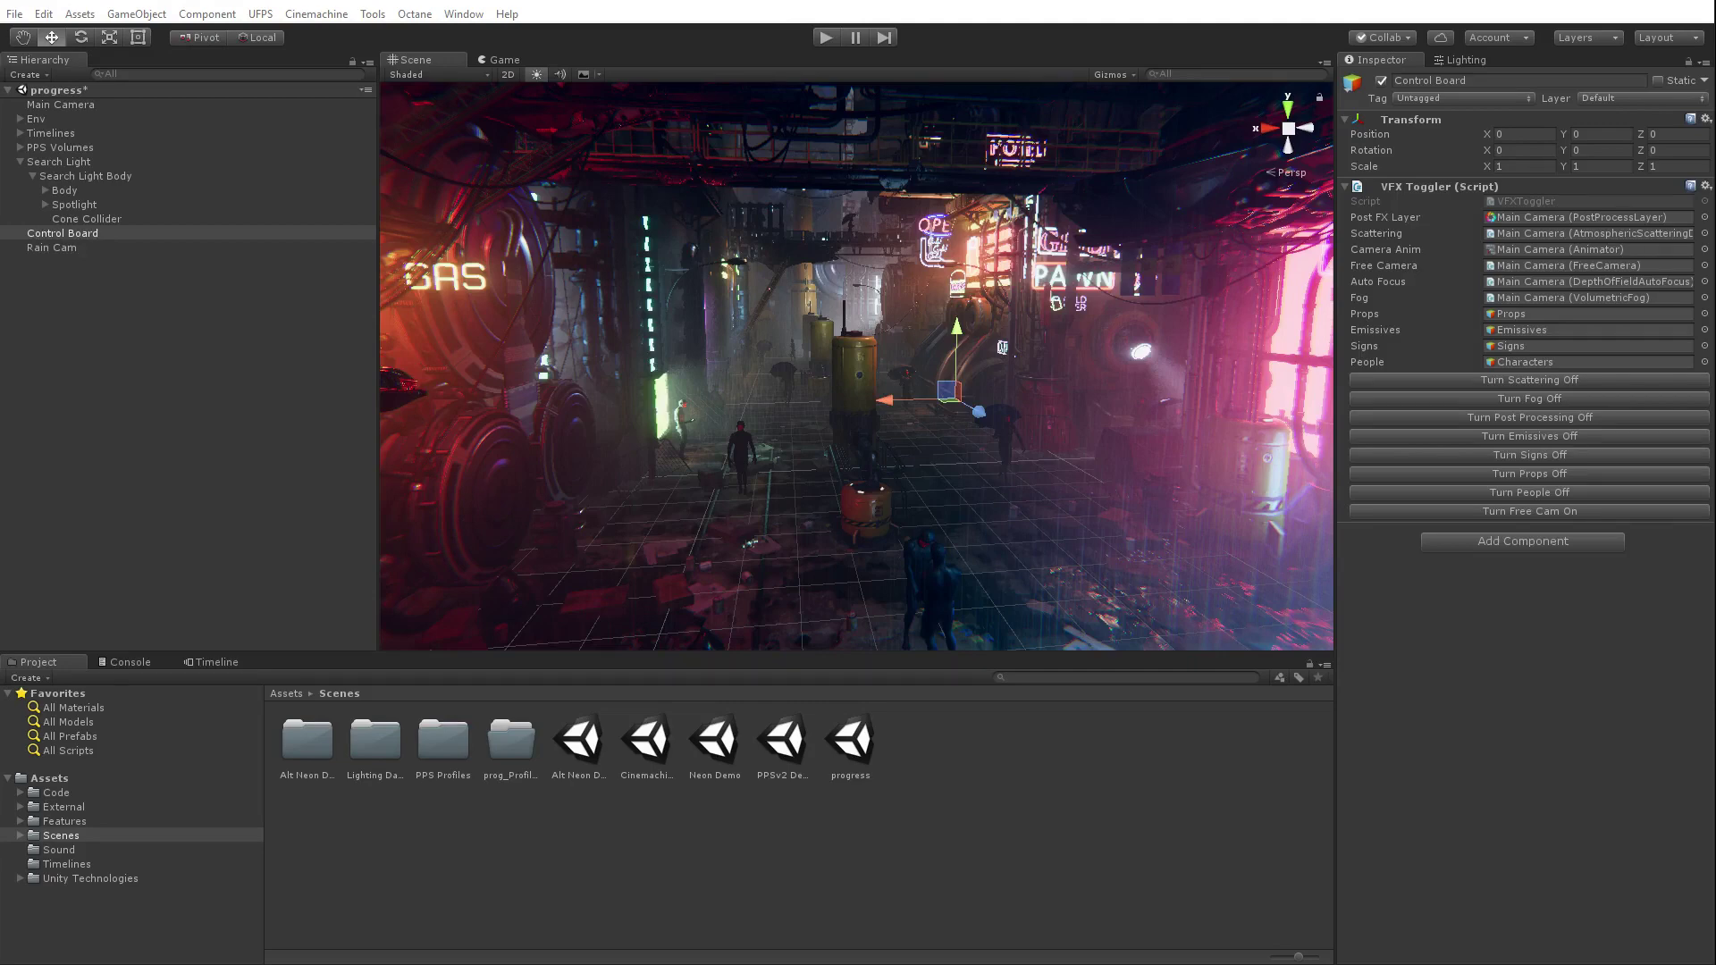
Step: Select the searchlight's probe_main mesh in the scene and open the Animation window docked beside the Timeline
right_click_drag(635, 432, 822, 410)
left_click(828, 384)
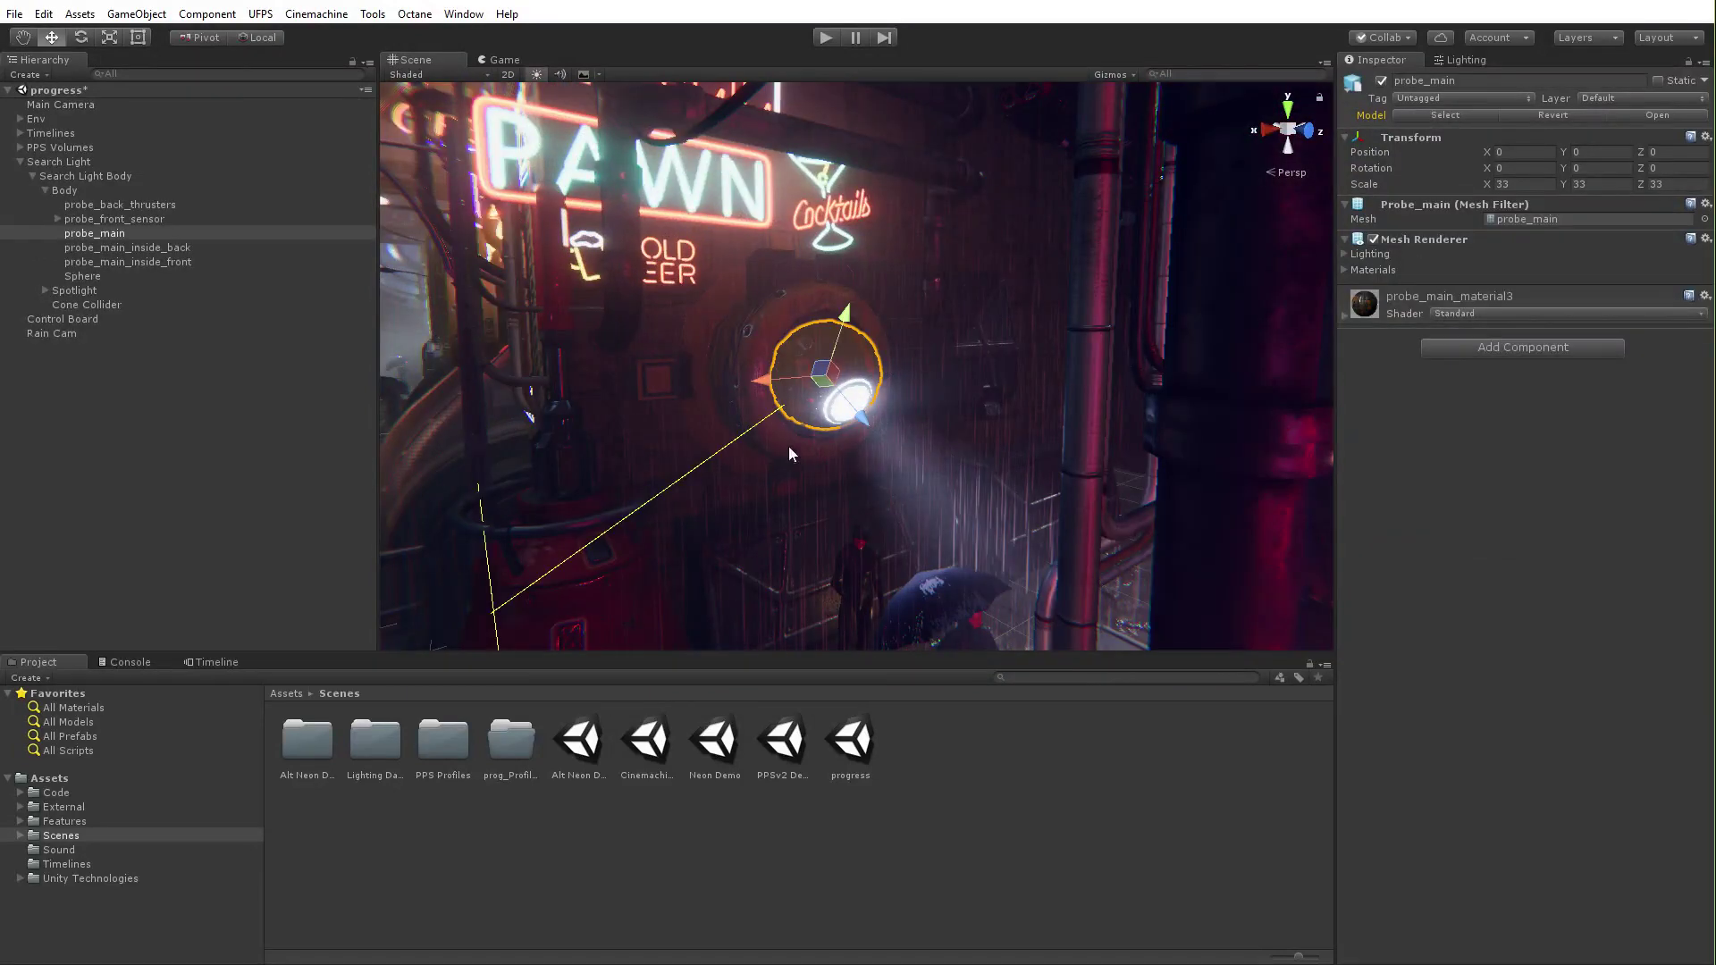
left_click(216, 662)
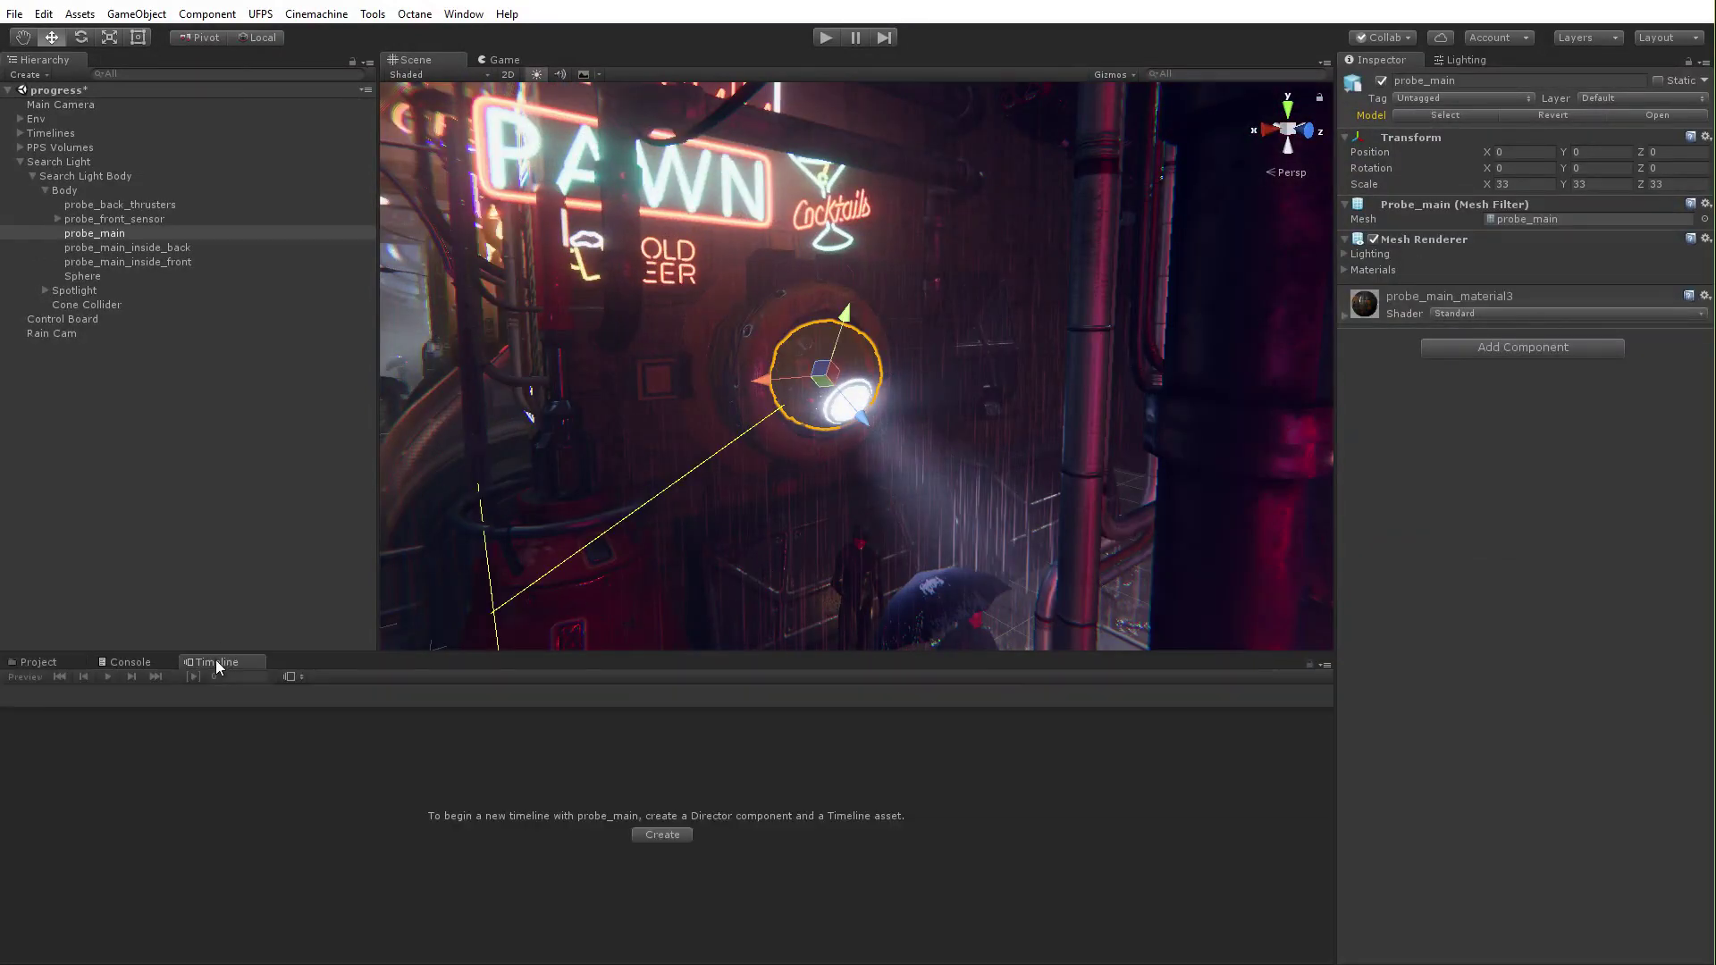
left_click(464, 13)
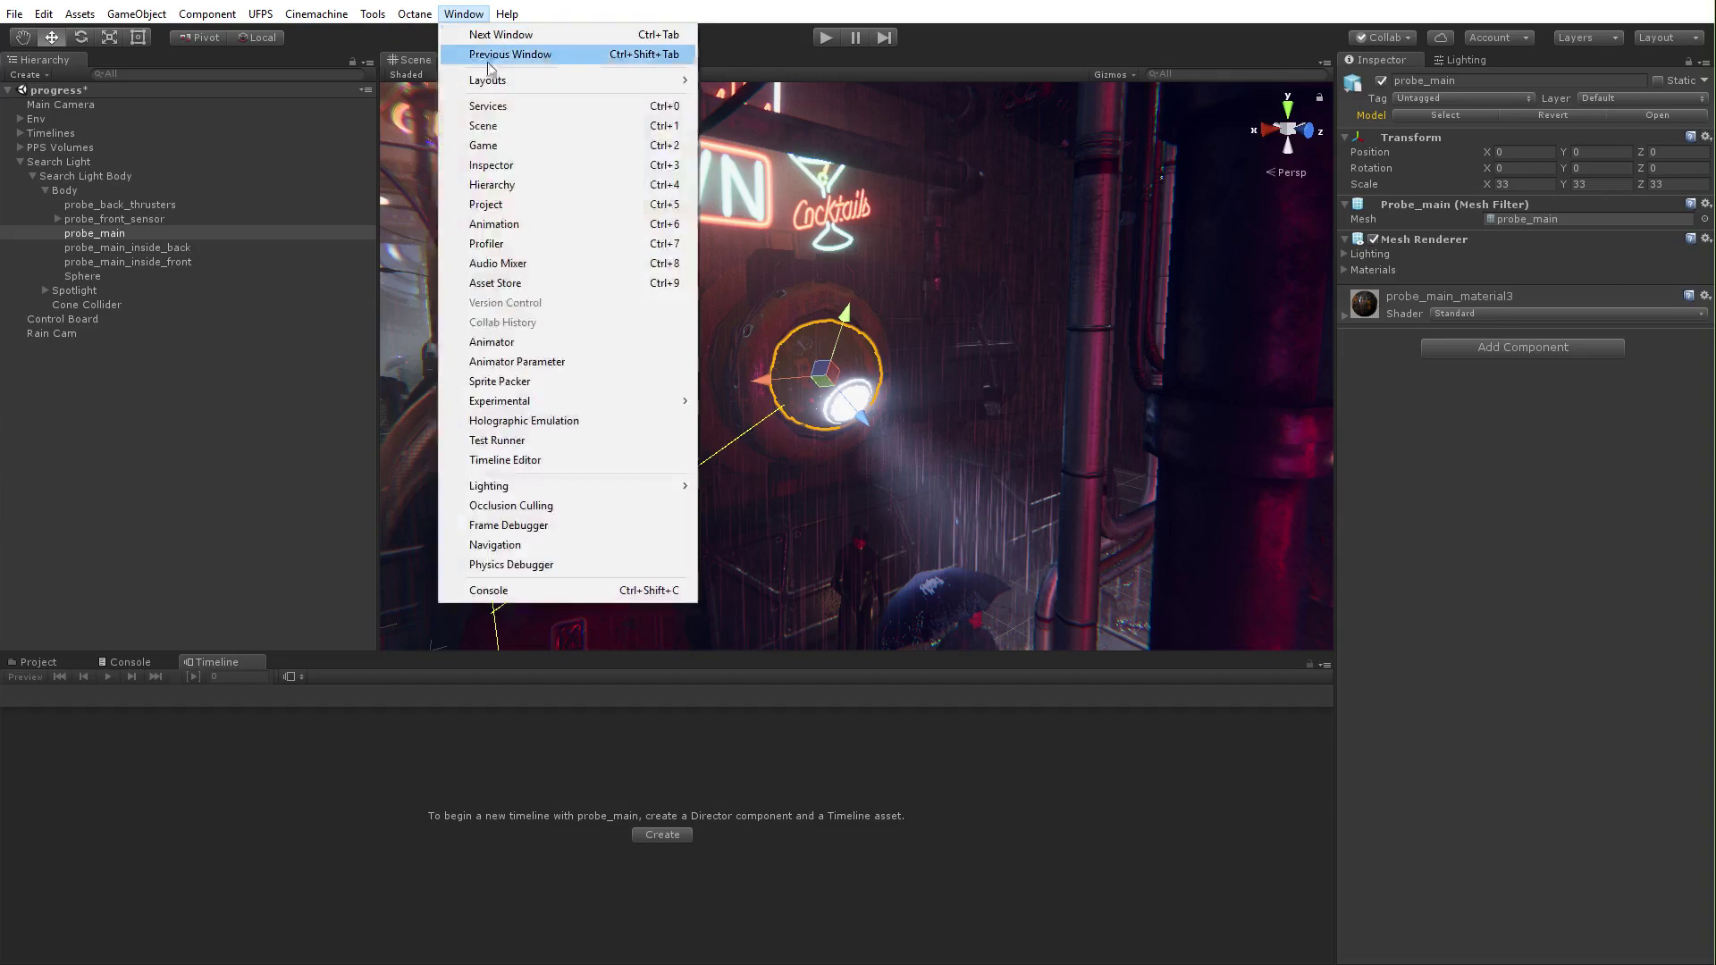
left_click(518, 225)
left_click_drag(482, 715, 387, 666)
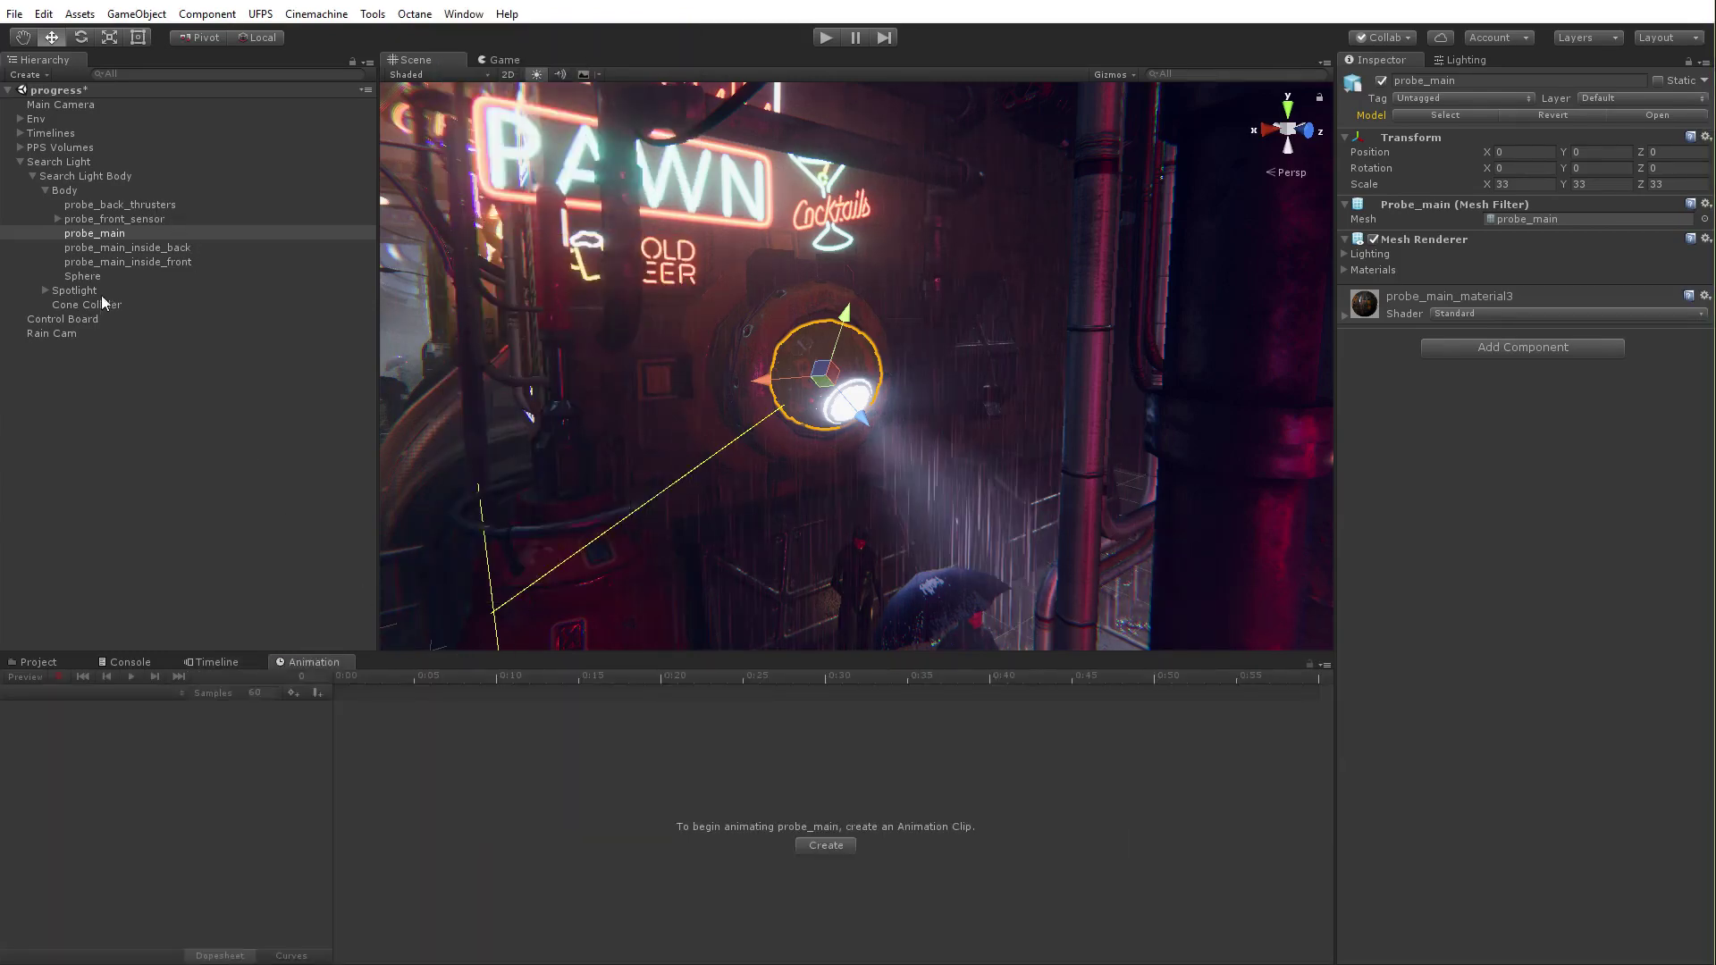
Step: Check the Search Light Body and Body objects in the searchlight hierarchy and select the Search Light parent
left_click(75, 174)
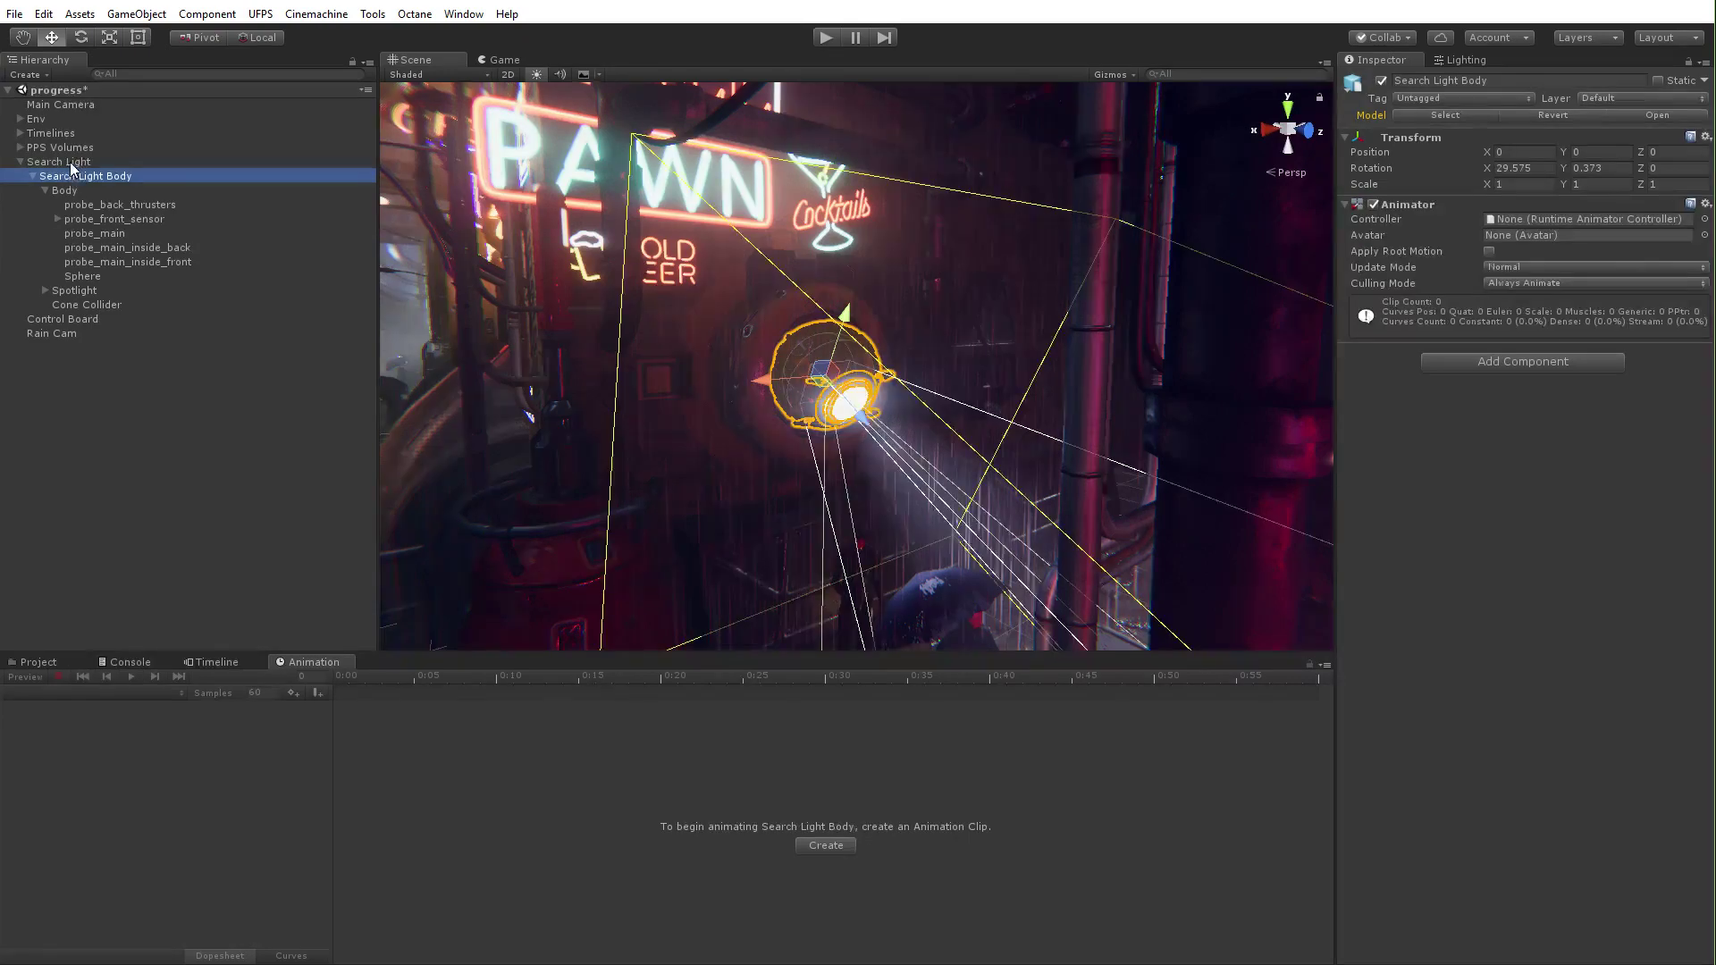
left_click(71, 163)
left_click(77, 177)
left_click(64, 191)
left_click(77, 177)
left_click(59, 161)
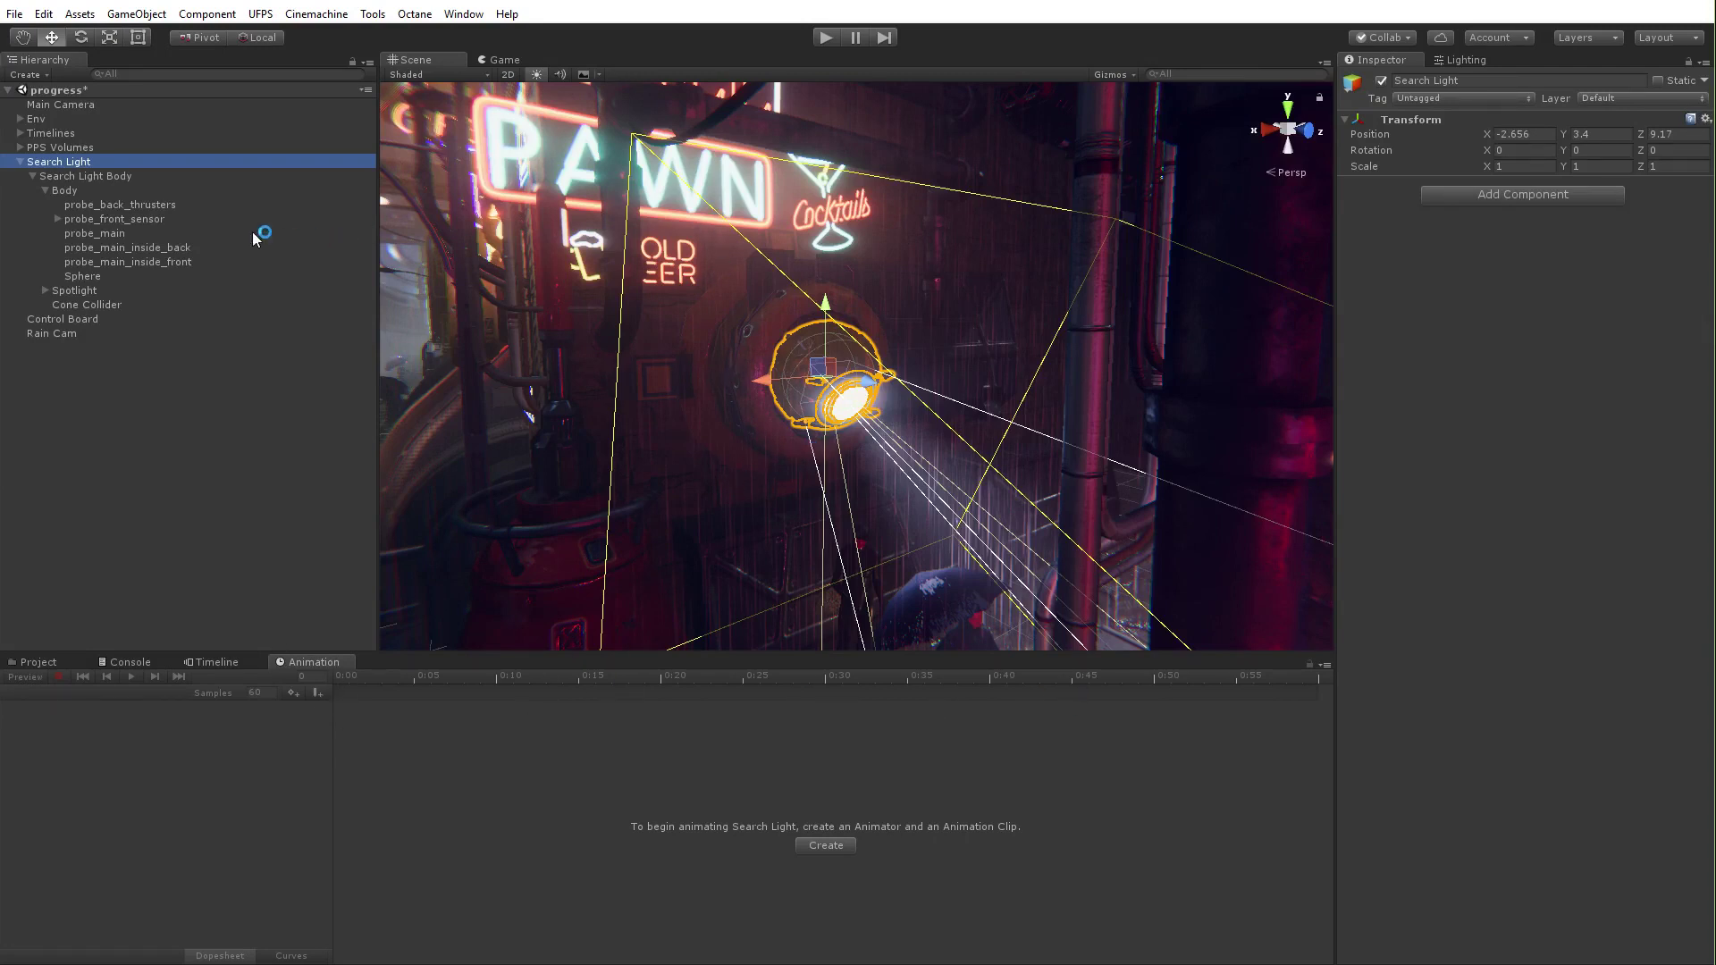
Step: Show the Animations timeline, examine the DOF track's Post Process Volume weight curve, and scrub to frame 3445
right_click_drag(617, 447, 257, 567)
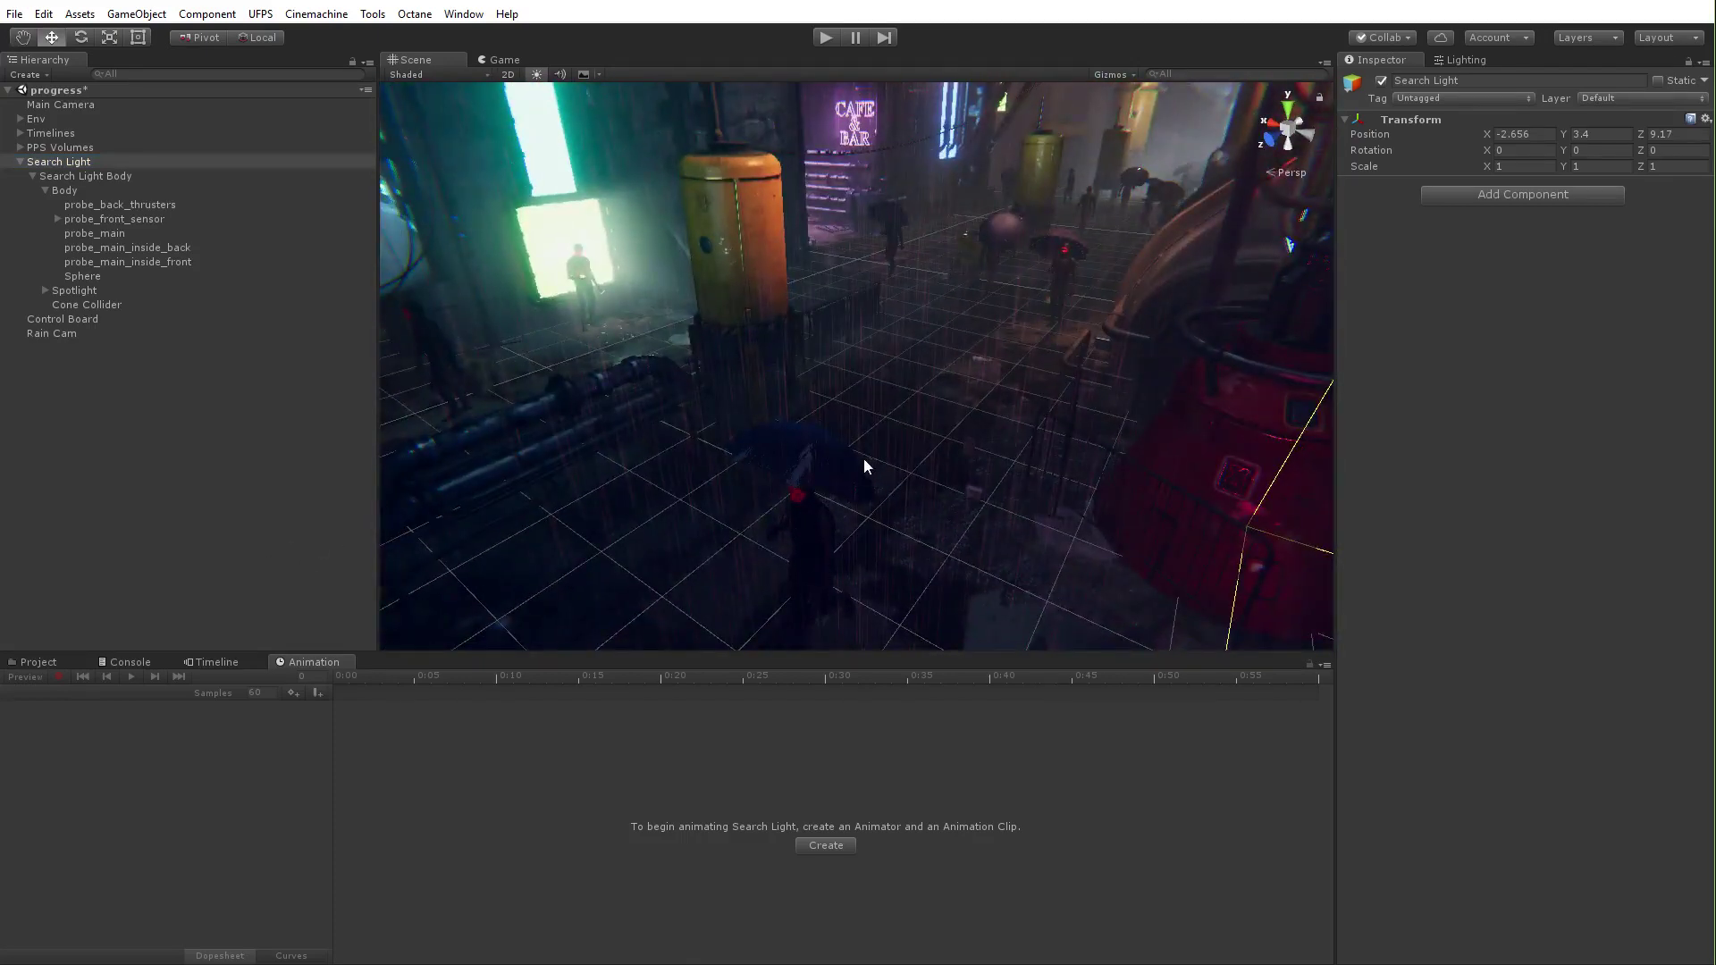
right_click_drag(536, 357, 833, 400)
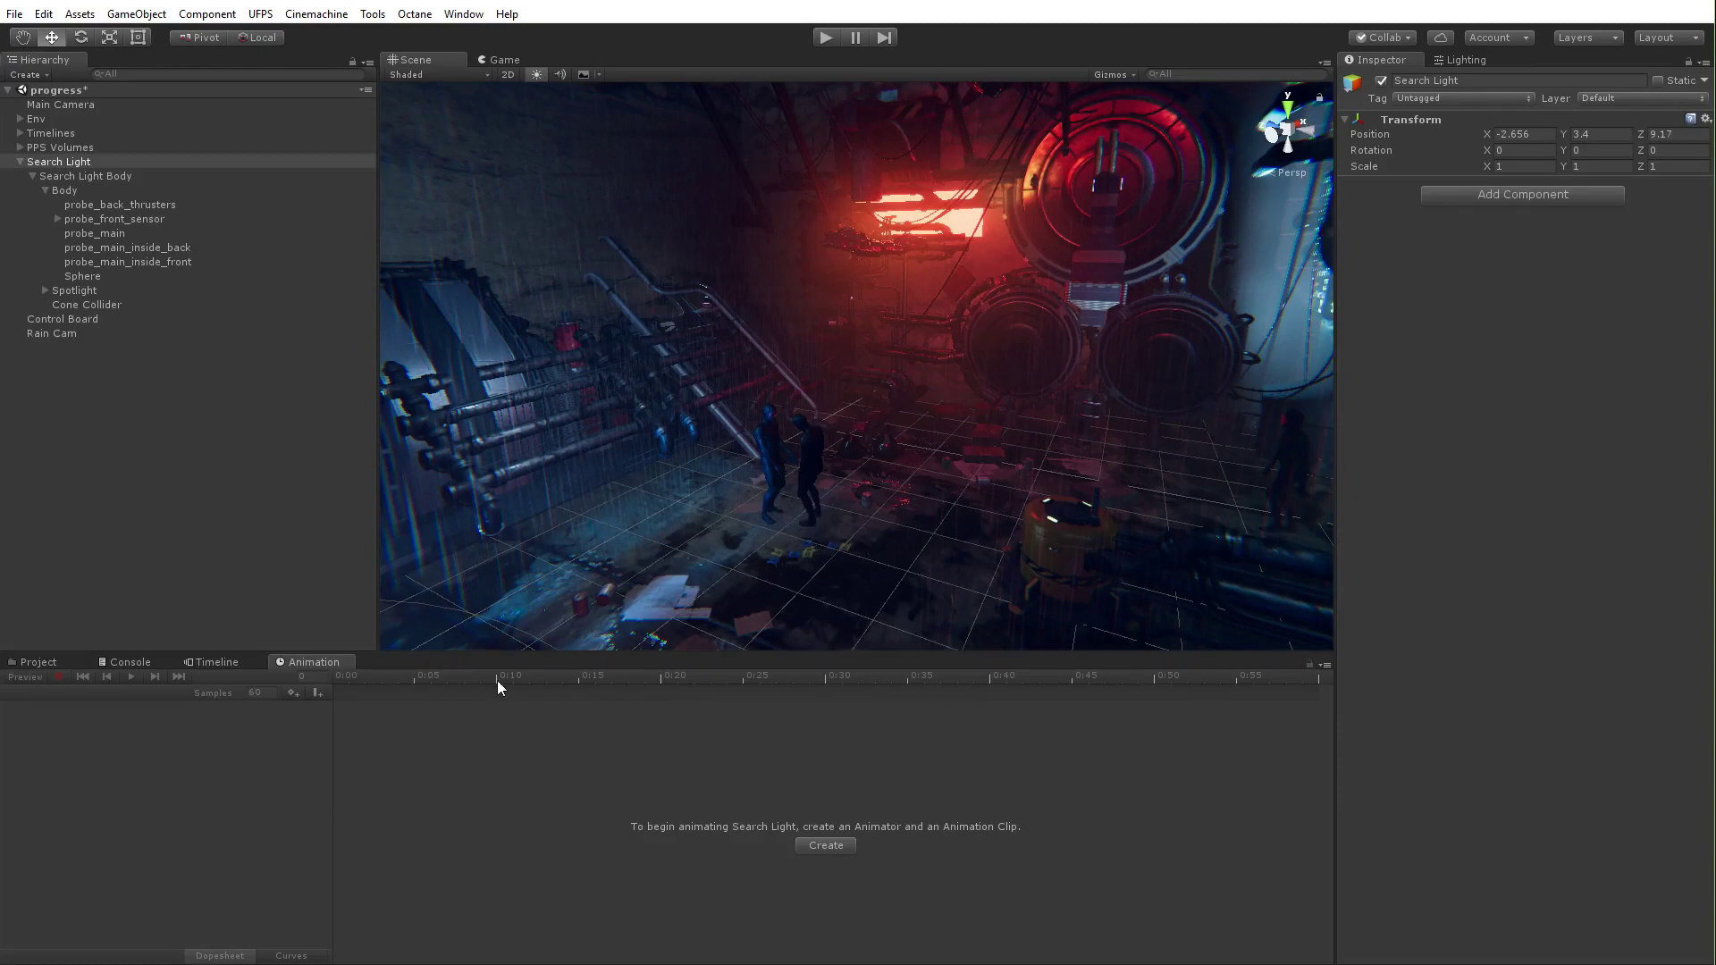
left_click(218, 662)
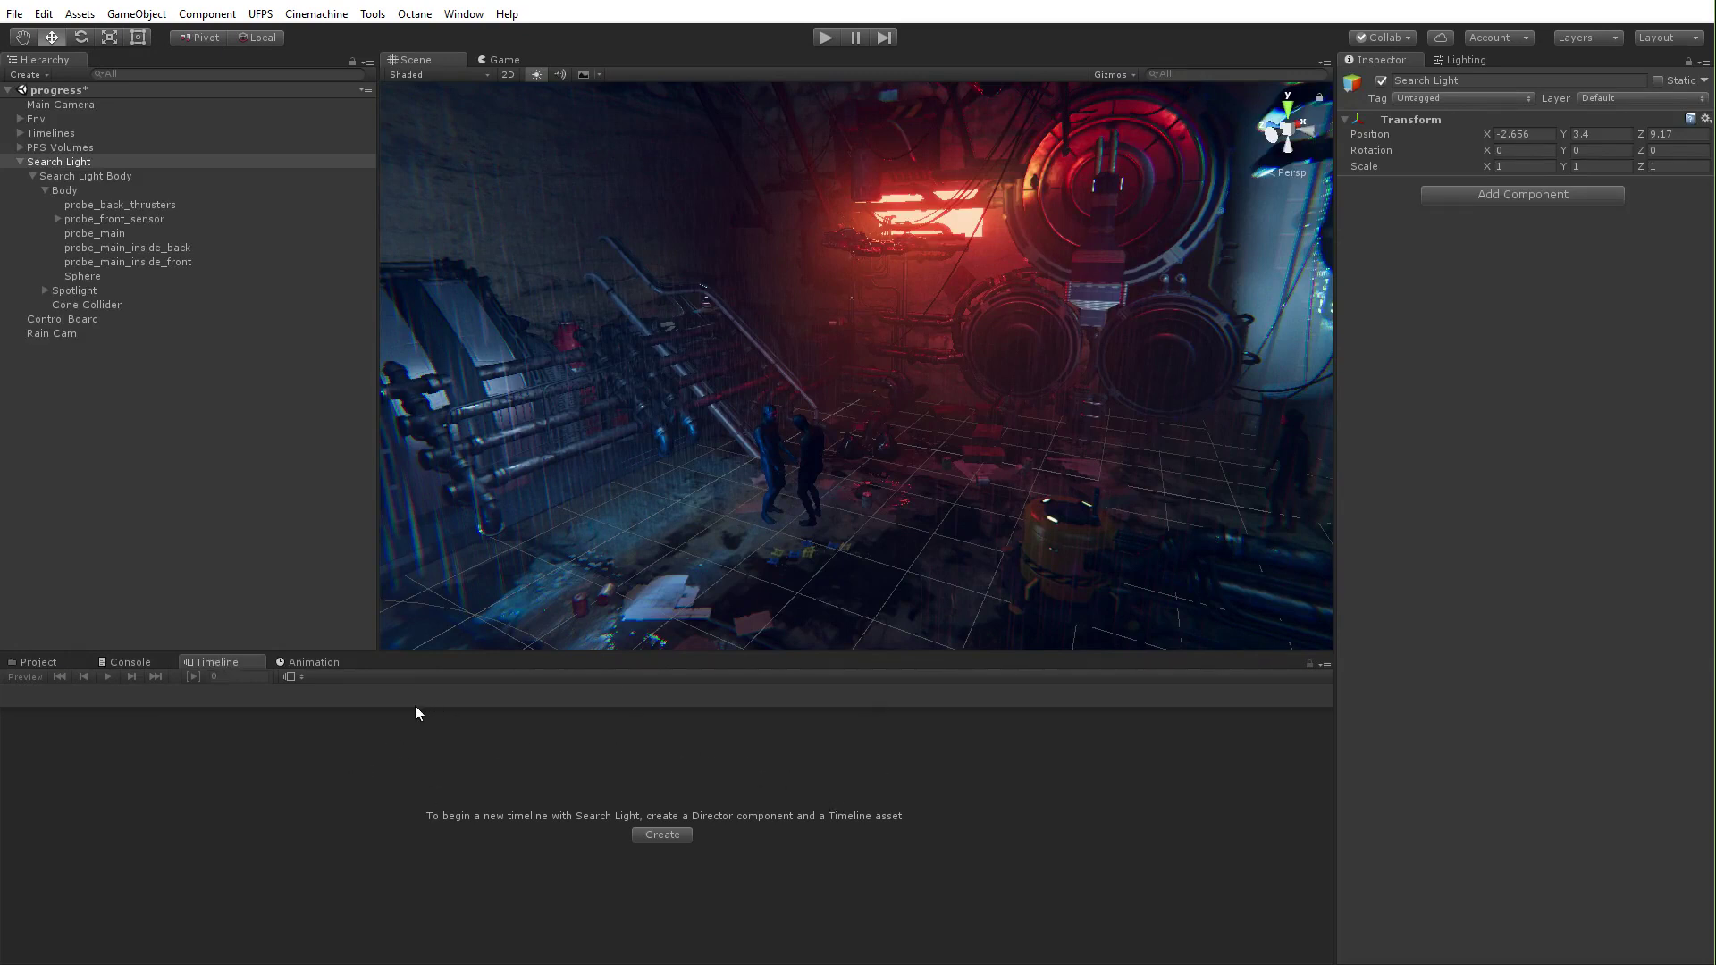
left_click(297, 676)
left_click(337, 686)
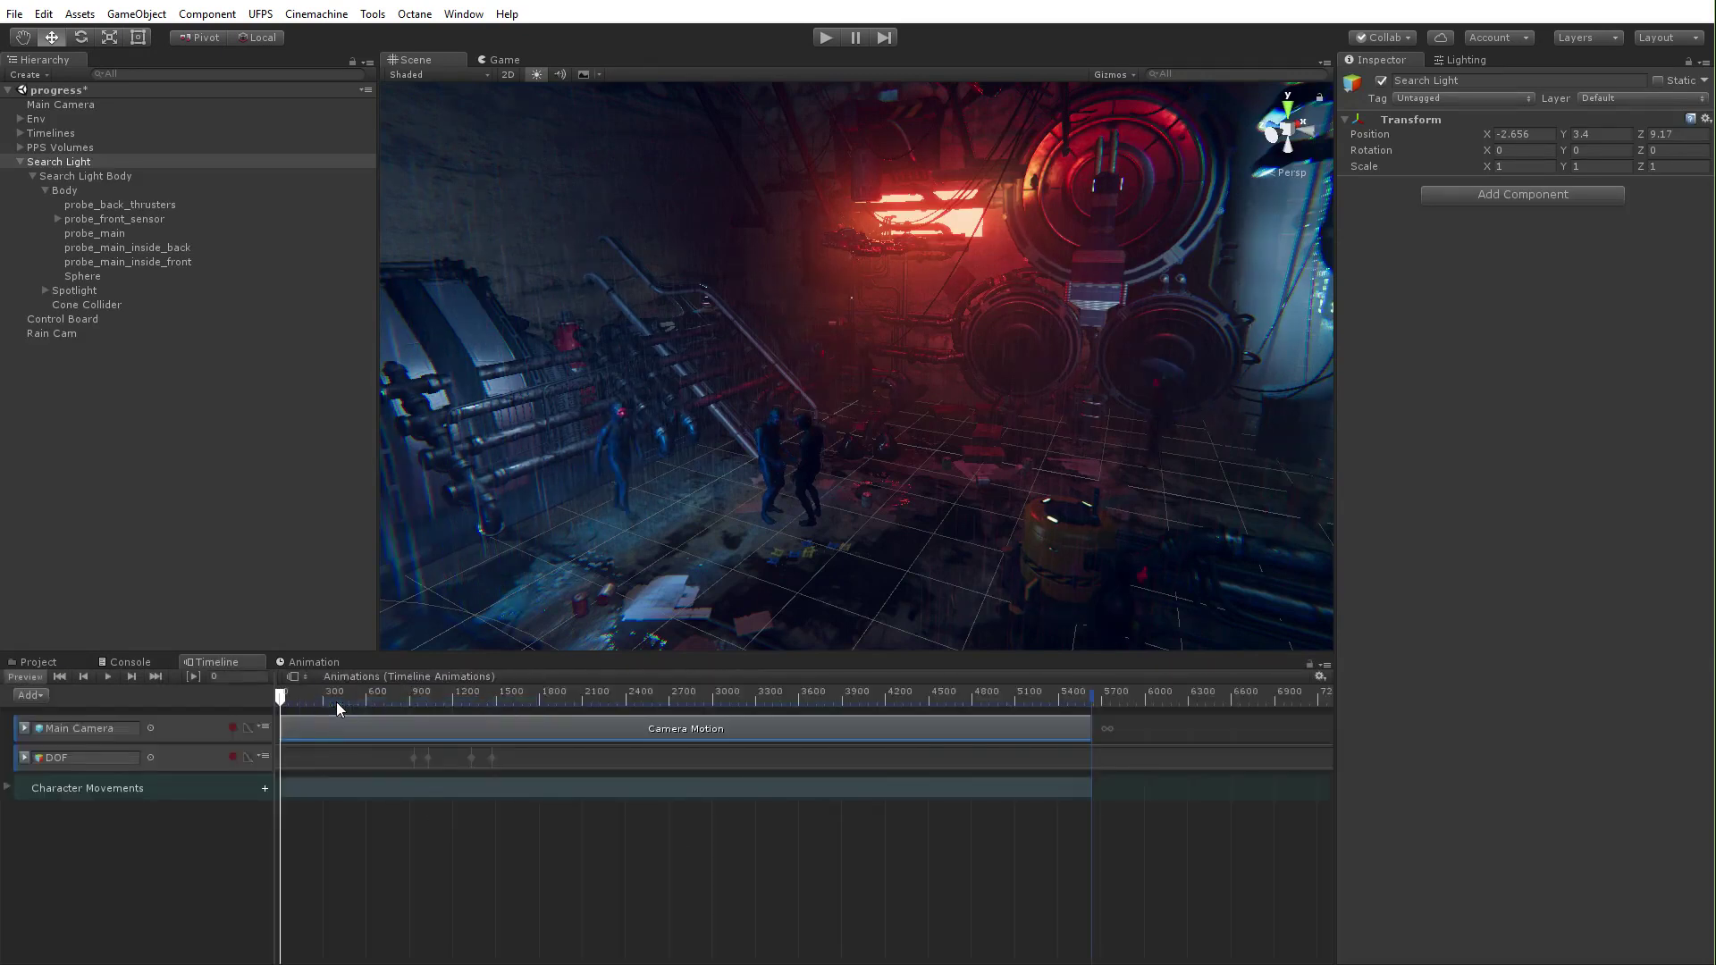
left_click(248, 756)
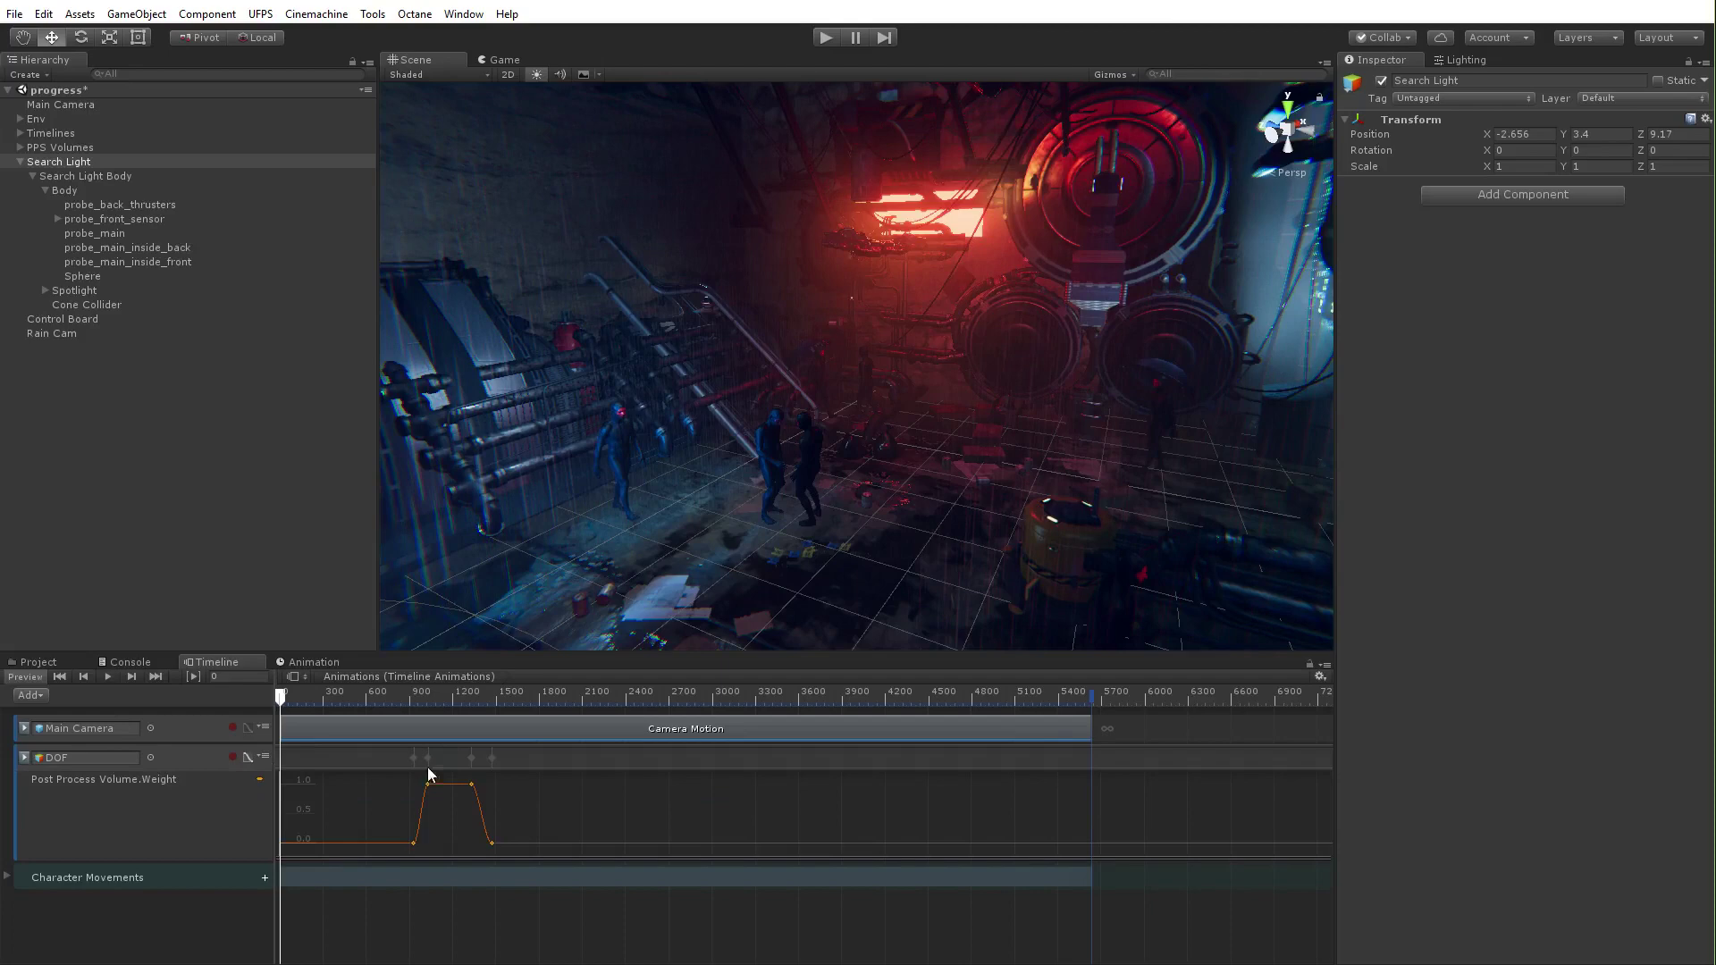
left_click_drag(285, 699, 776, 701)
left_click(249, 758)
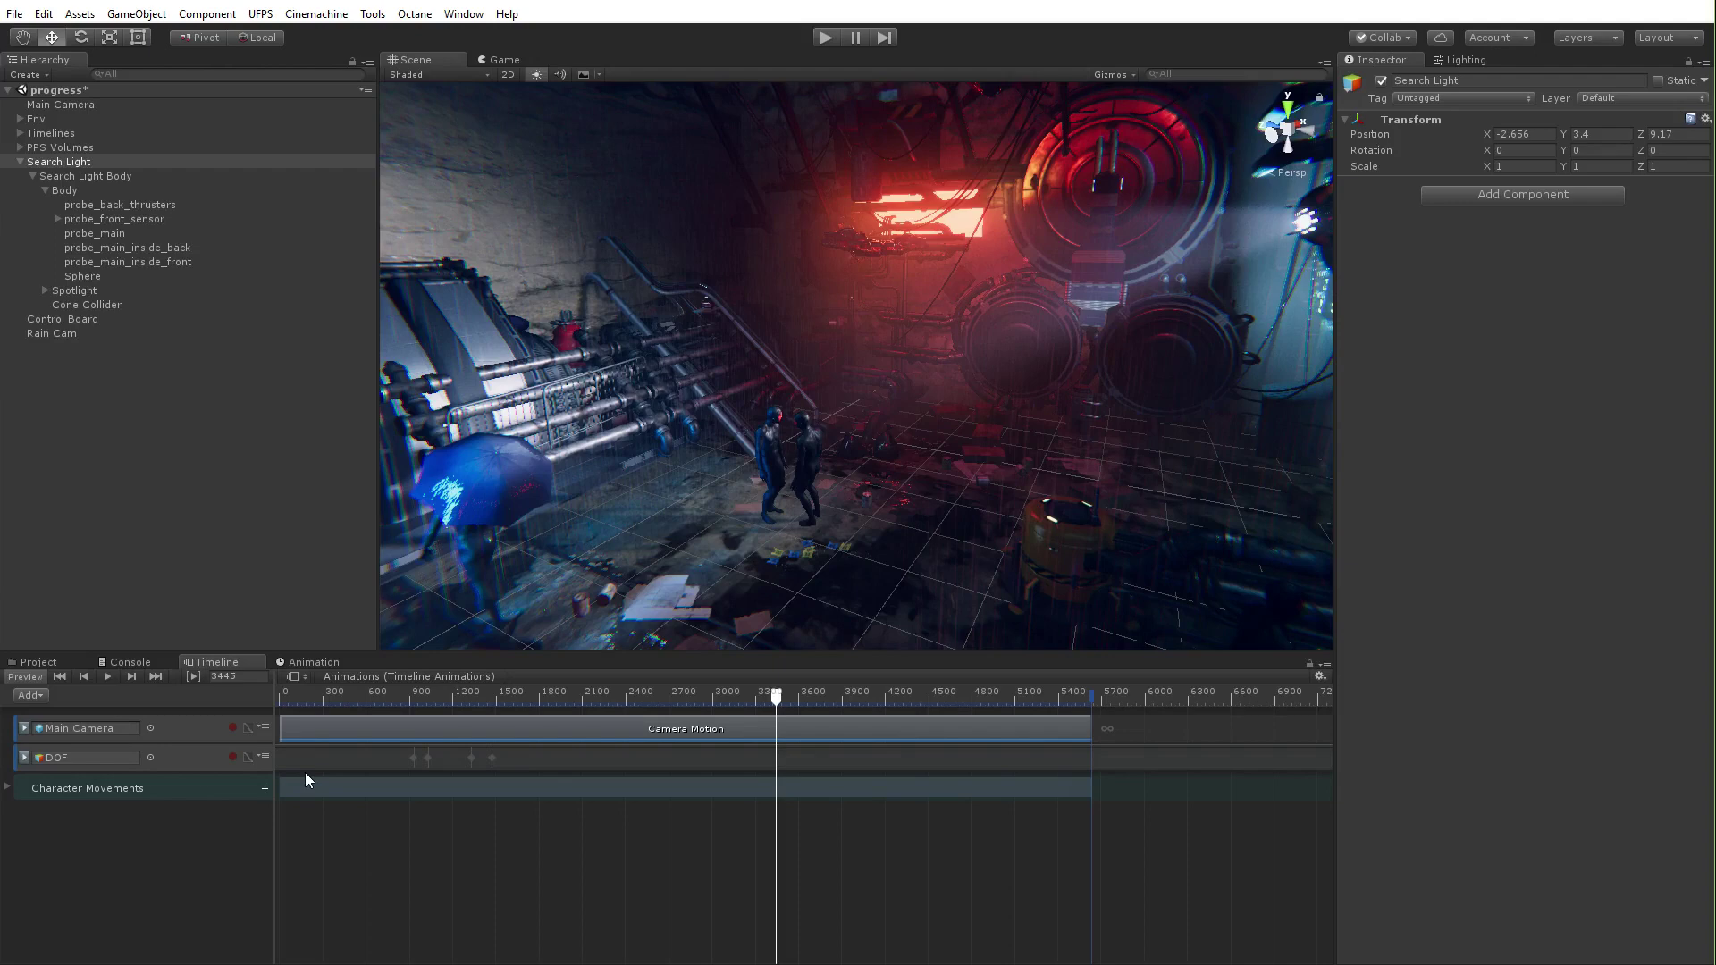
Step: Examine the alley's walls, searchlight and neon signs in the scene, collapsing the Env group and clearing the selection
key("f")
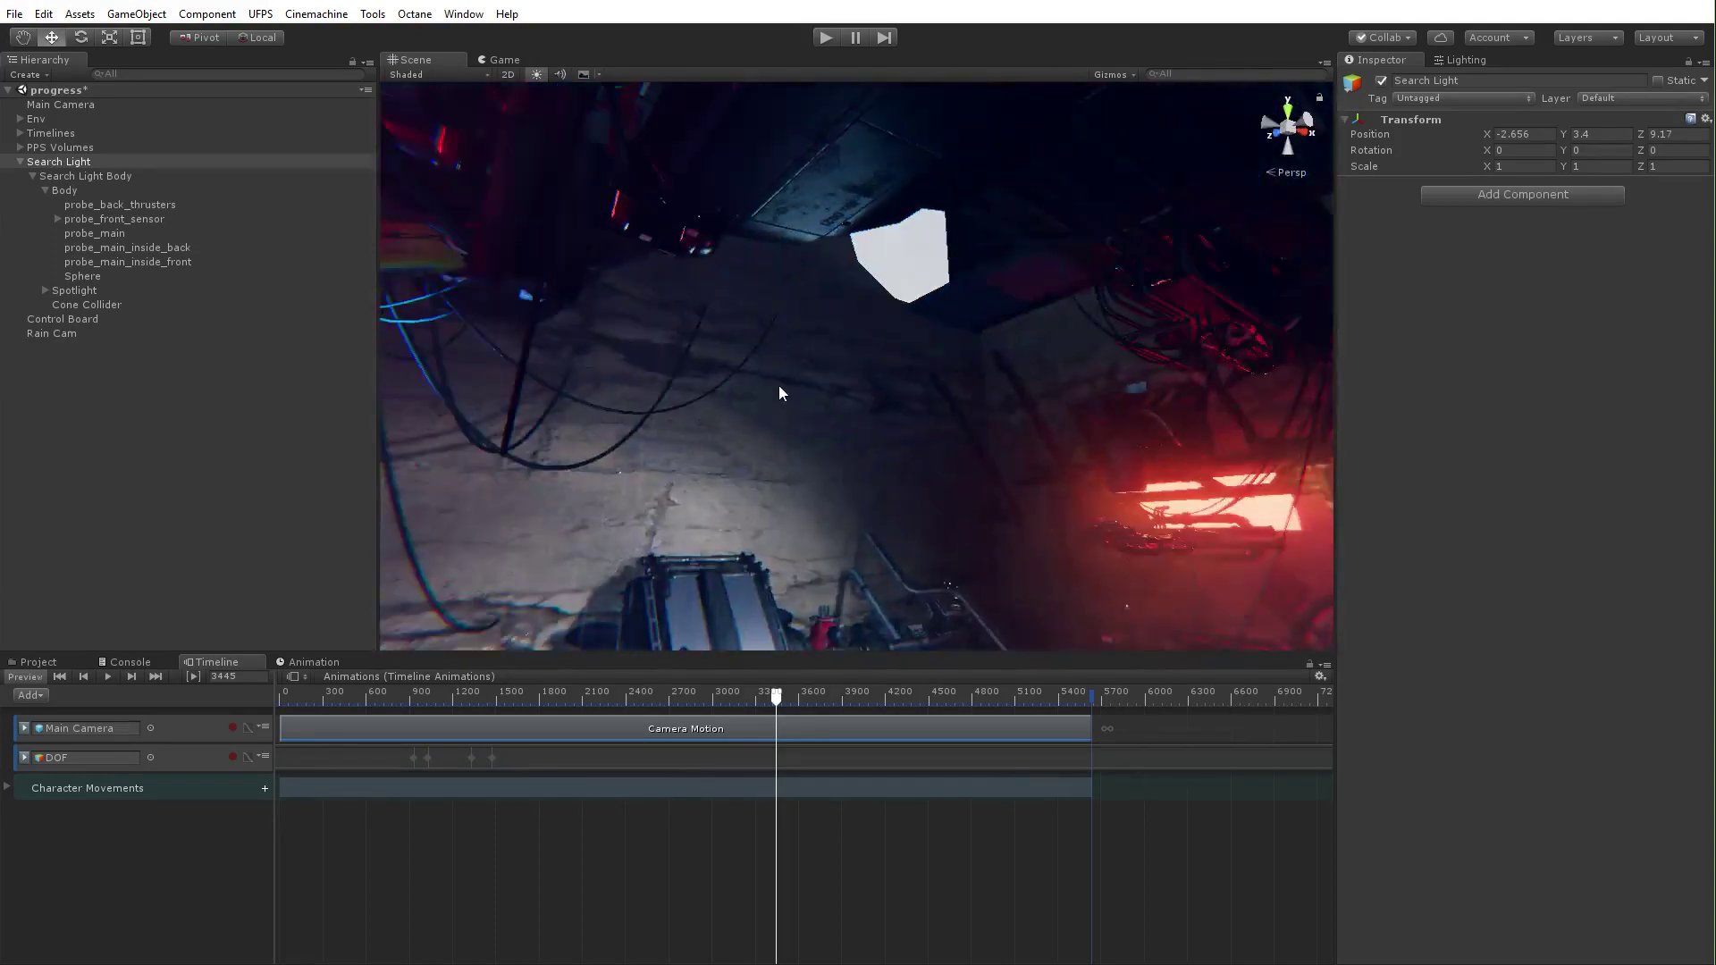
left_click(808, 436)
right_click_drag(808, 436, 1430, 563)
left_click(640, 308)
right_click_drag(639, 308, 935, 374)
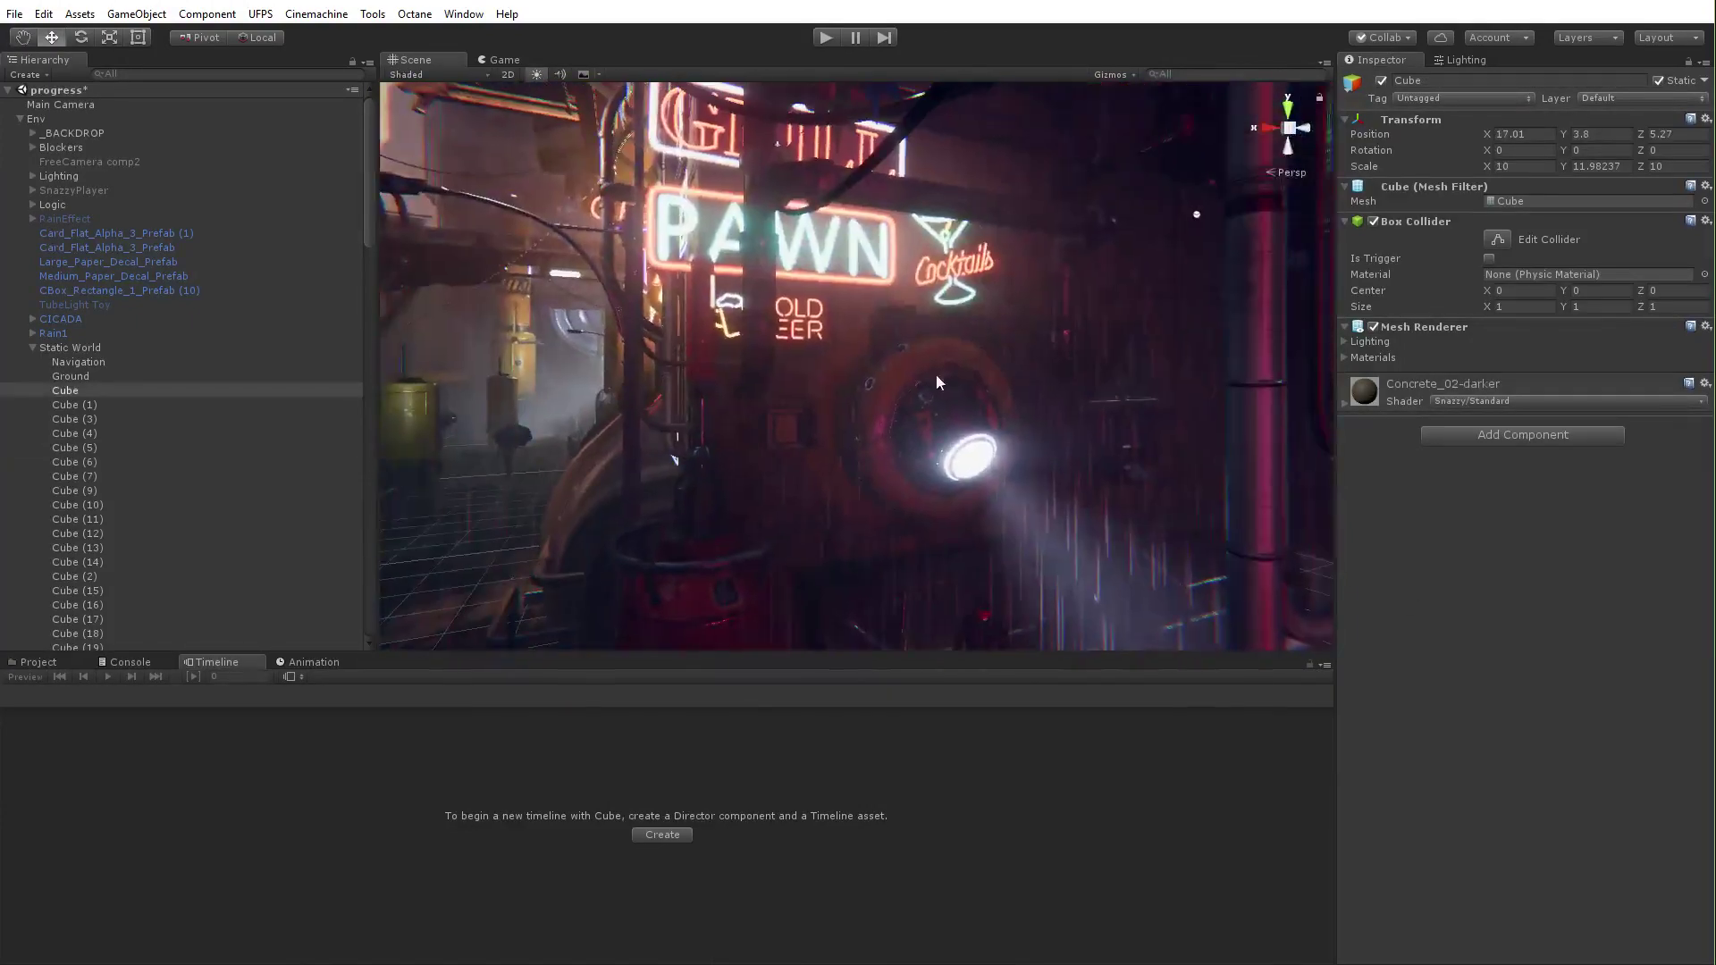
left_click(1000, 186)
right_click_drag(1000, 186, 732, 272)
left_click(734, 271)
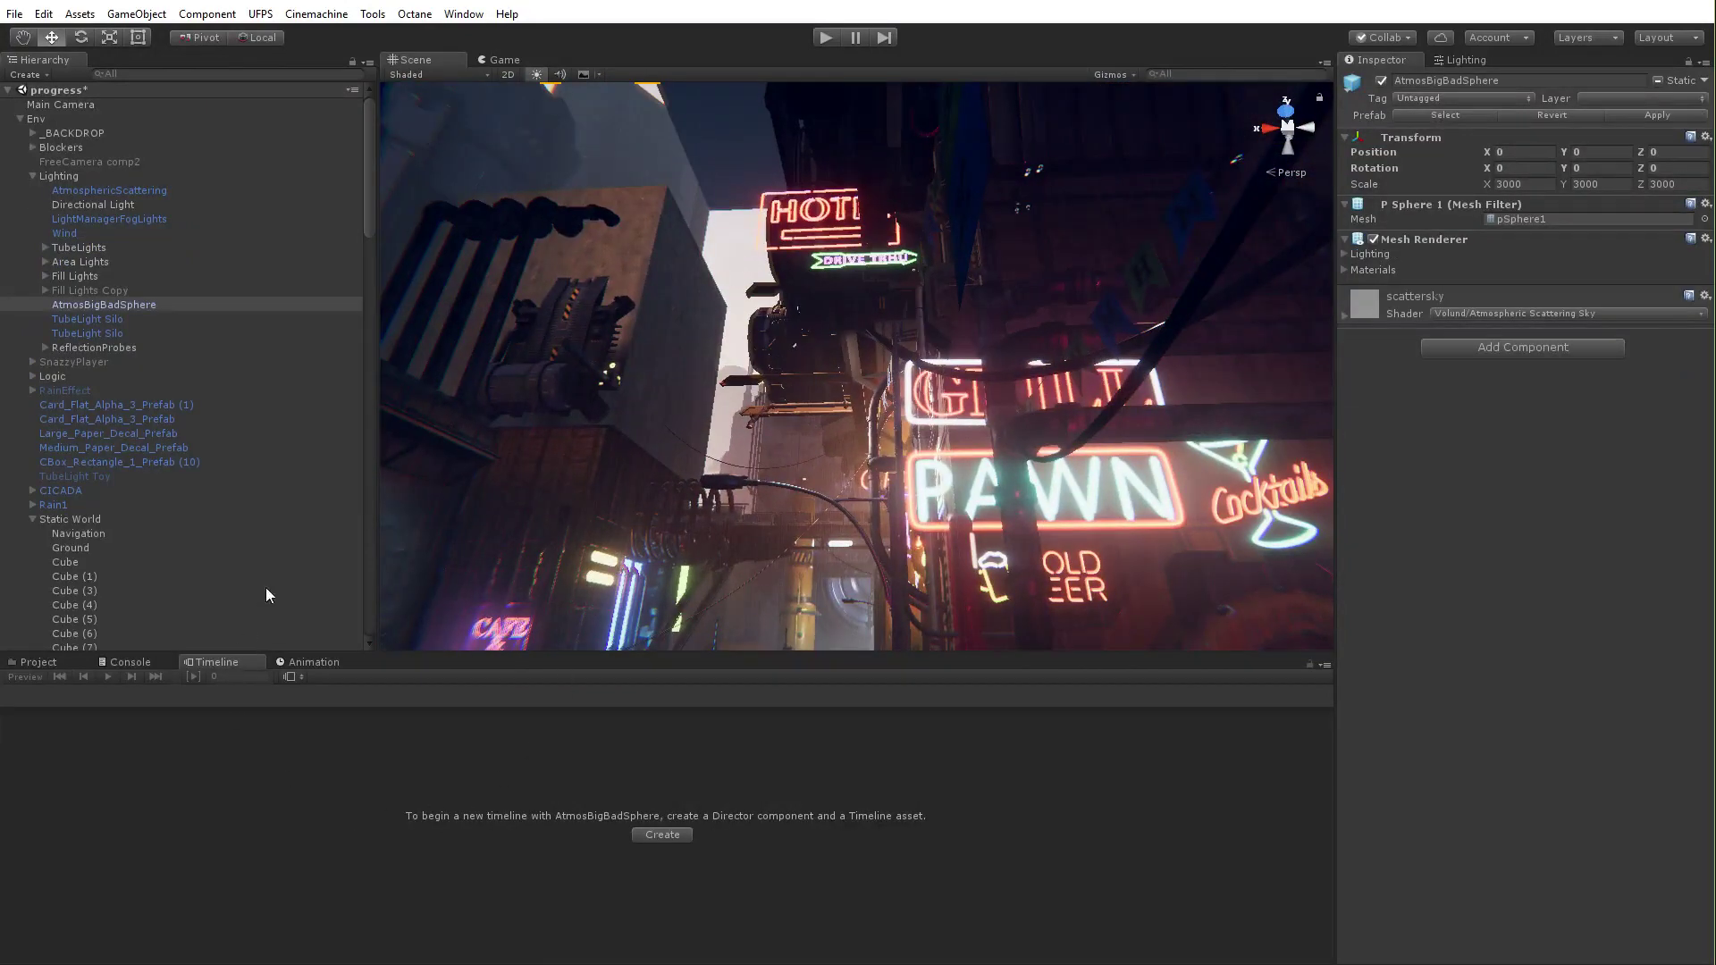
left_click(19, 119)
left_click(177, 484)
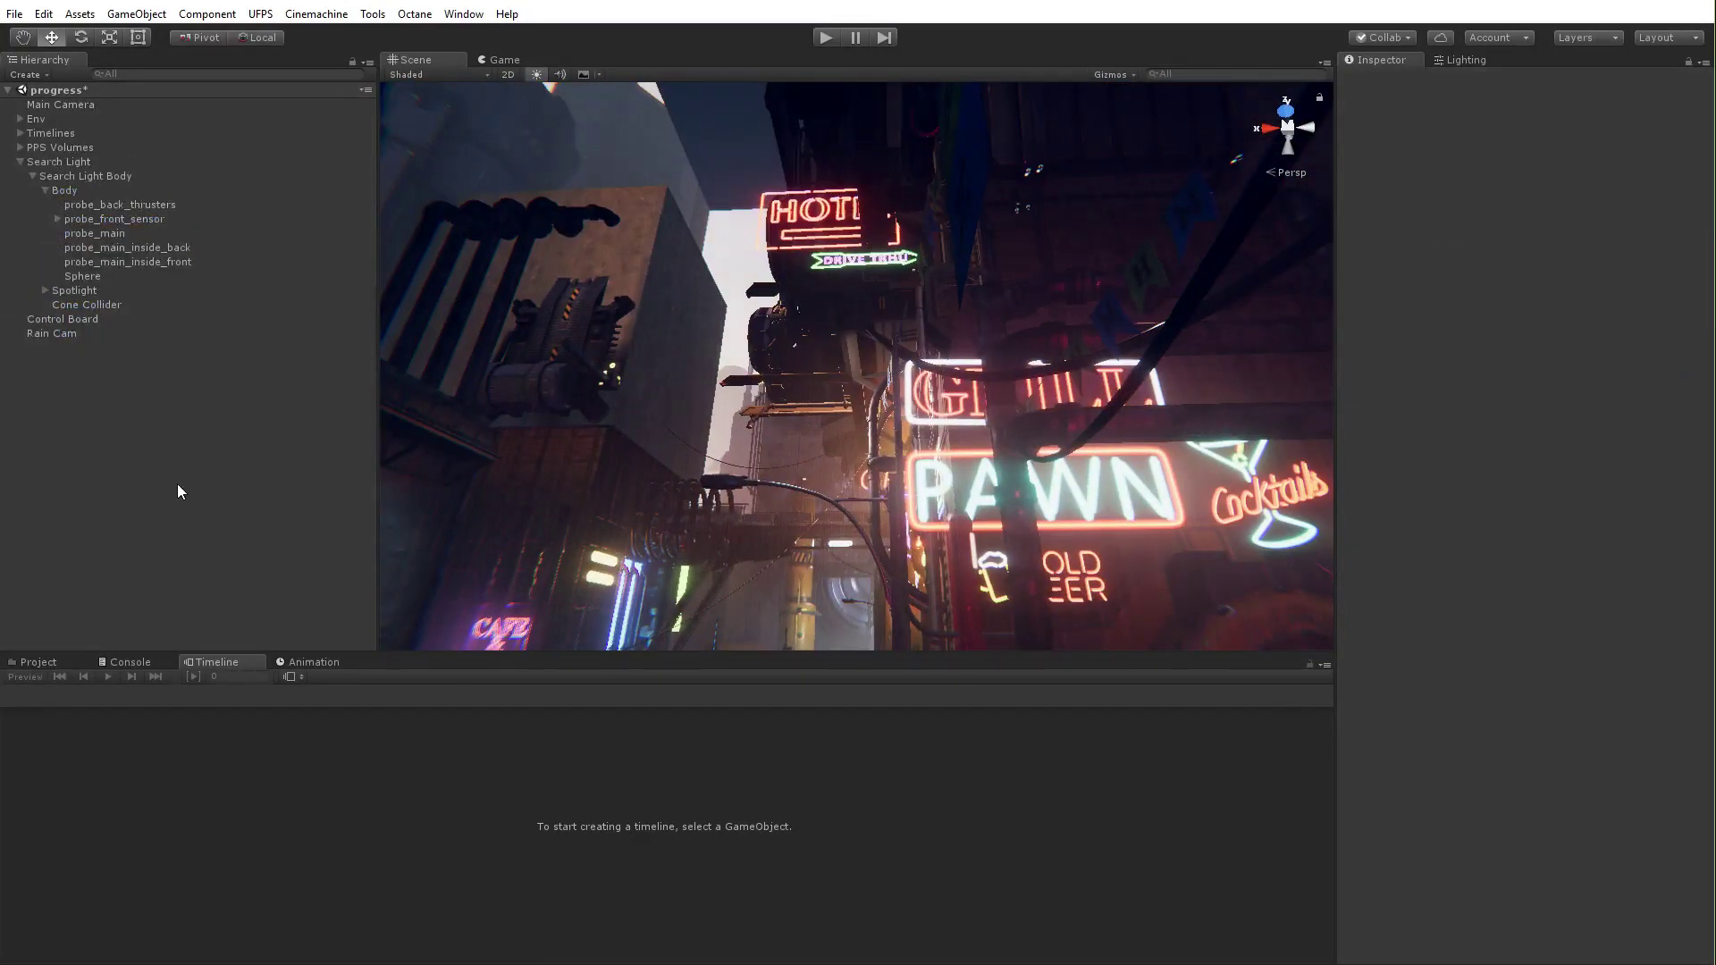
right_click_drag(873, 471, 631, 239)
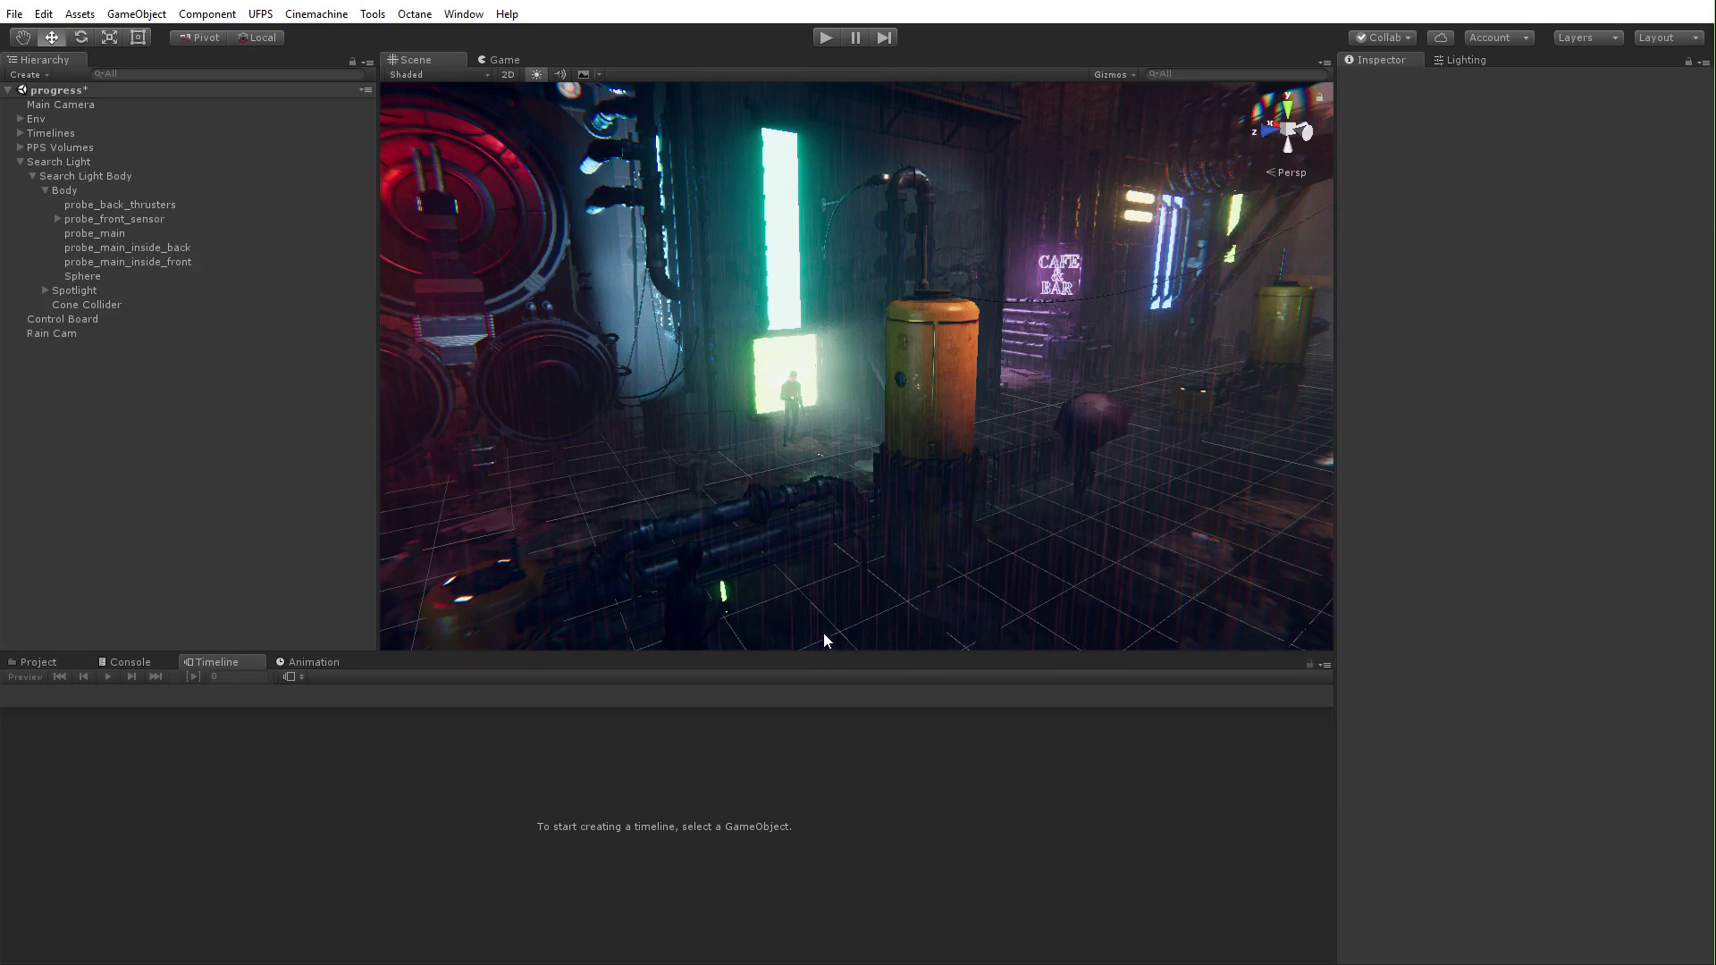
right_click_drag(885, 613, 779, 449)
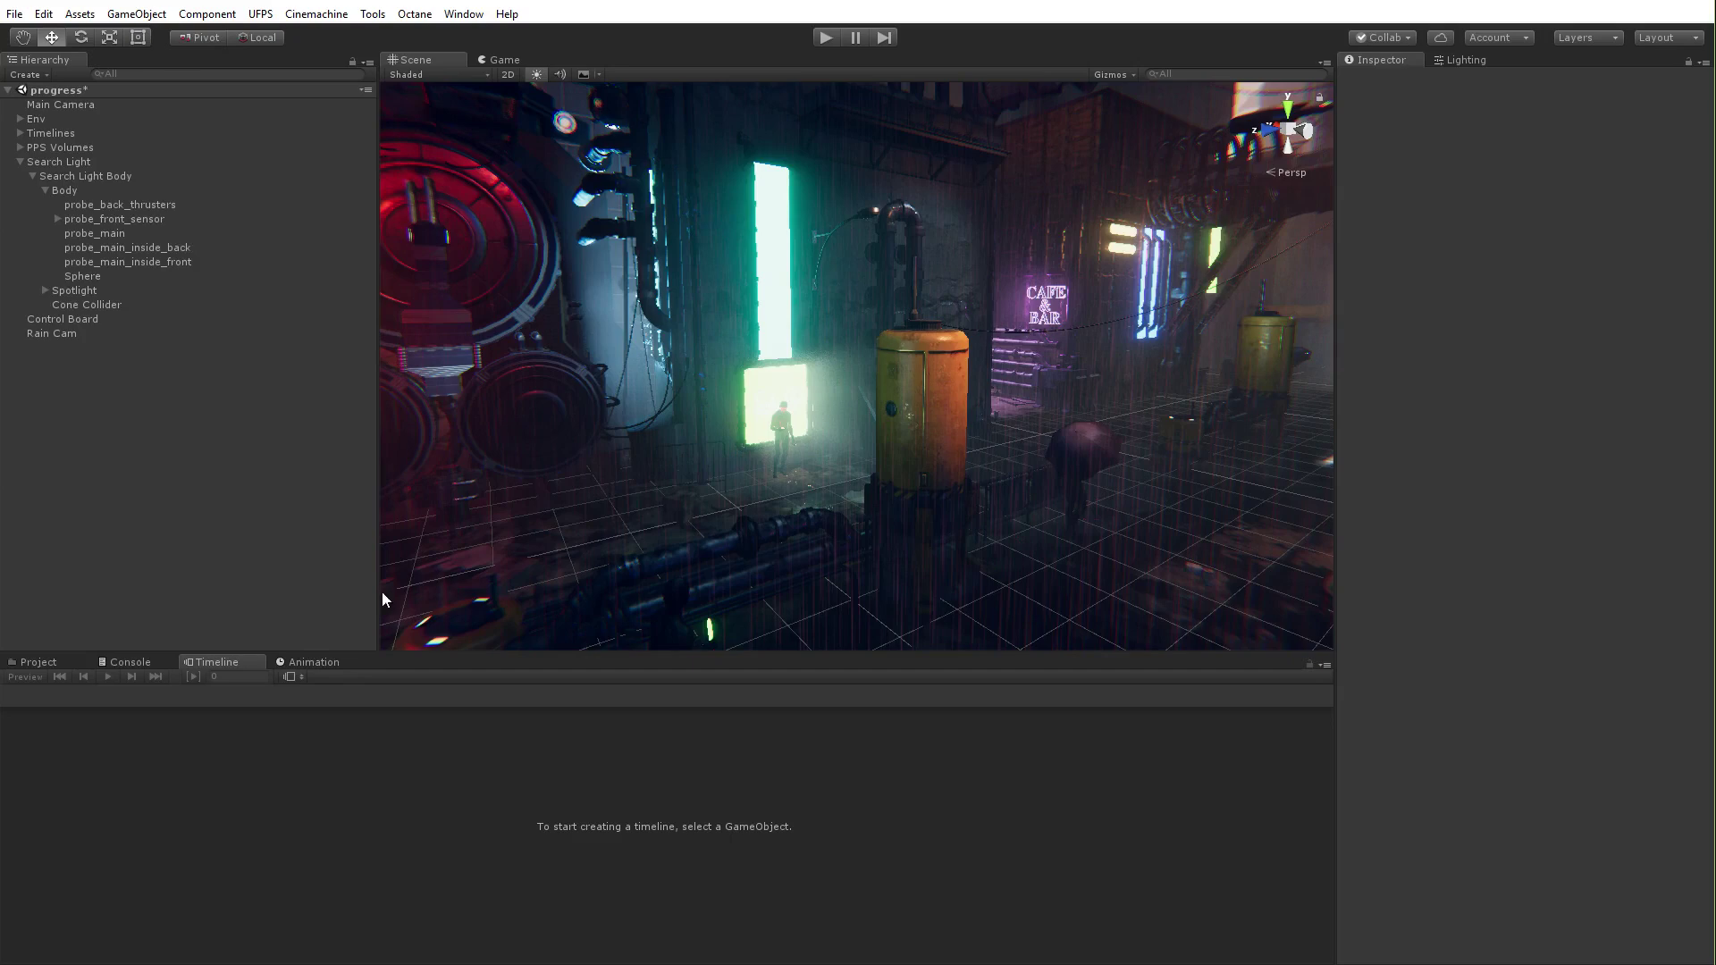
Step: Show the Animations timeline again and expand the Main Camera track's position and rotation curves at frame 0
left_click(295, 677)
left_click(375, 691)
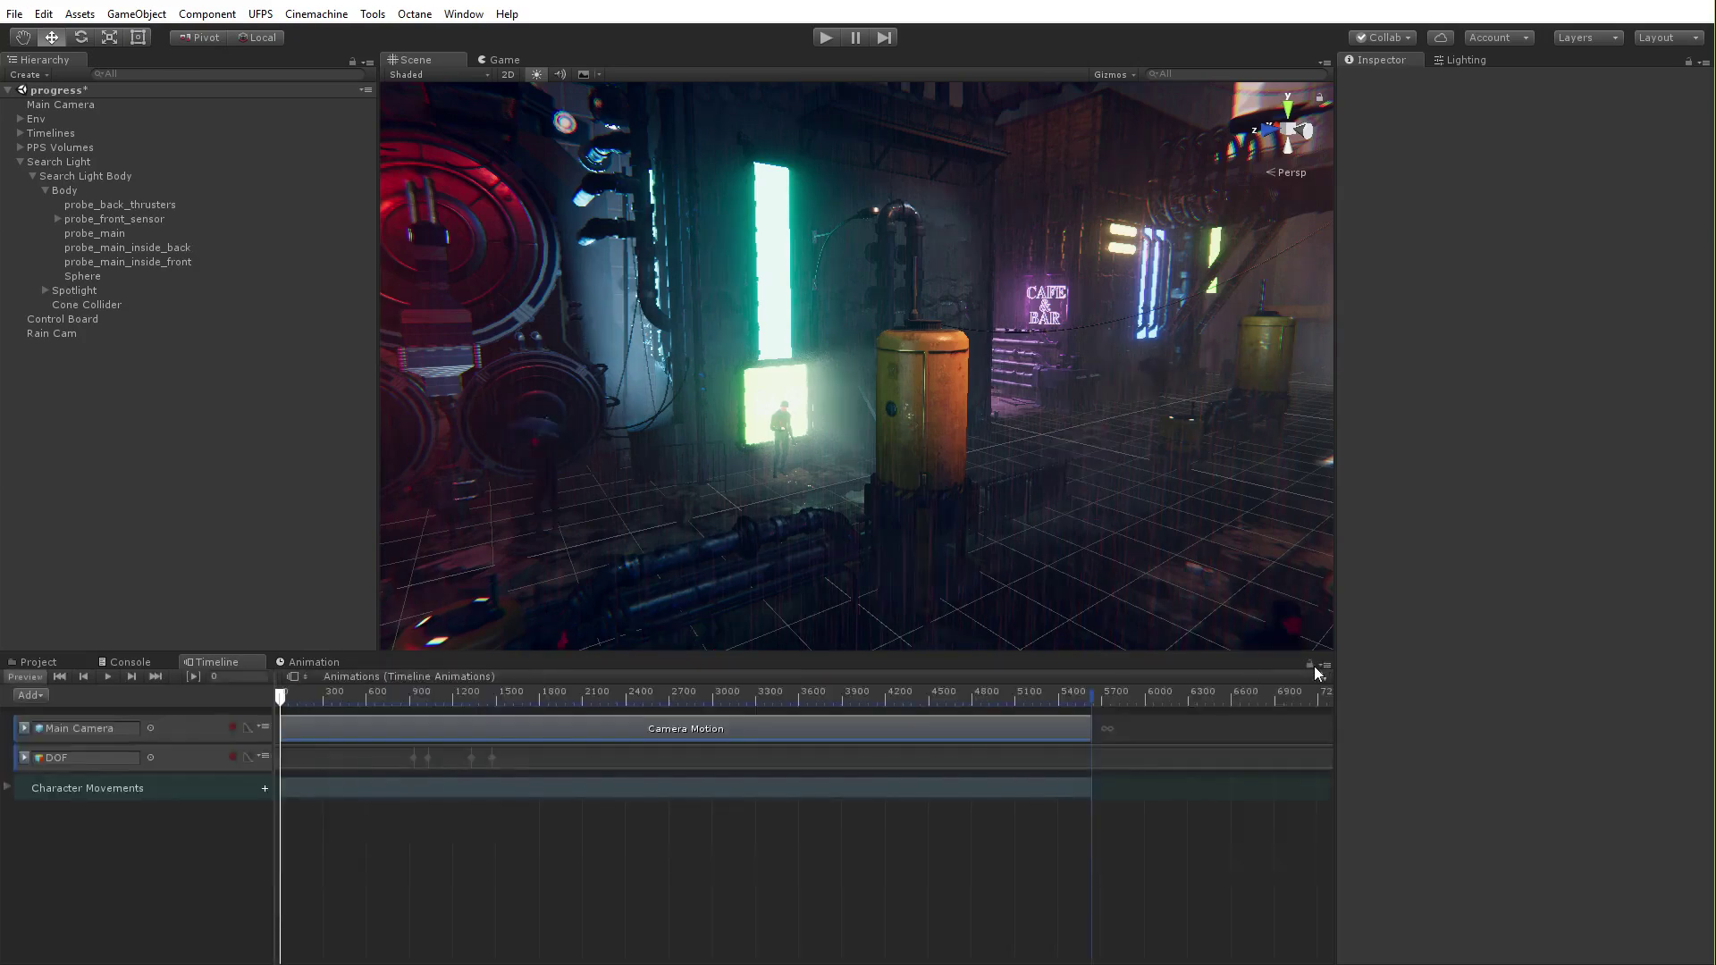
mouse_move(298, 692)
left_mouse_down()
mouse_move(804, 692)
mouse_move(284, 695)
mouse_move(1108, 707)
mouse_move(277, 715)
left_mouse_up()
left_click(248, 727)
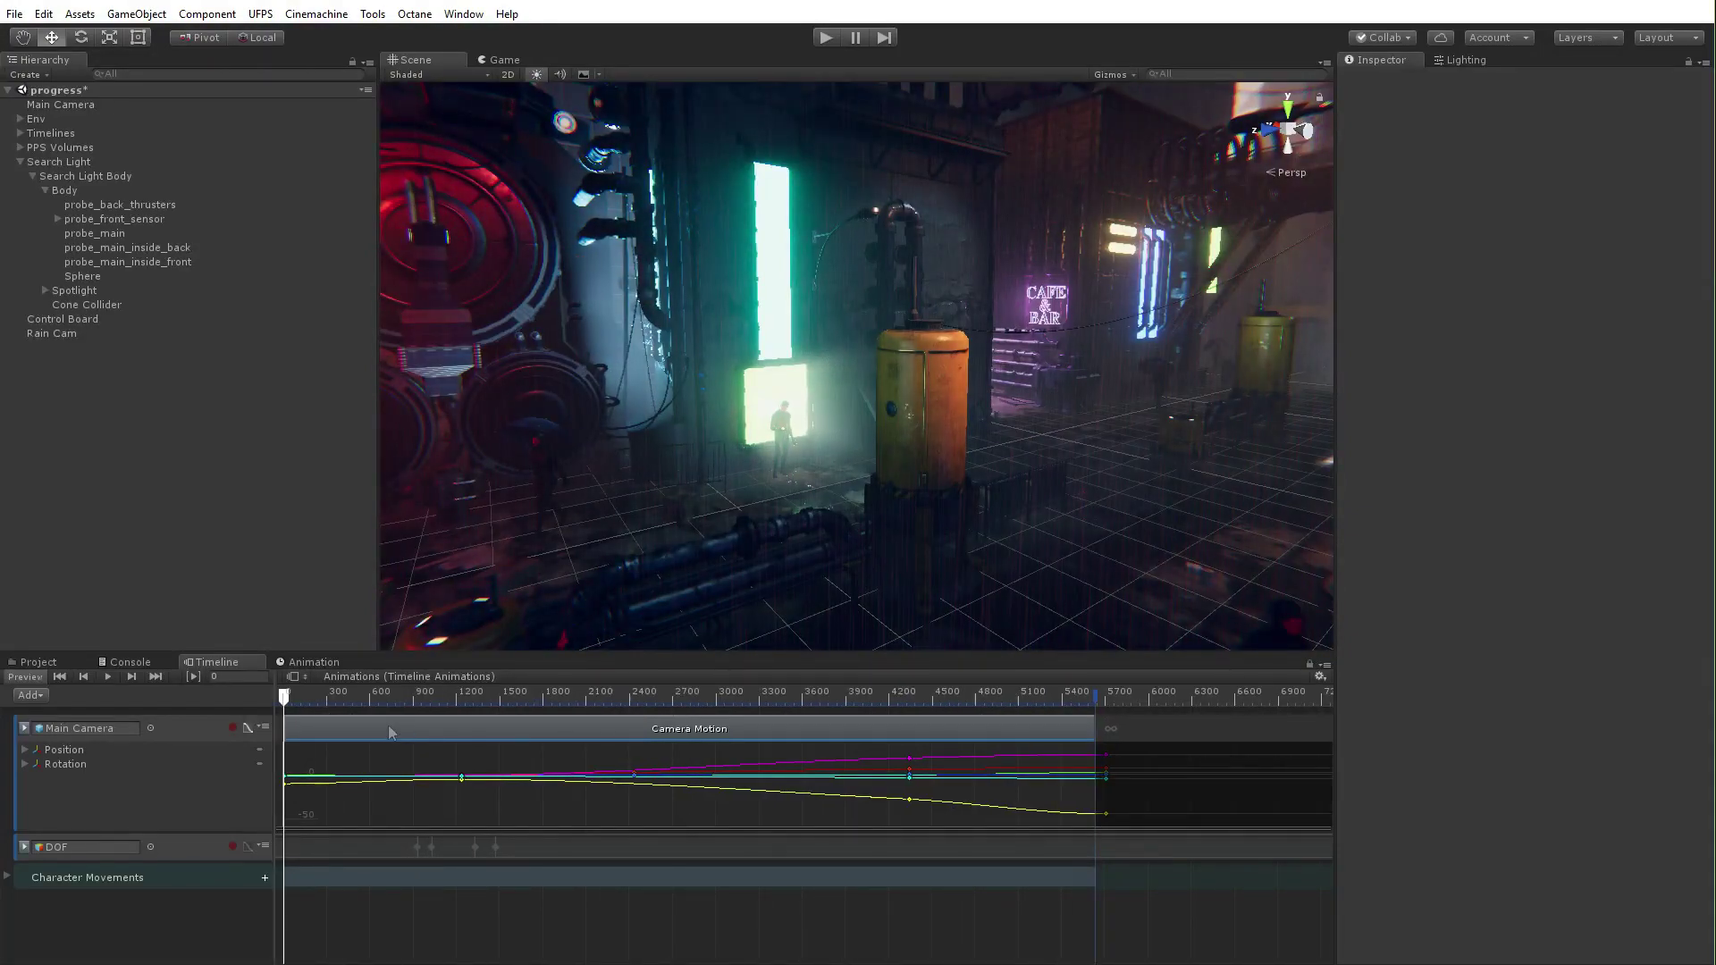
left_click(38, 662)
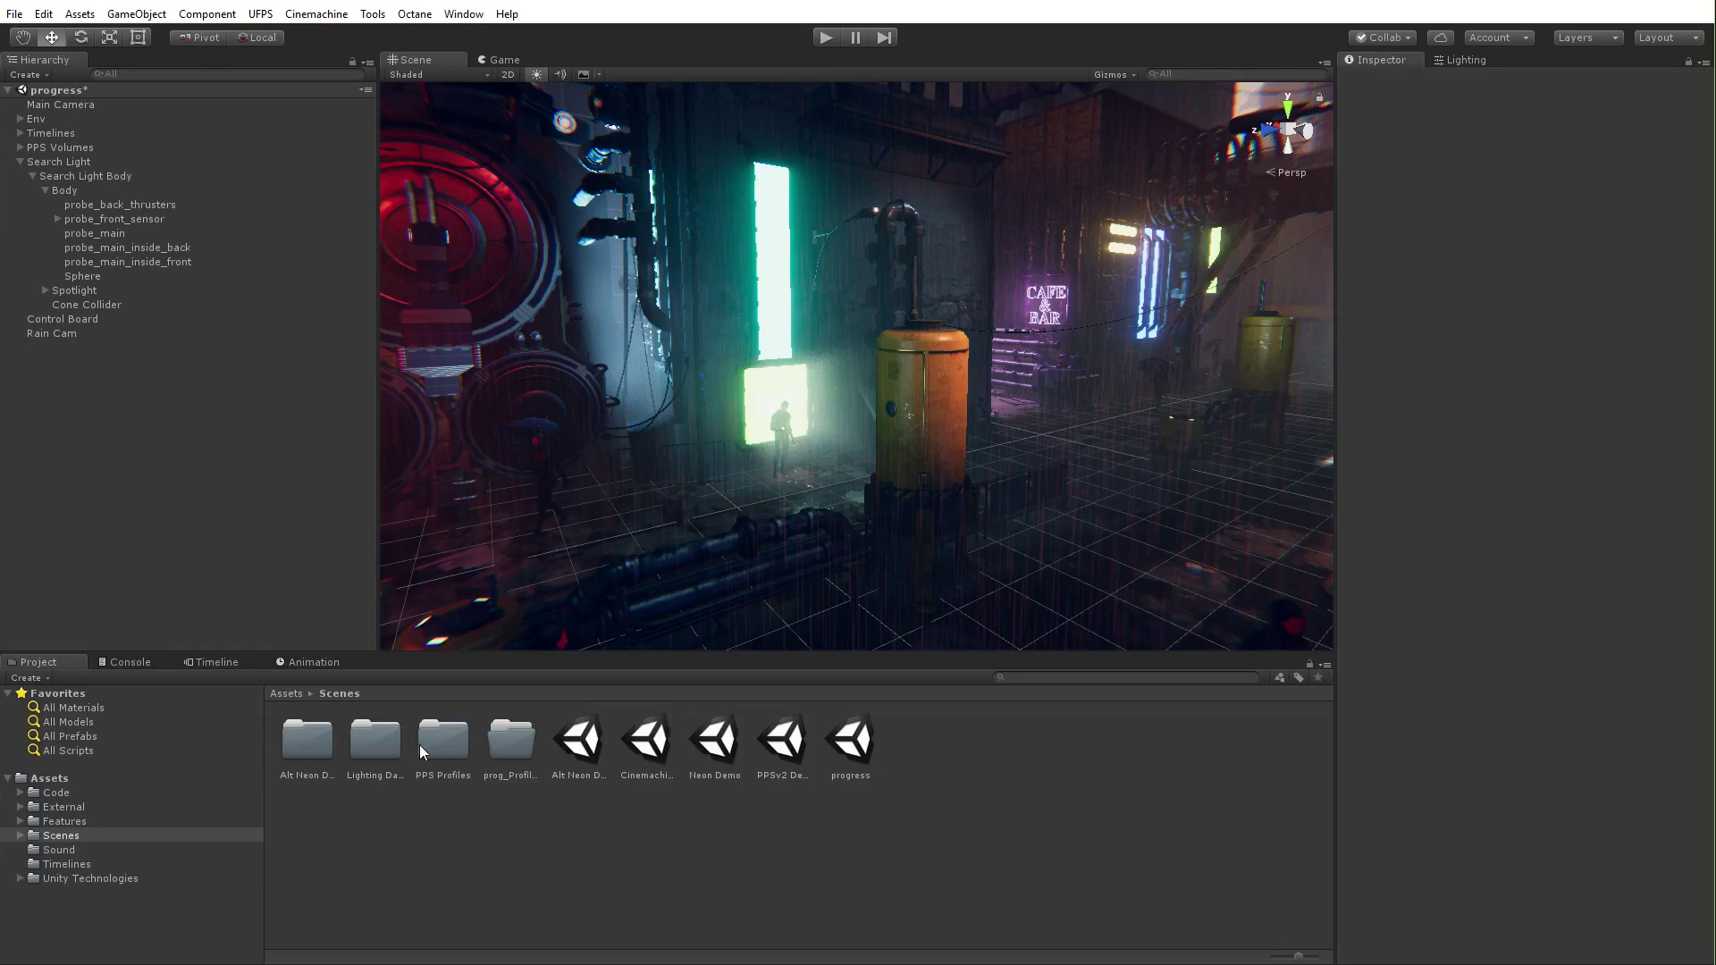
left_click(315, 662)
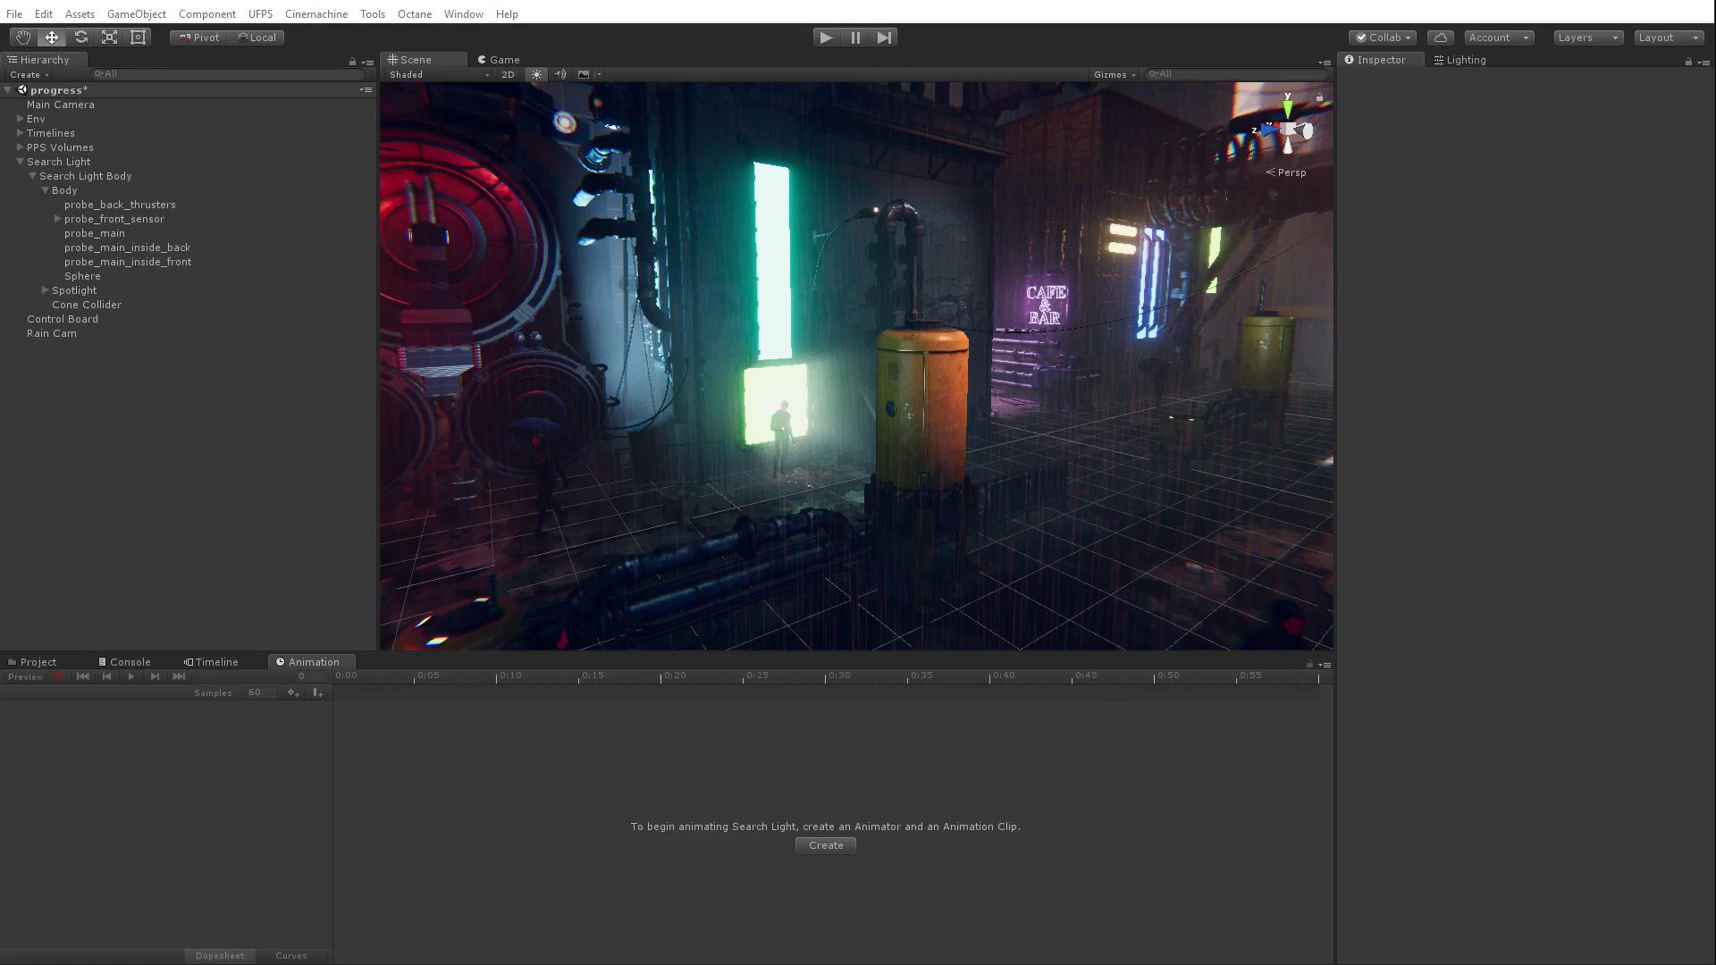
Step: Switch to the browser and review the Unity-Technologies/PostProcessing GitHub repository's address and branch list
key("alt+Tab")
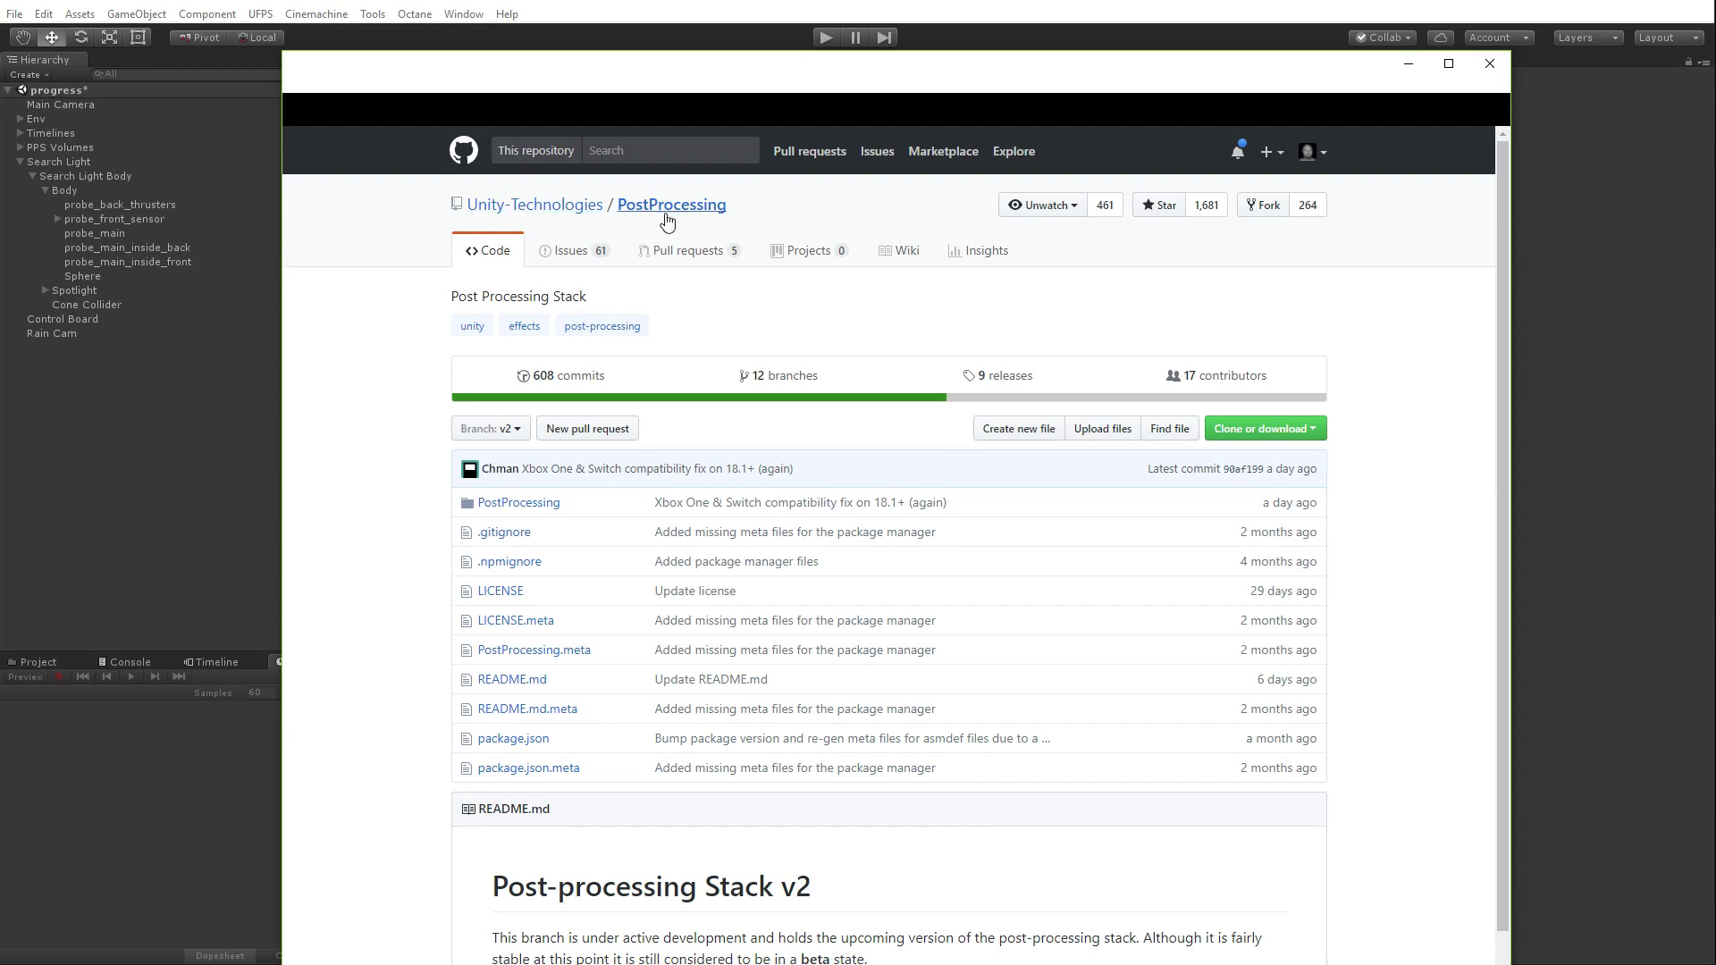
left_click_drag(702, 74, 695, 92)
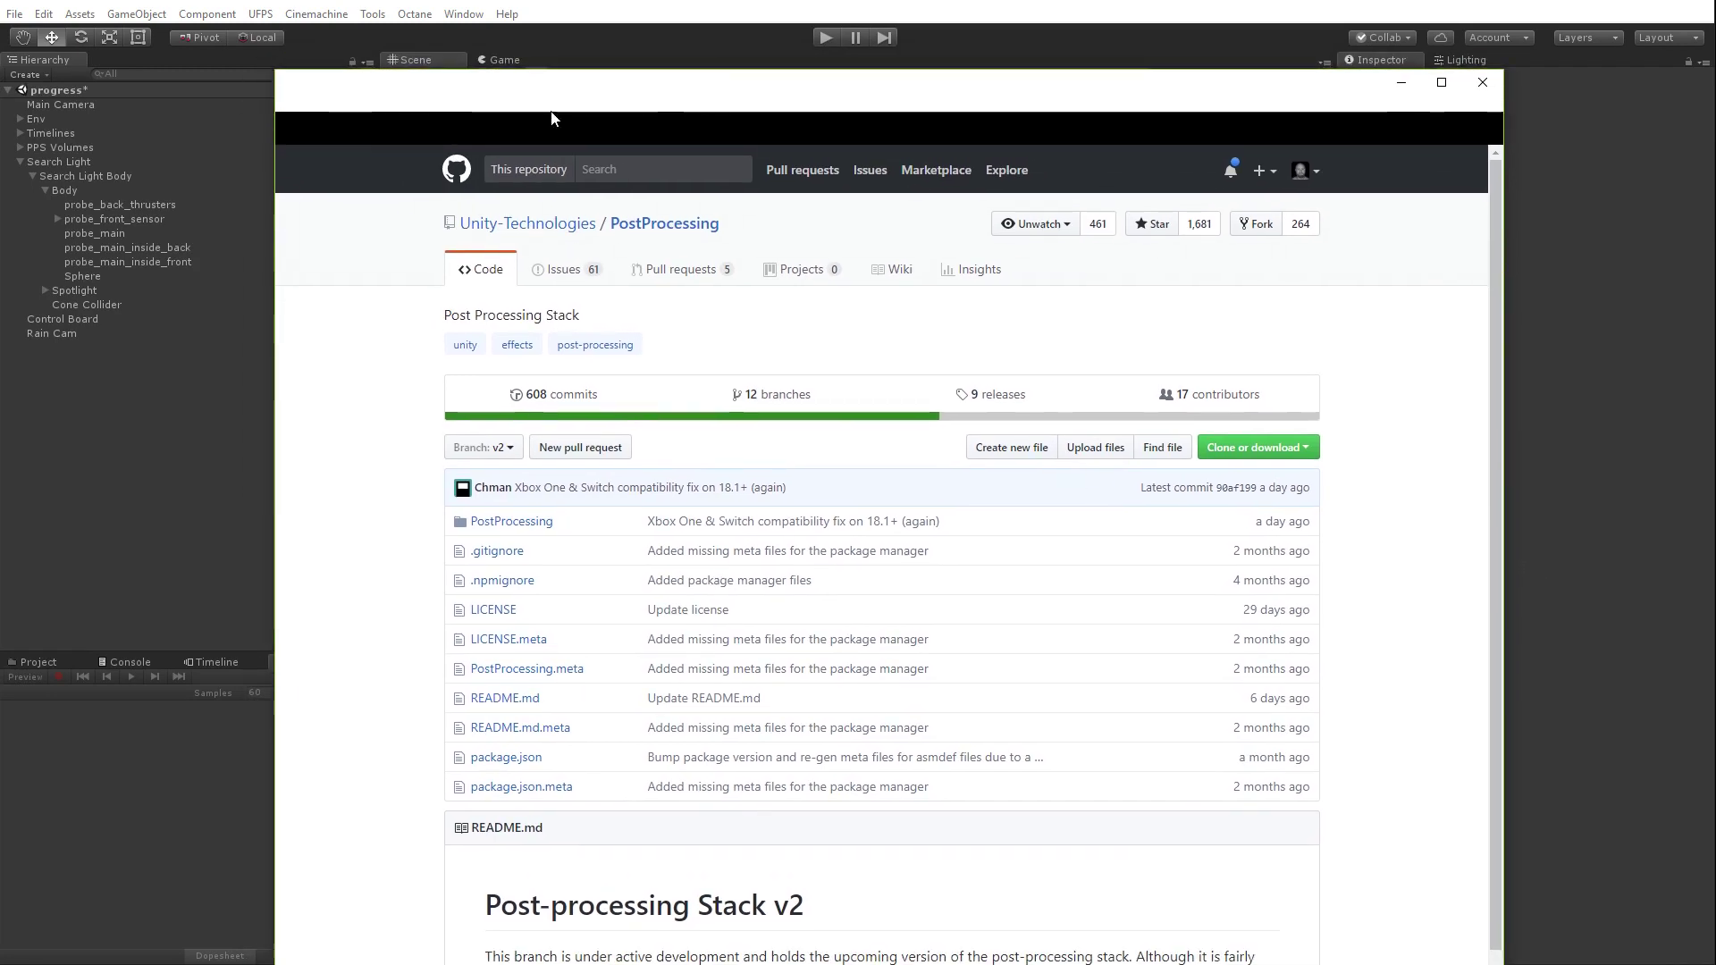
left_click(844, 134)
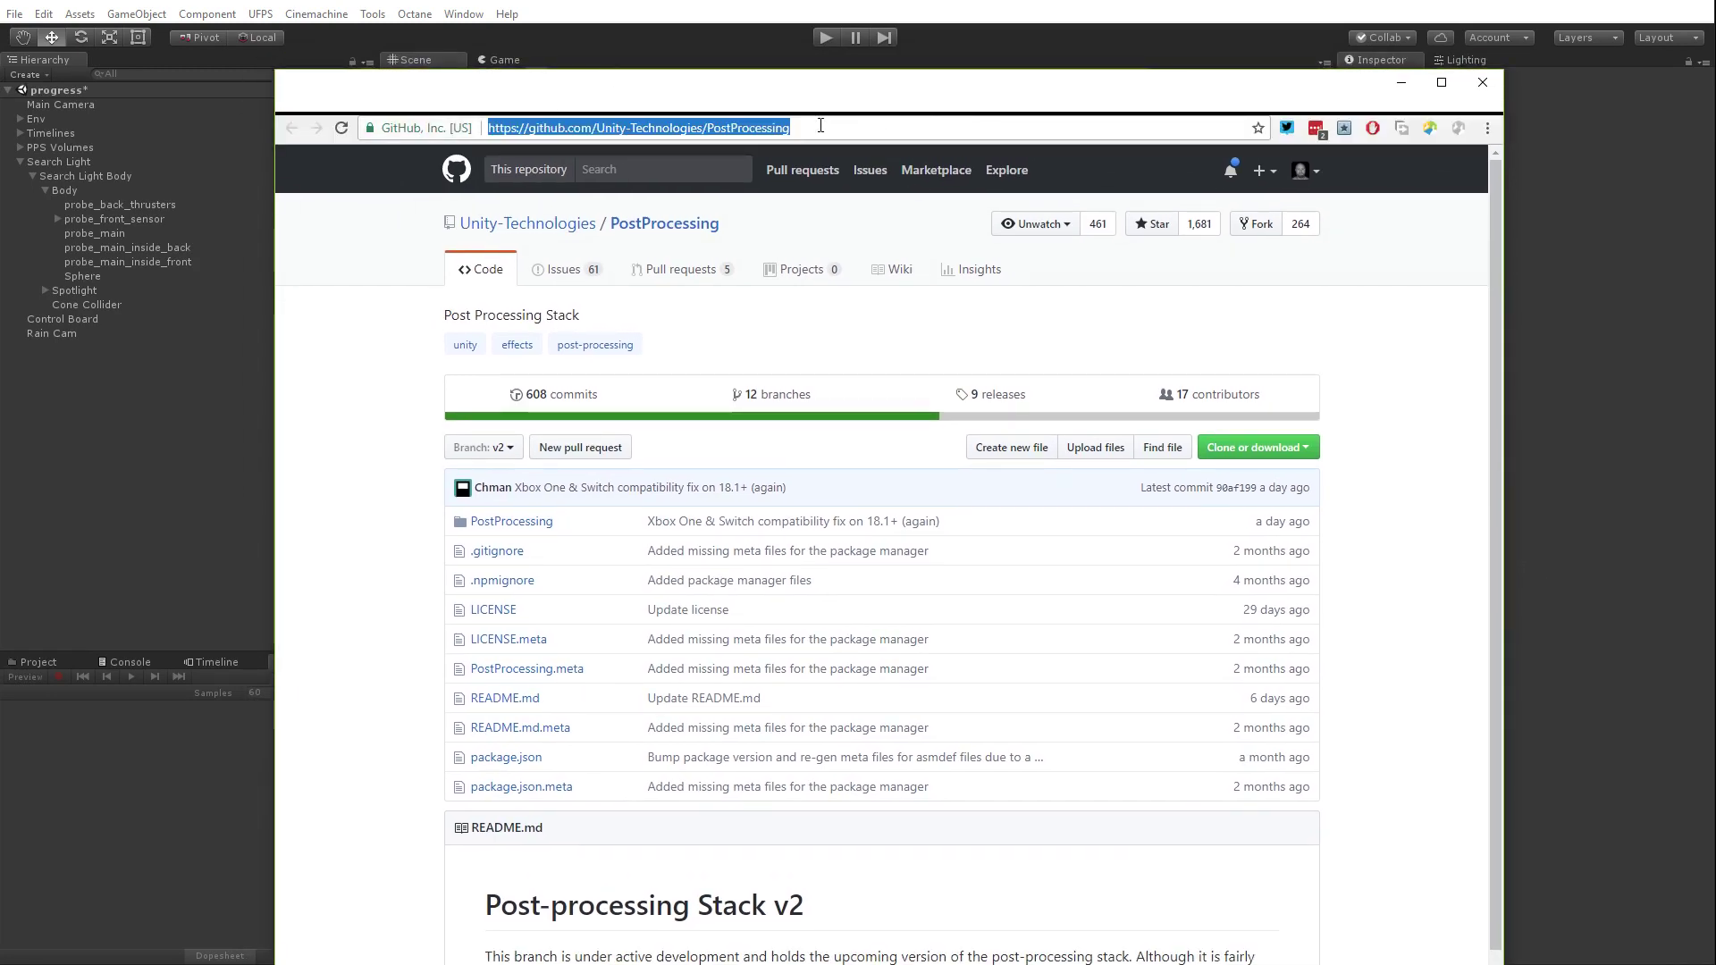
left_click(1340, 324)
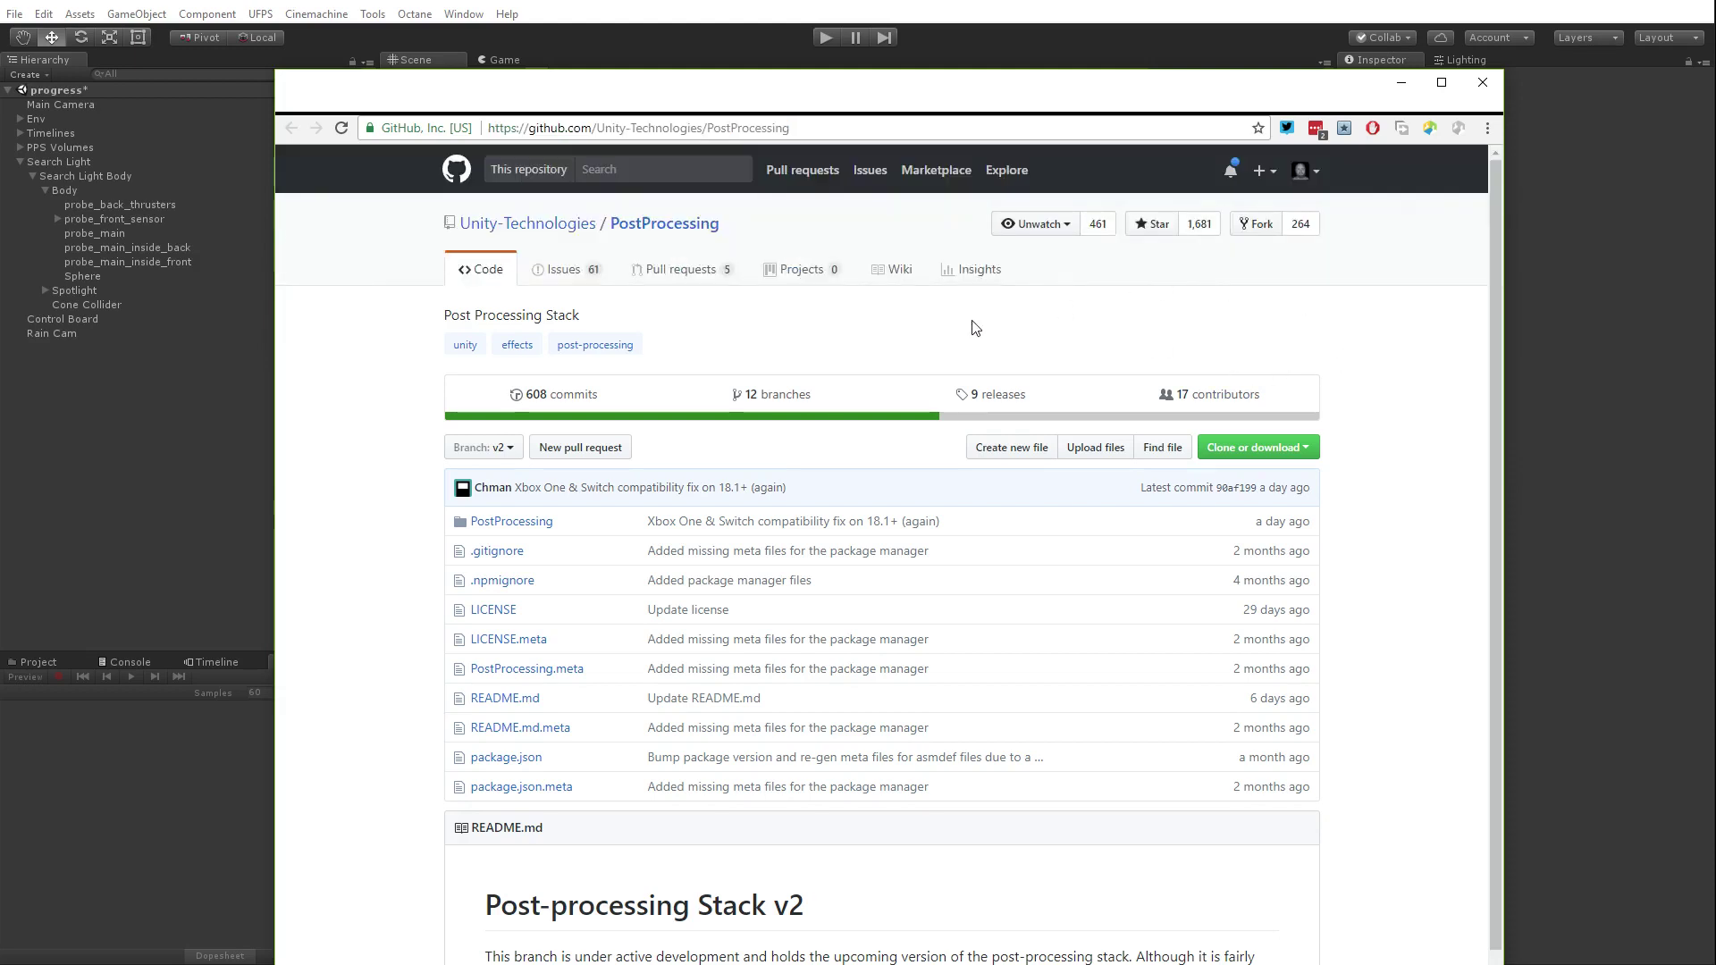
scroll(786, 387, "down", 1)
left_click(483, 357)
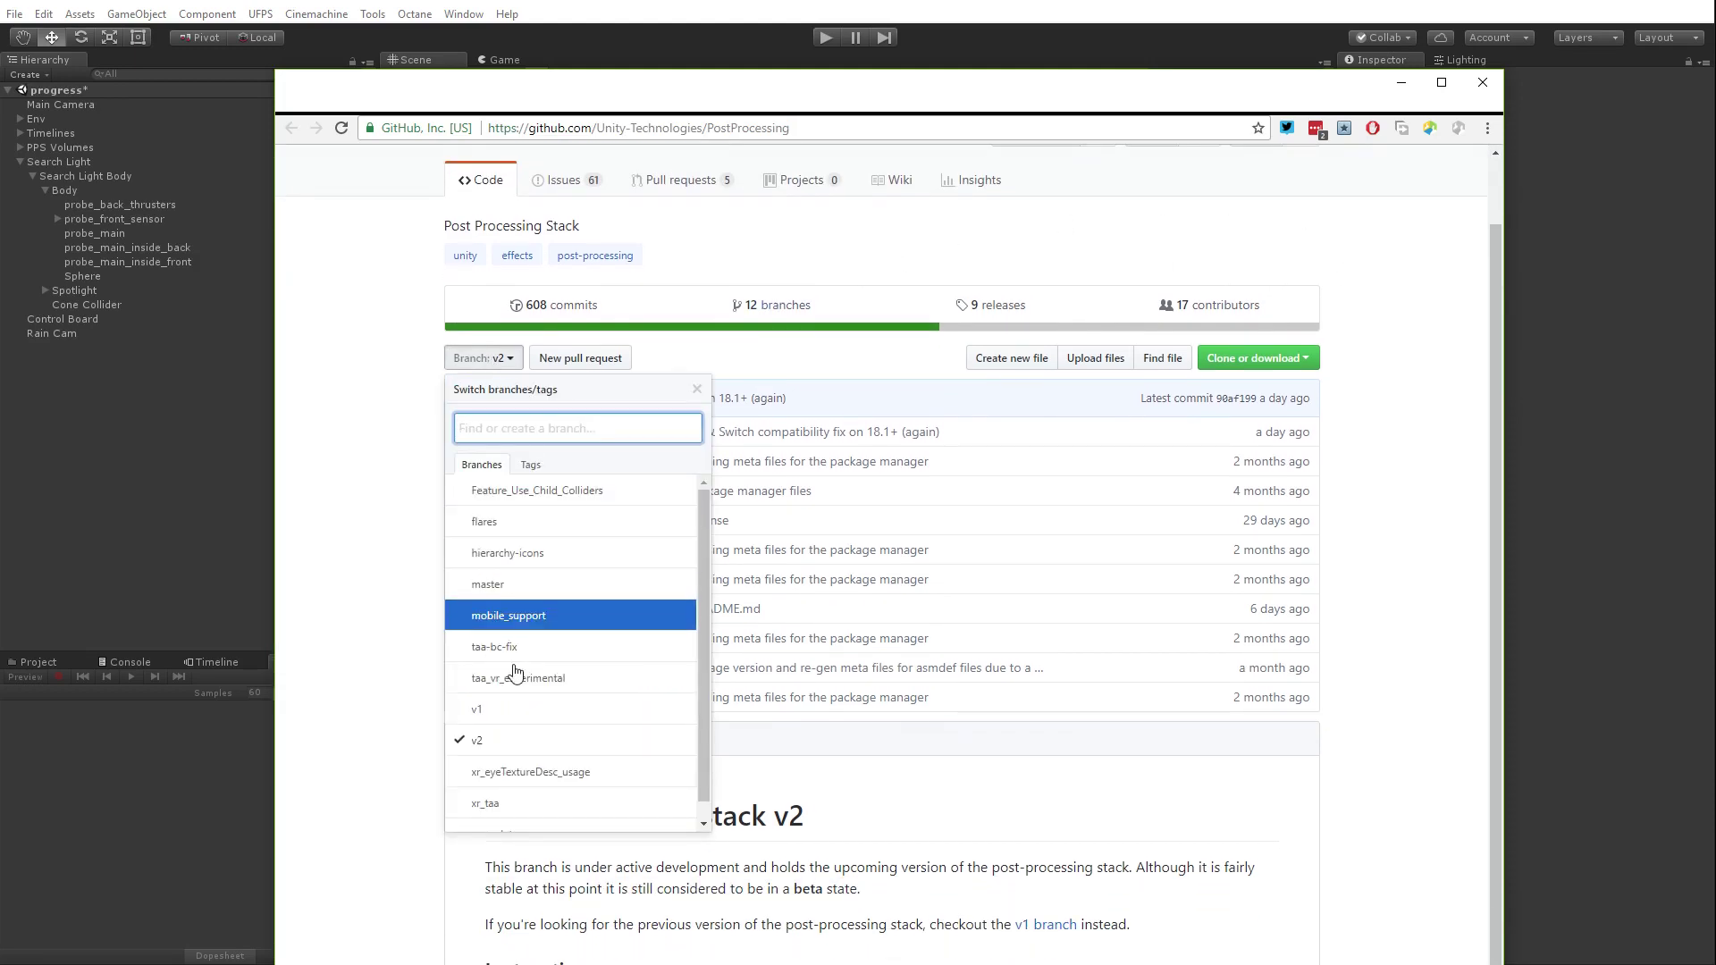
left_click(495, 357)
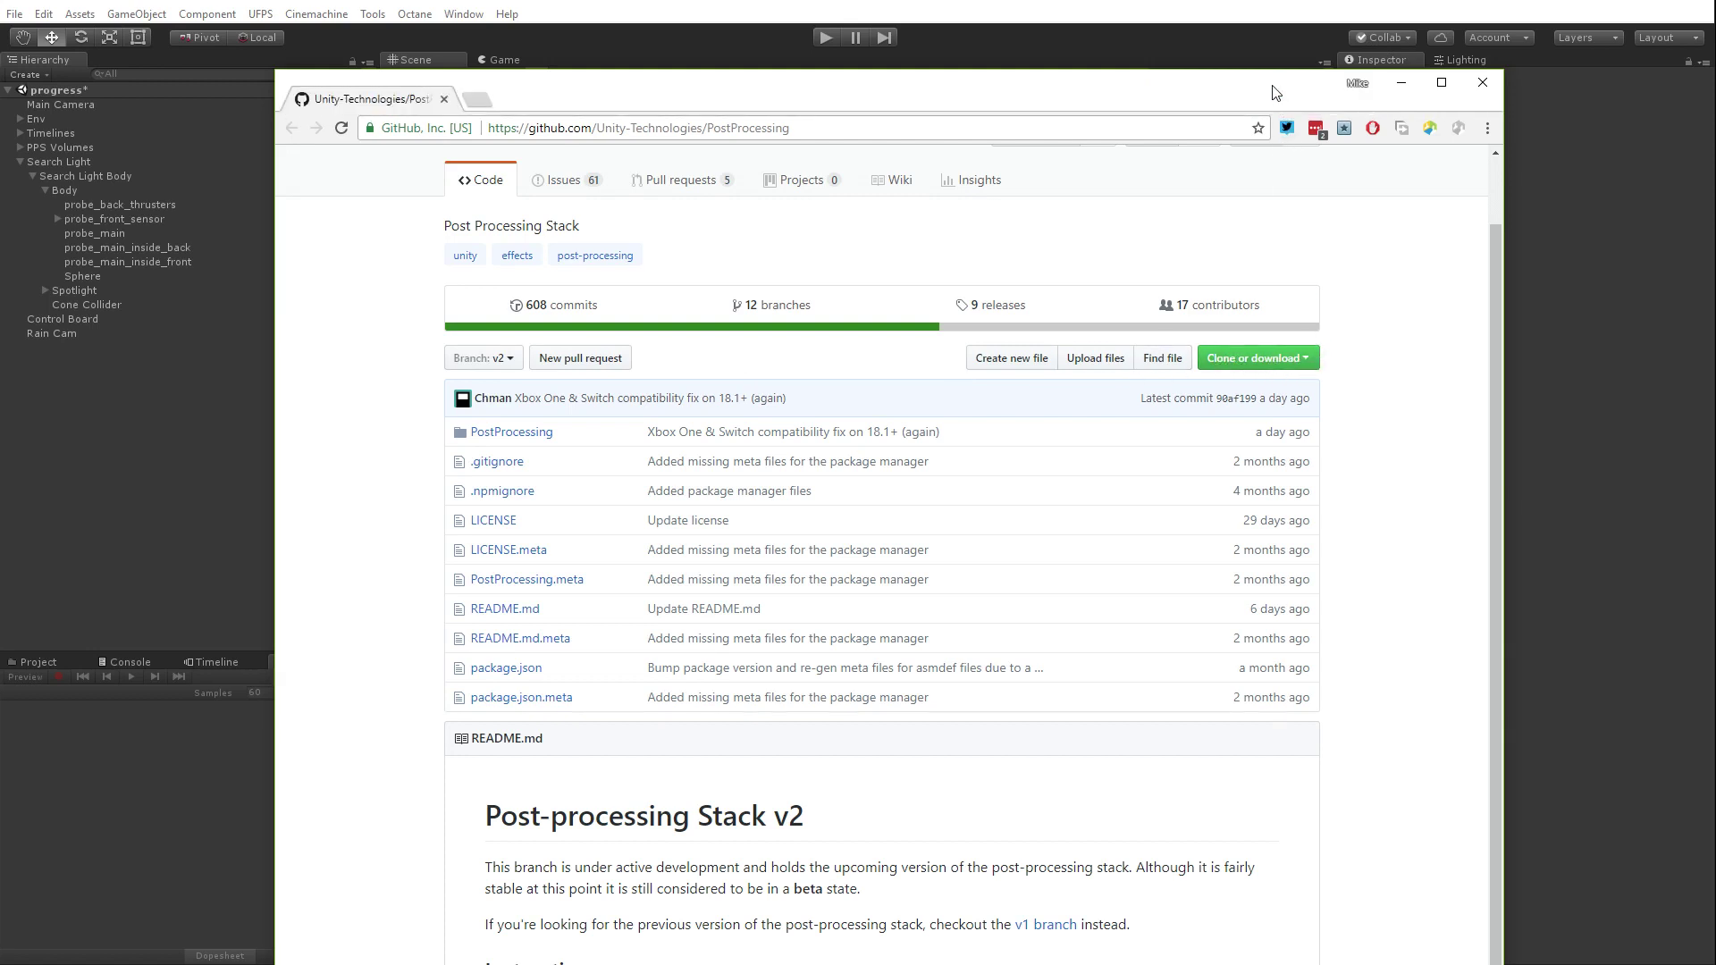
Step: Read the Post-processing Stack v2 instructions in the repository's README and return to Unity
left_click_drag(1283, 97, 1242, 98)
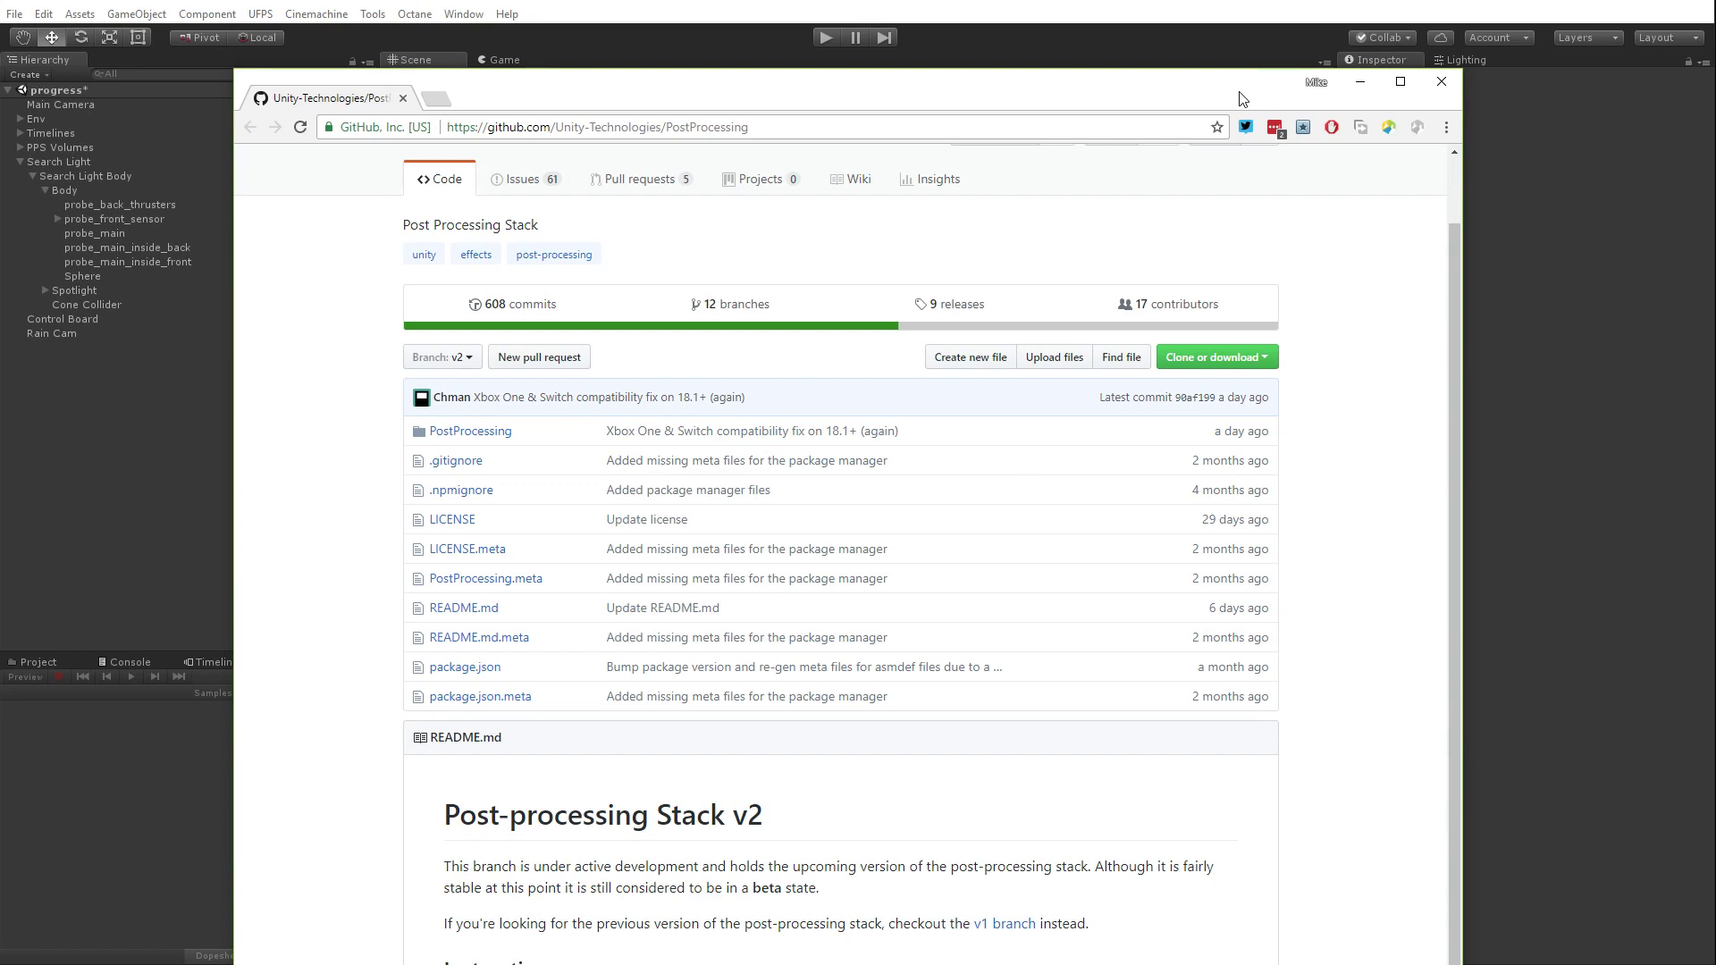
left_click_drag(1242, 72, 1240, 157)
left_click(1360, 167)
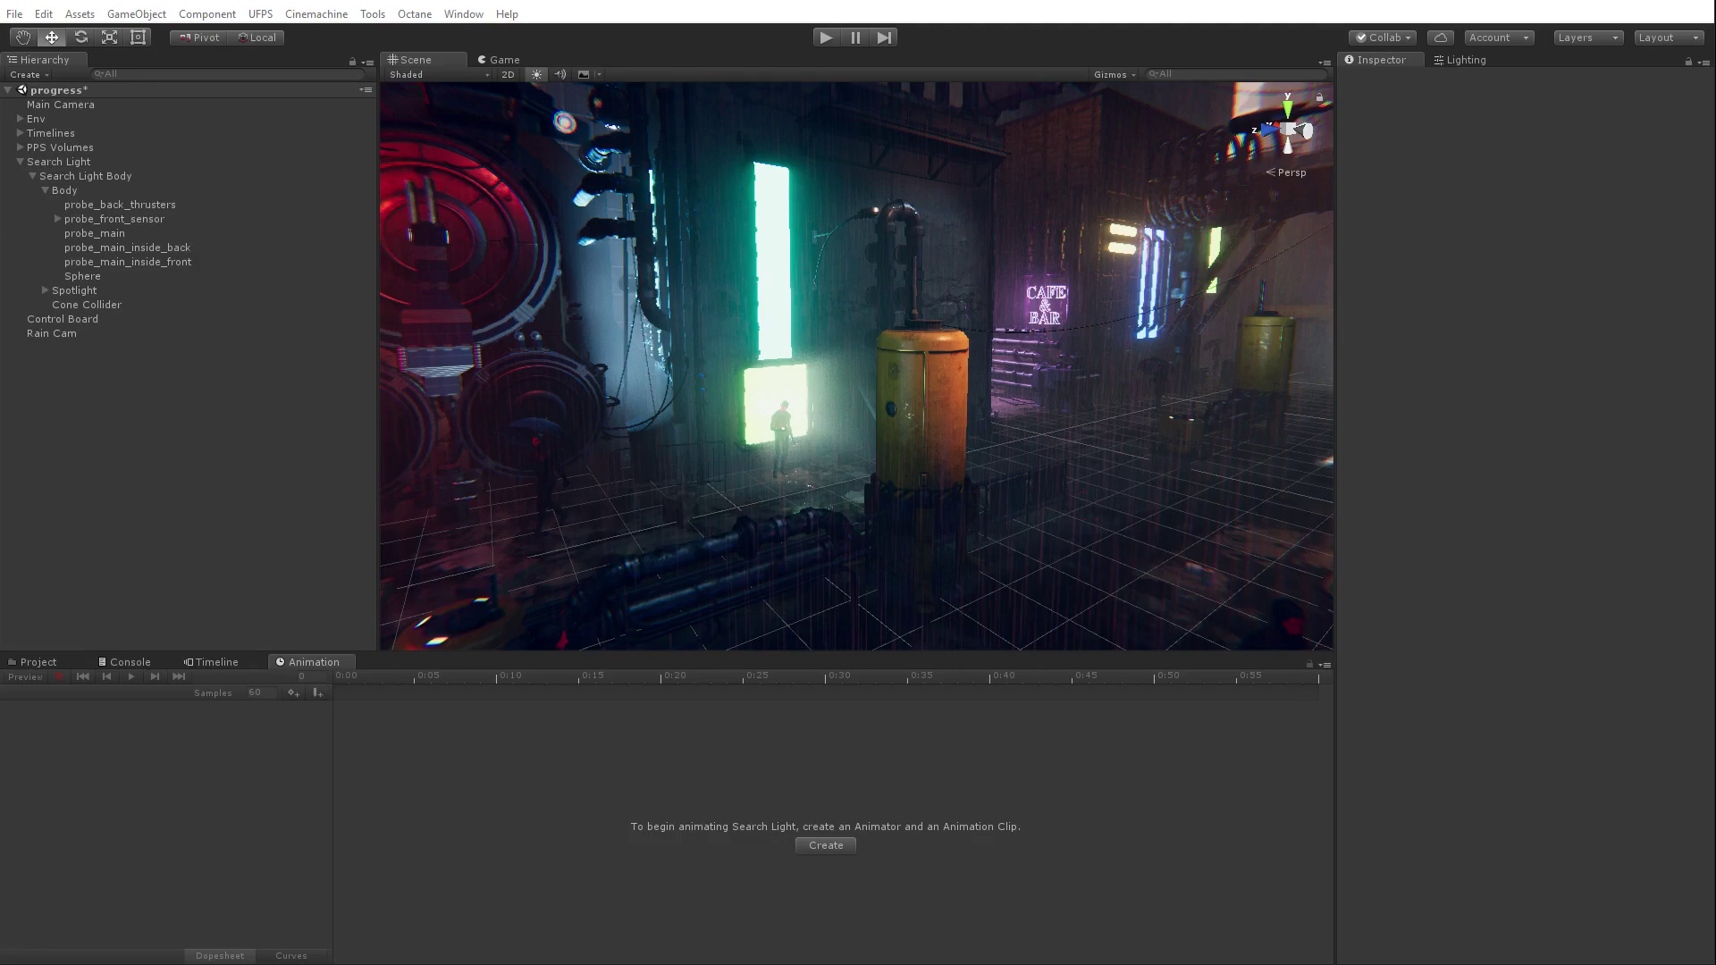
scroll(579, 666, "down", 4)
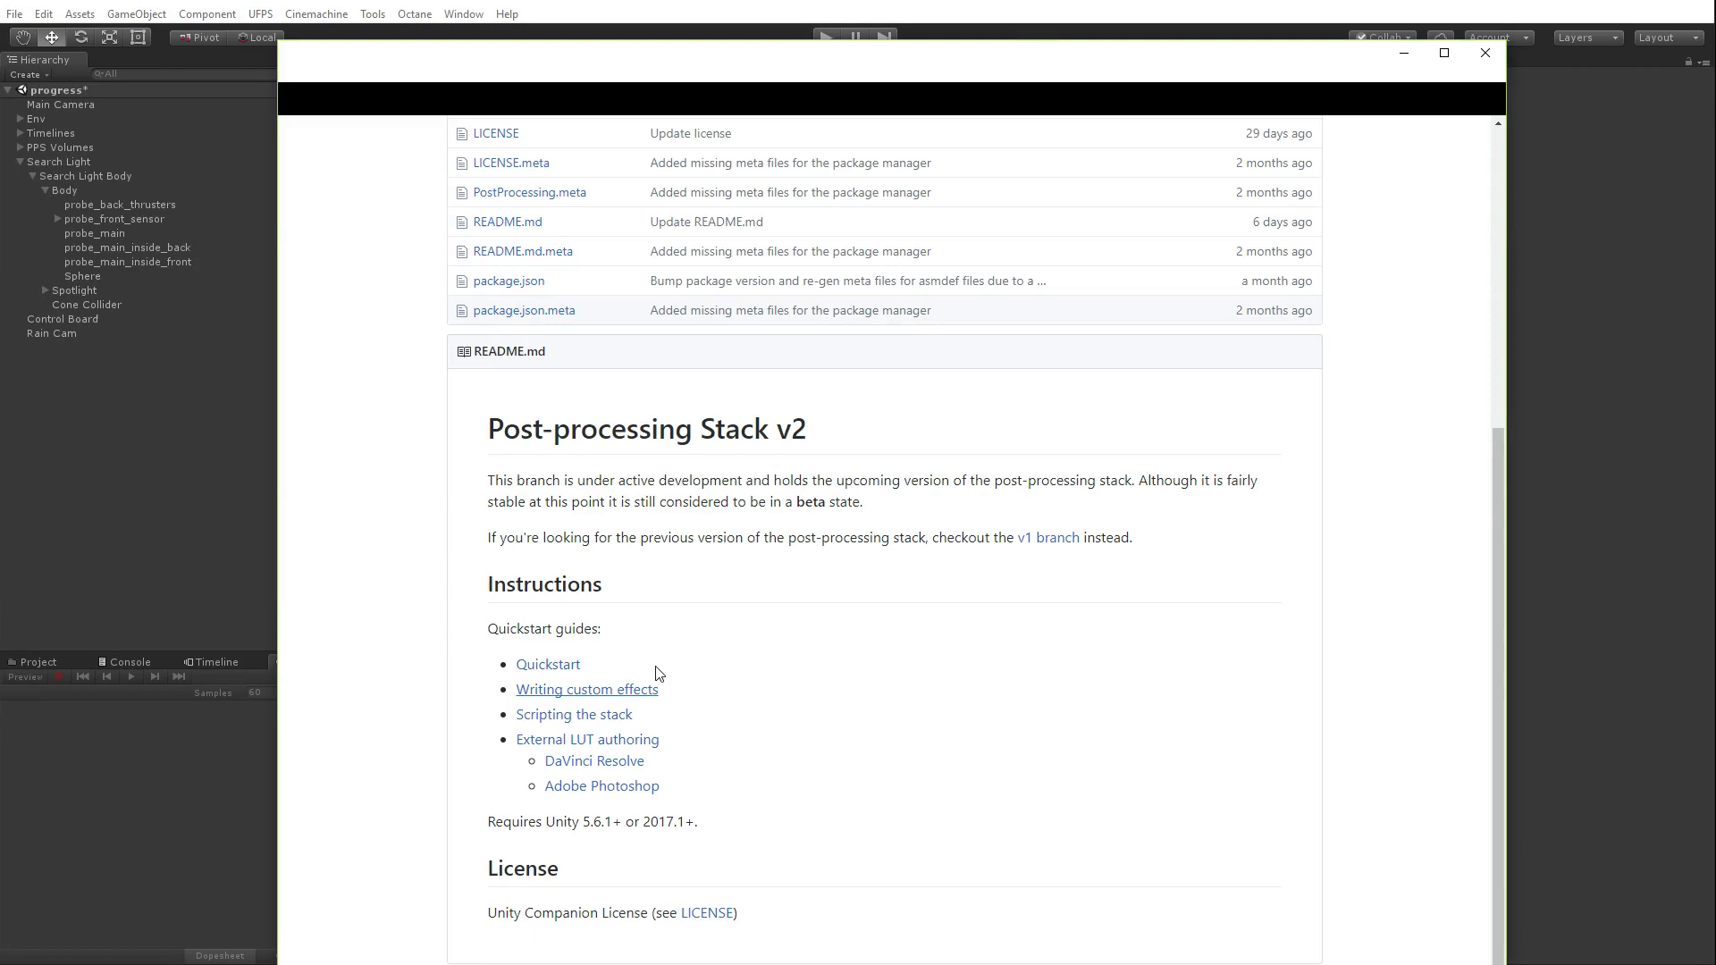
key("alt+F4")
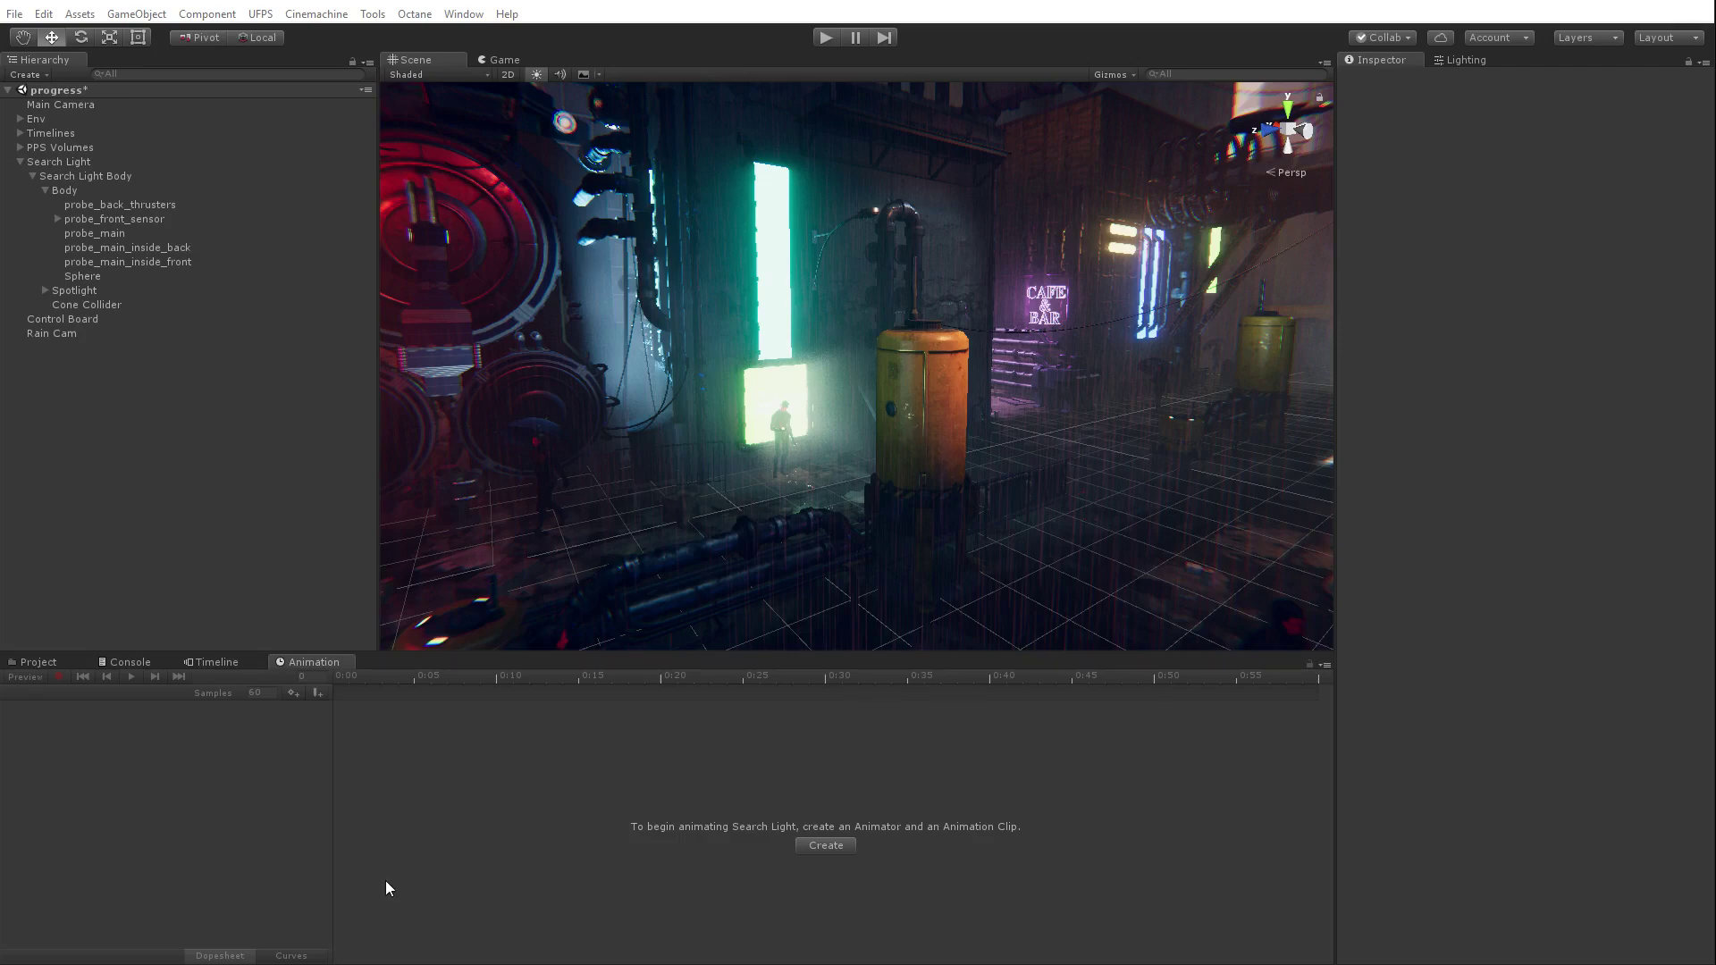
Step: Switch the Timeline to the Characters sequence and look through its Character_rig tracks
left_click(231, 661)
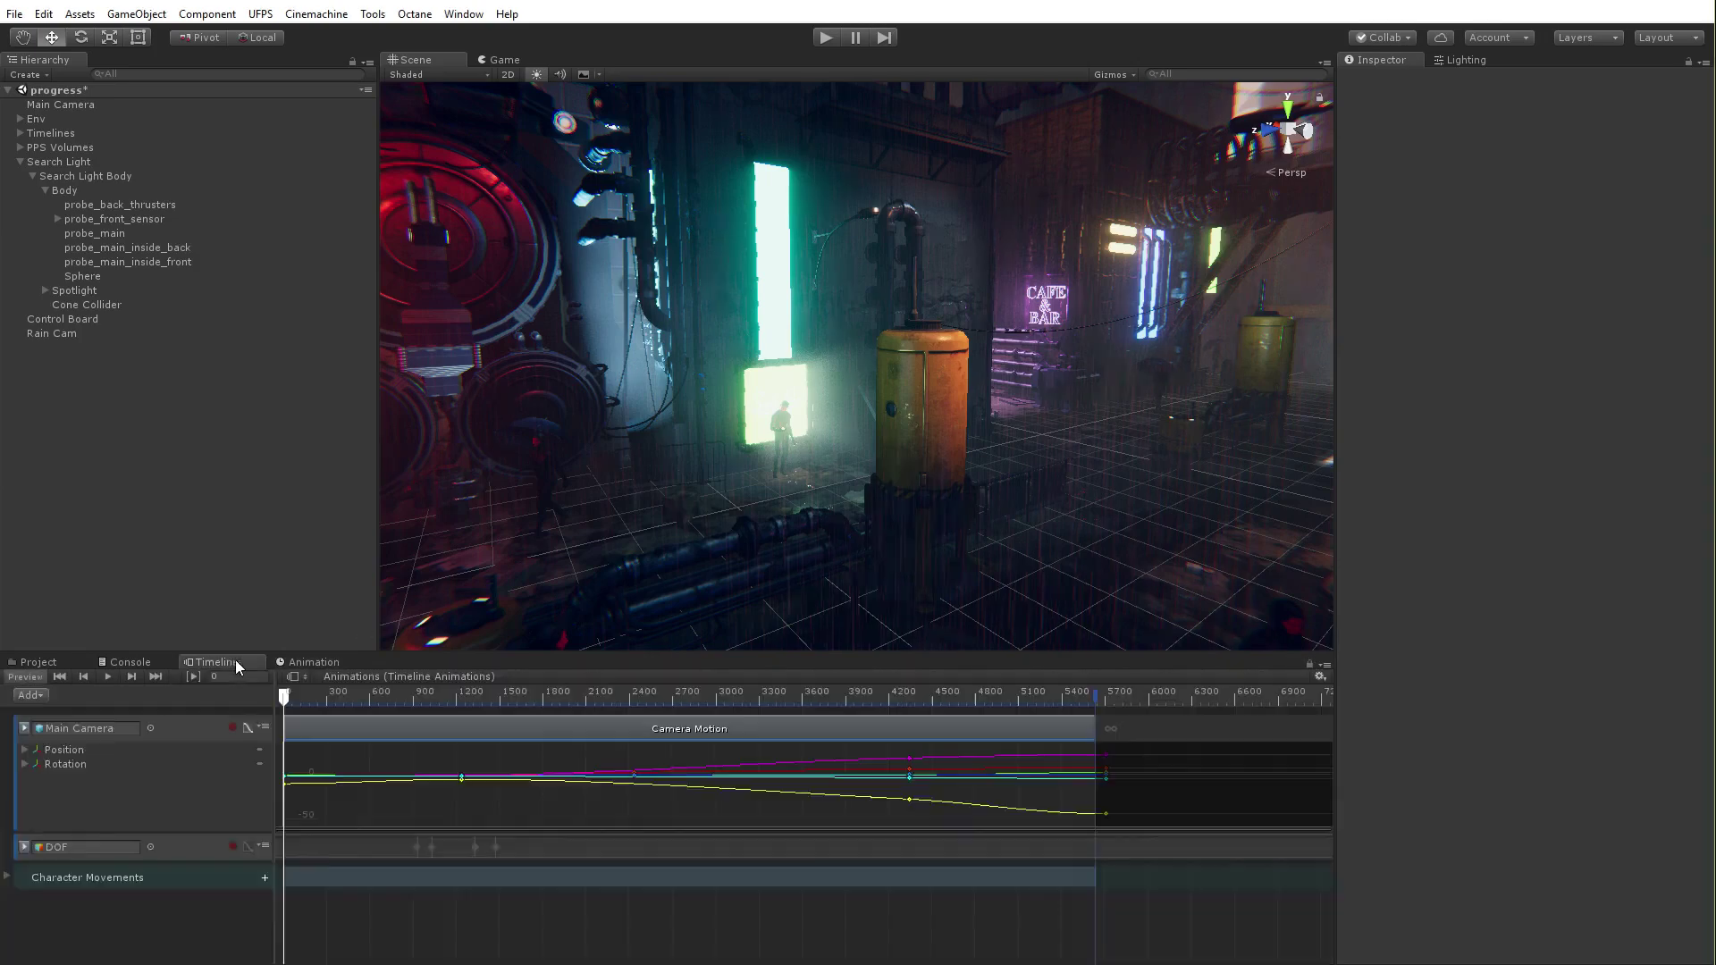
left_click(293, 679)
left_click(326, 689)
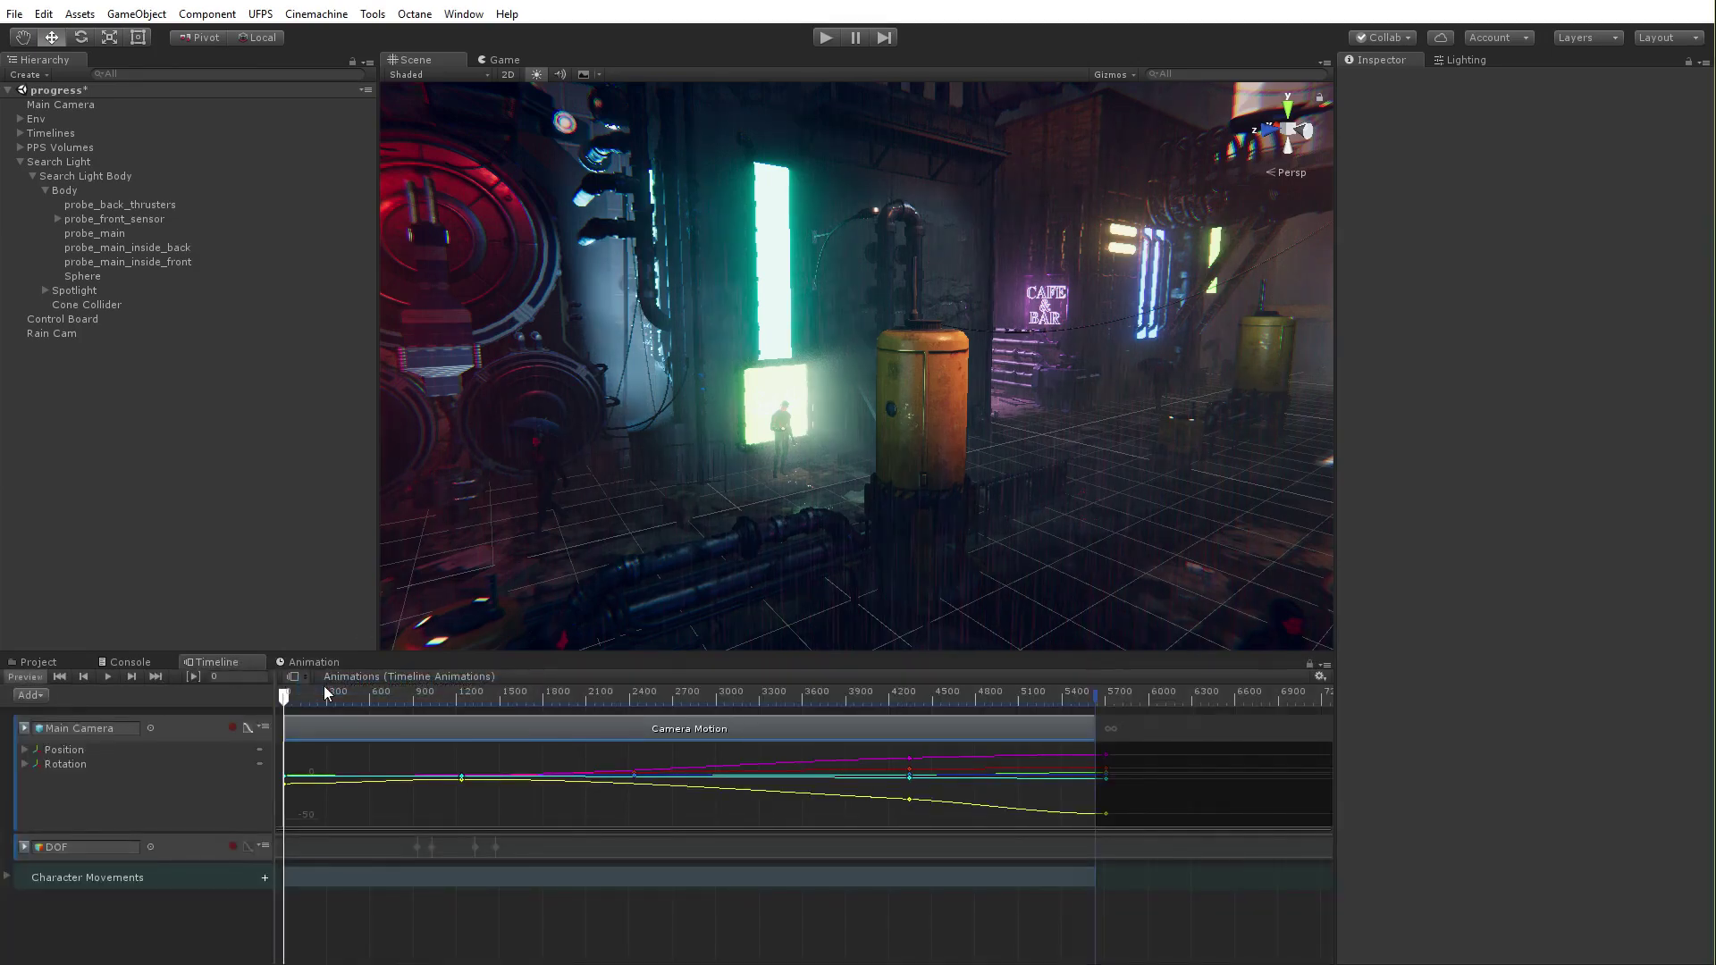
scroll(202, 785, "down", 5)
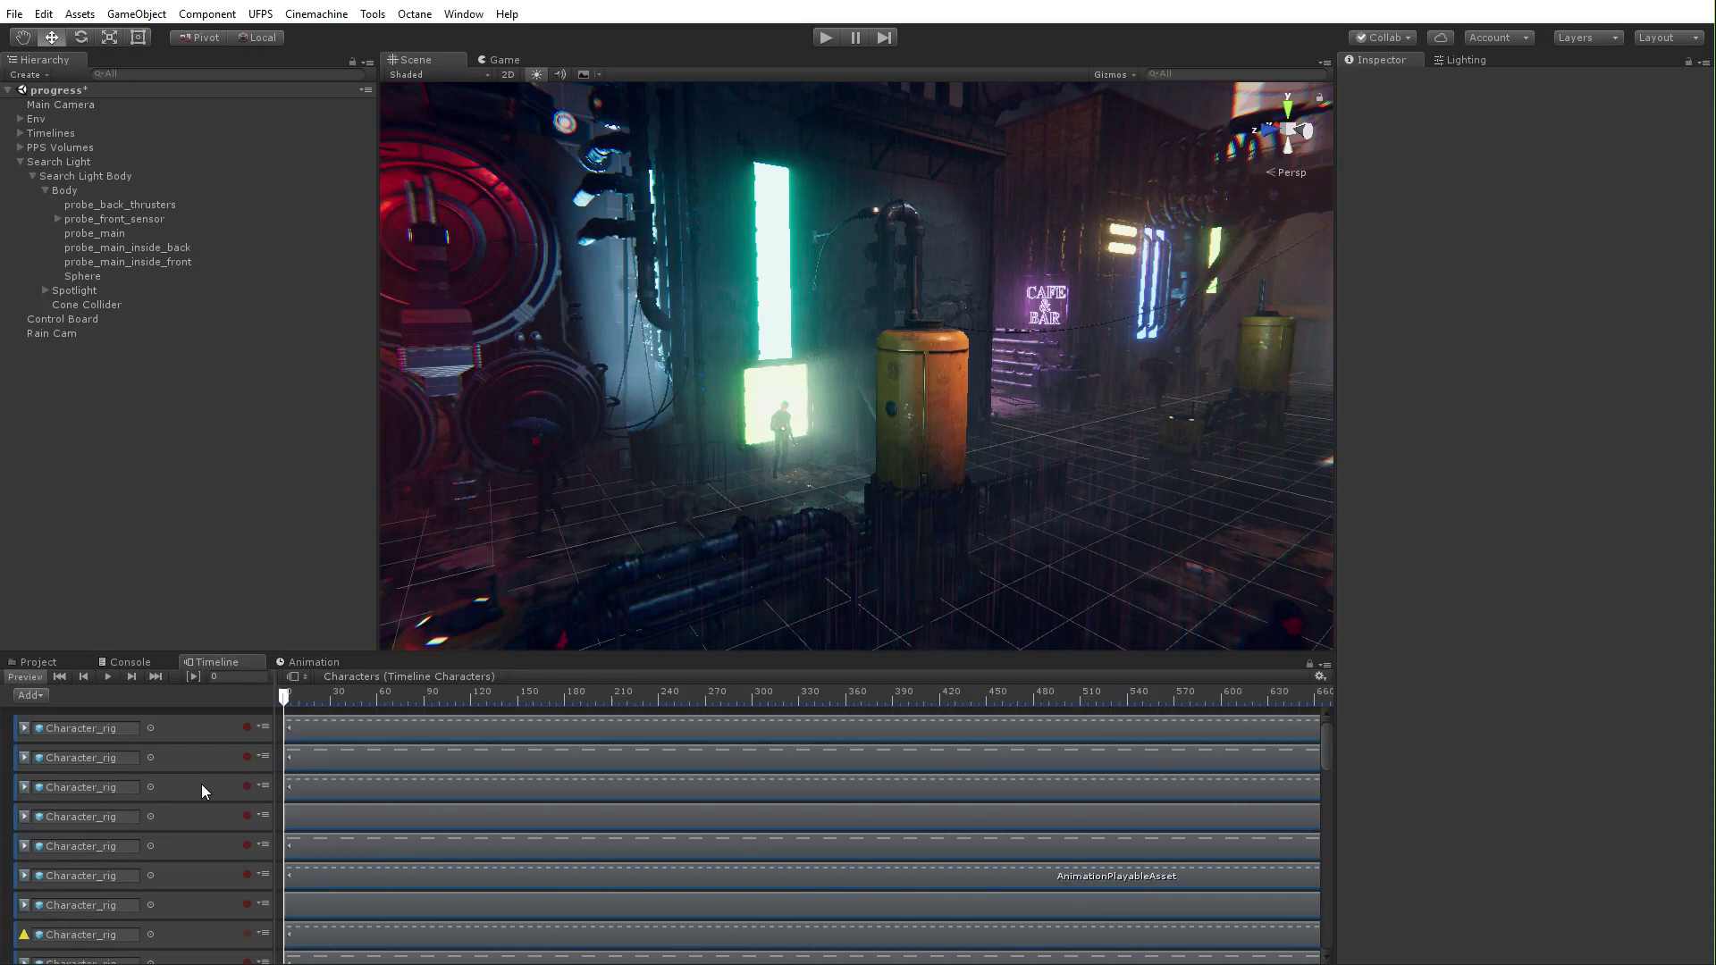
Step: Look through the Character_rig clips down to the end of the Characters sequence, and return to the Animations timeline
scroll(737, 879, "down", 8)
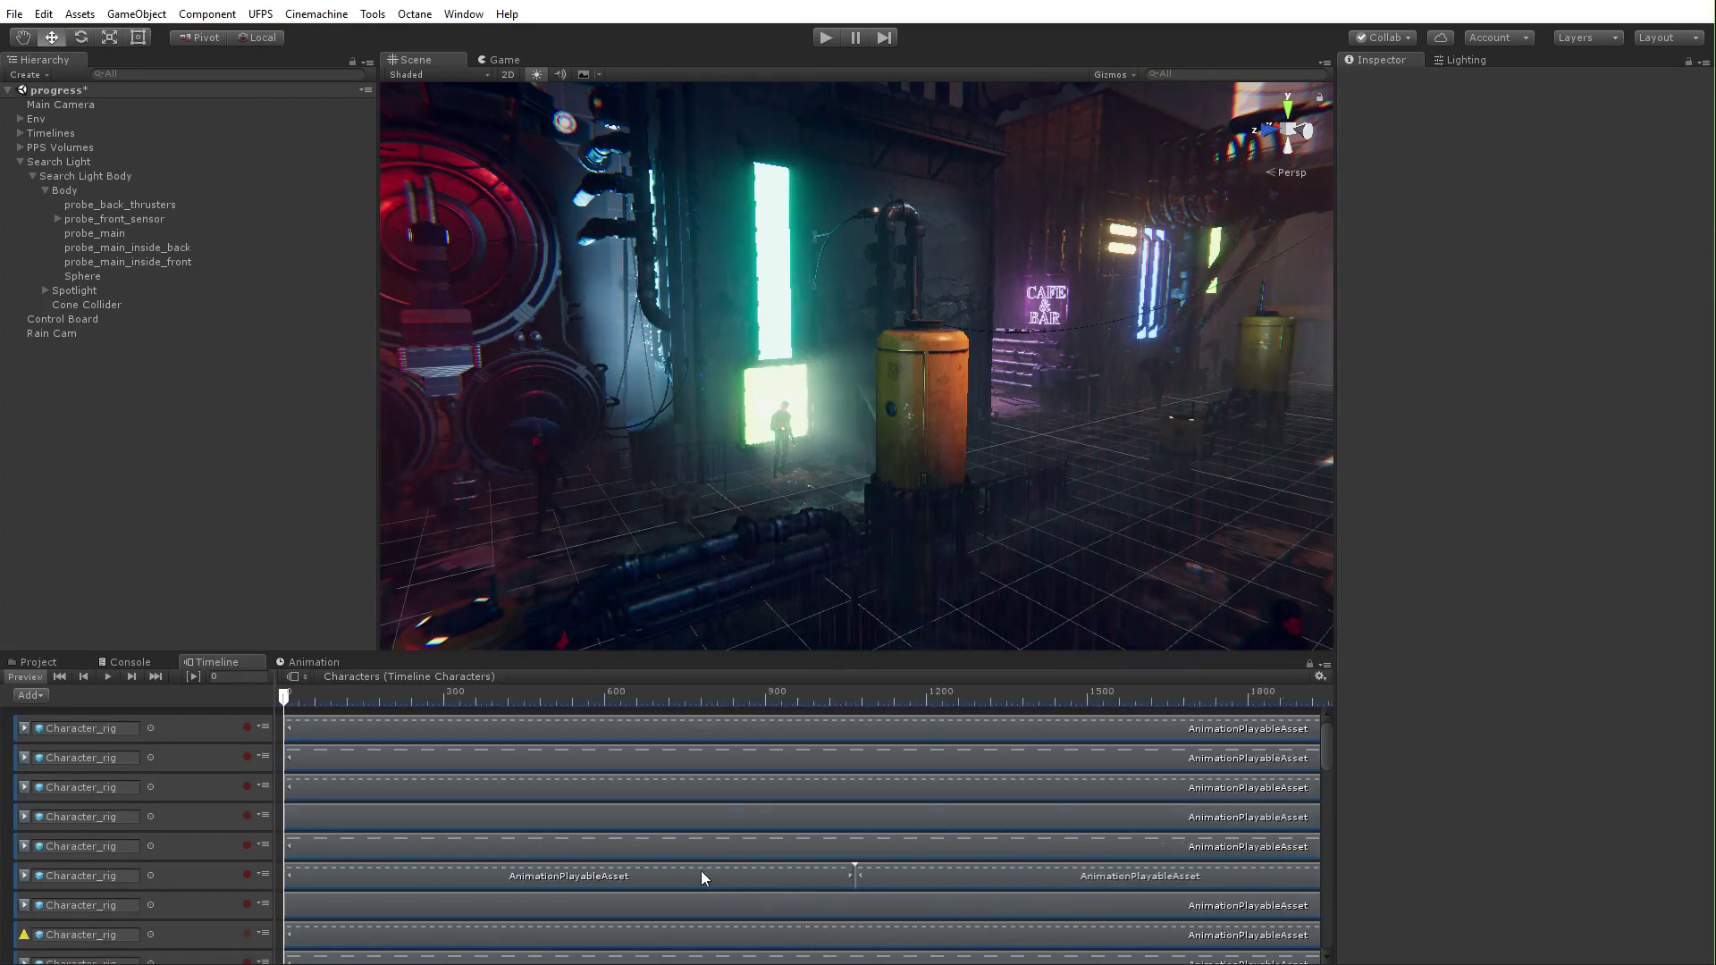
scroll(694, 867, "down", 3)
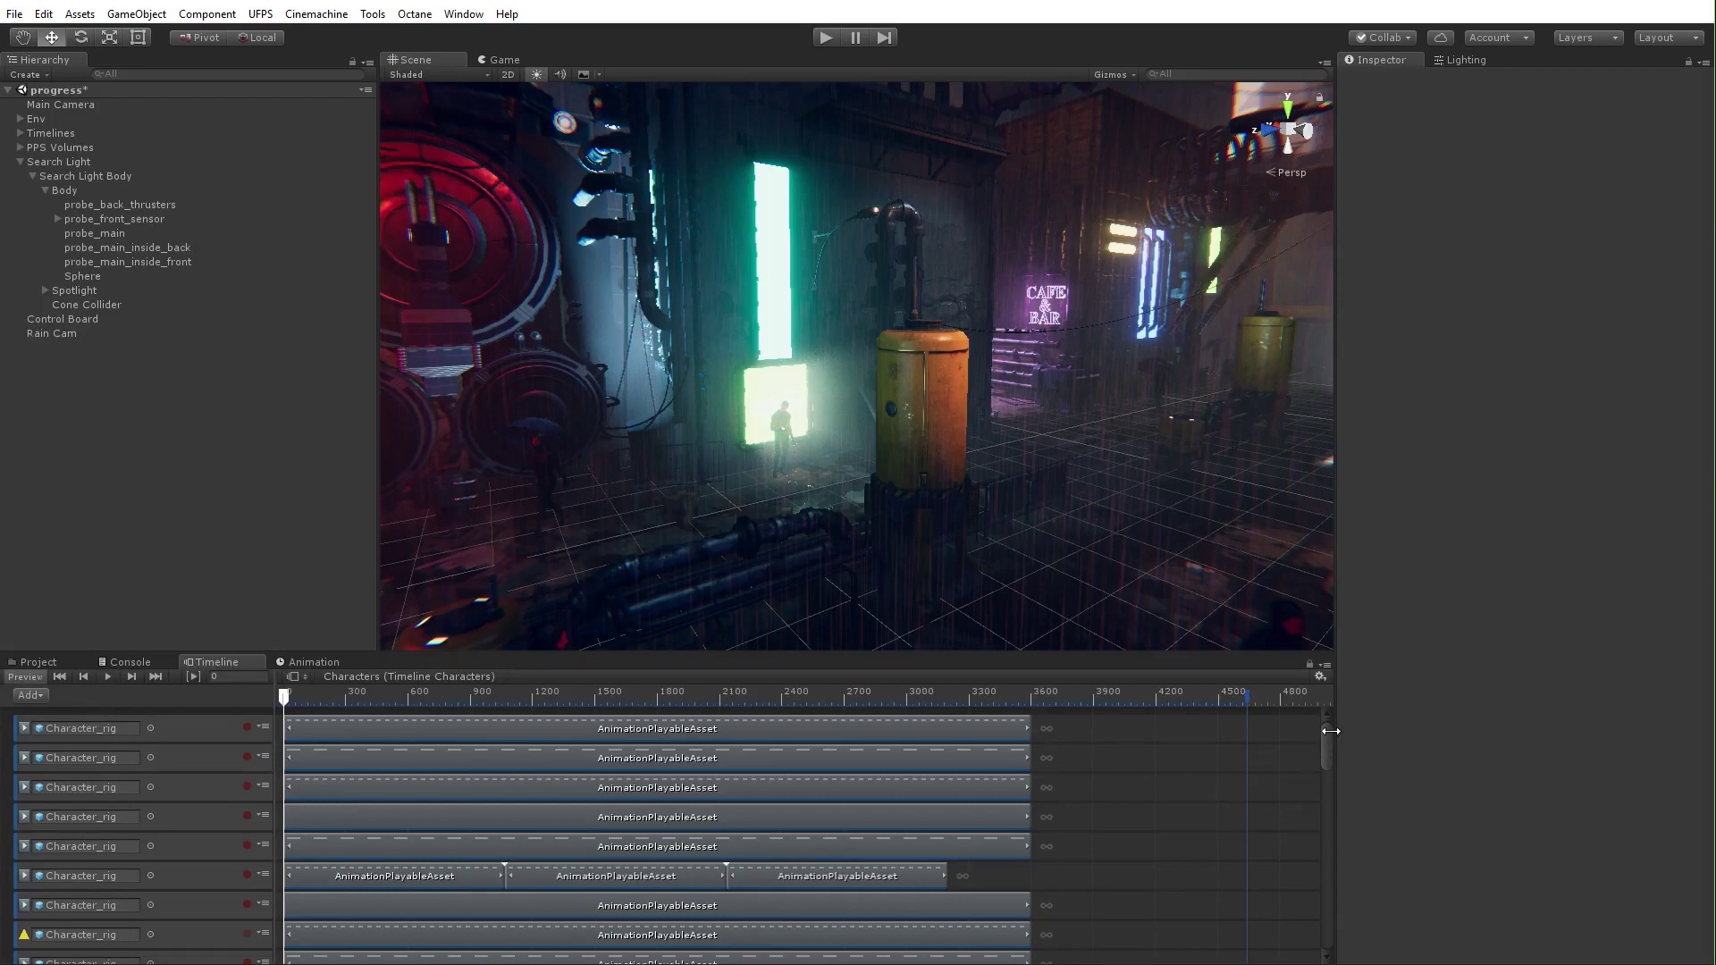
left_click_drag(1324, 740, 1337, 930)
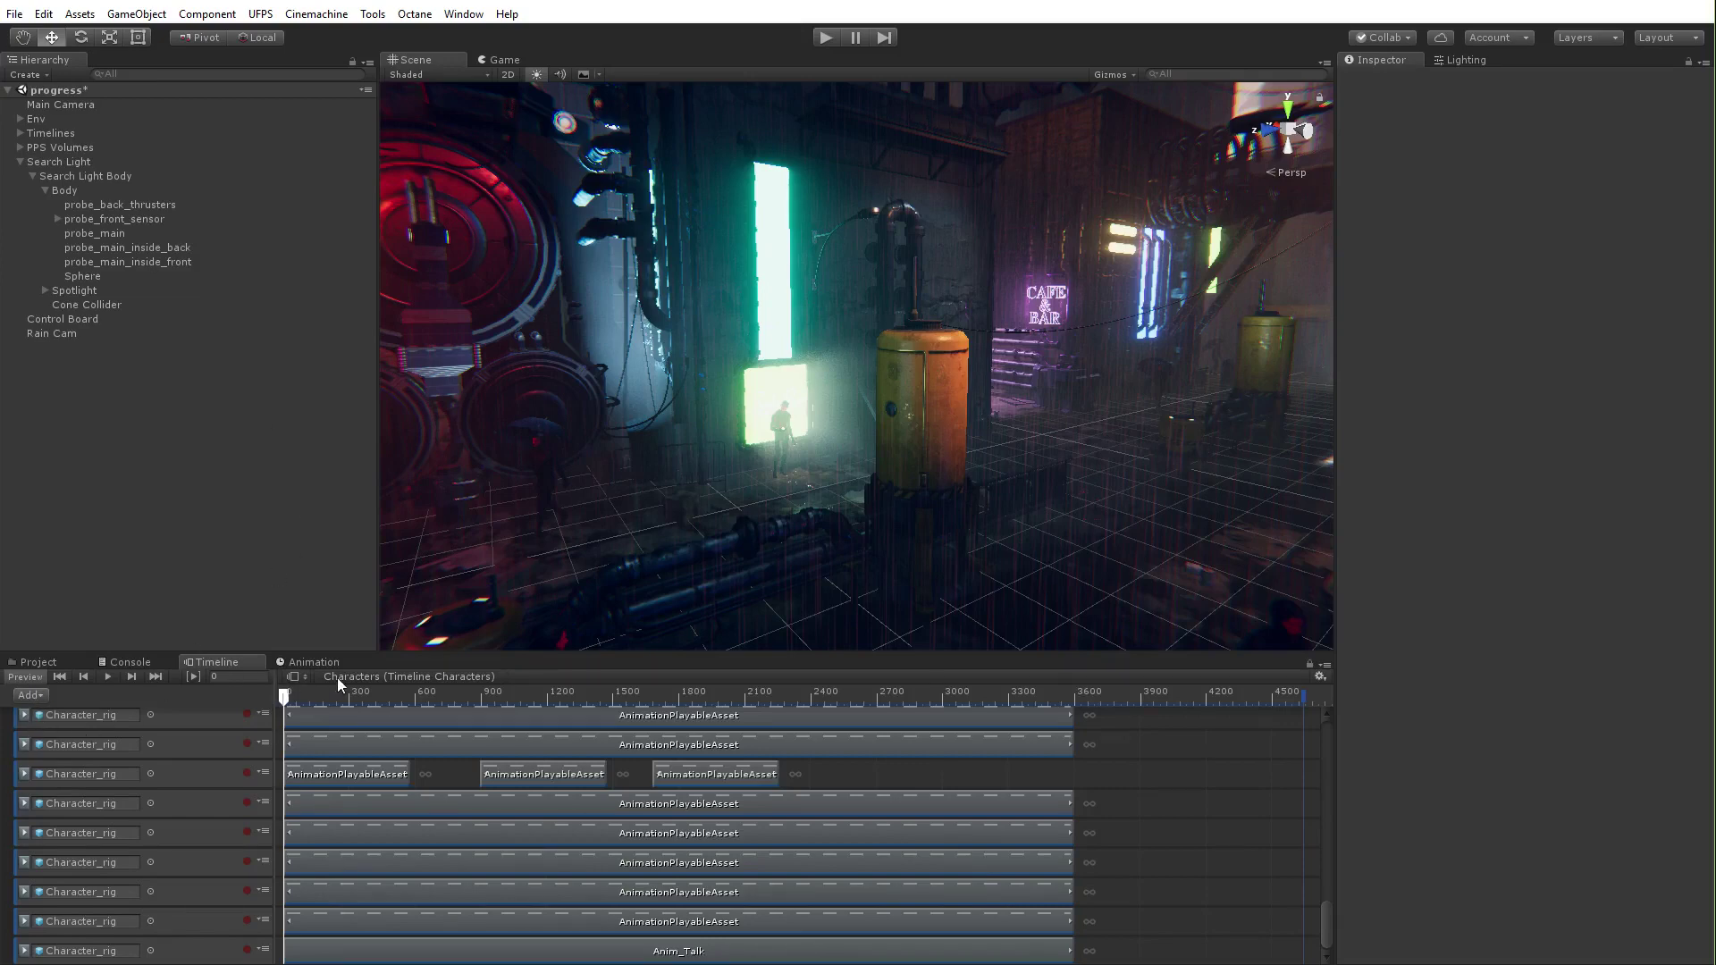
left_click(298, 677)
left_click(343, 710)
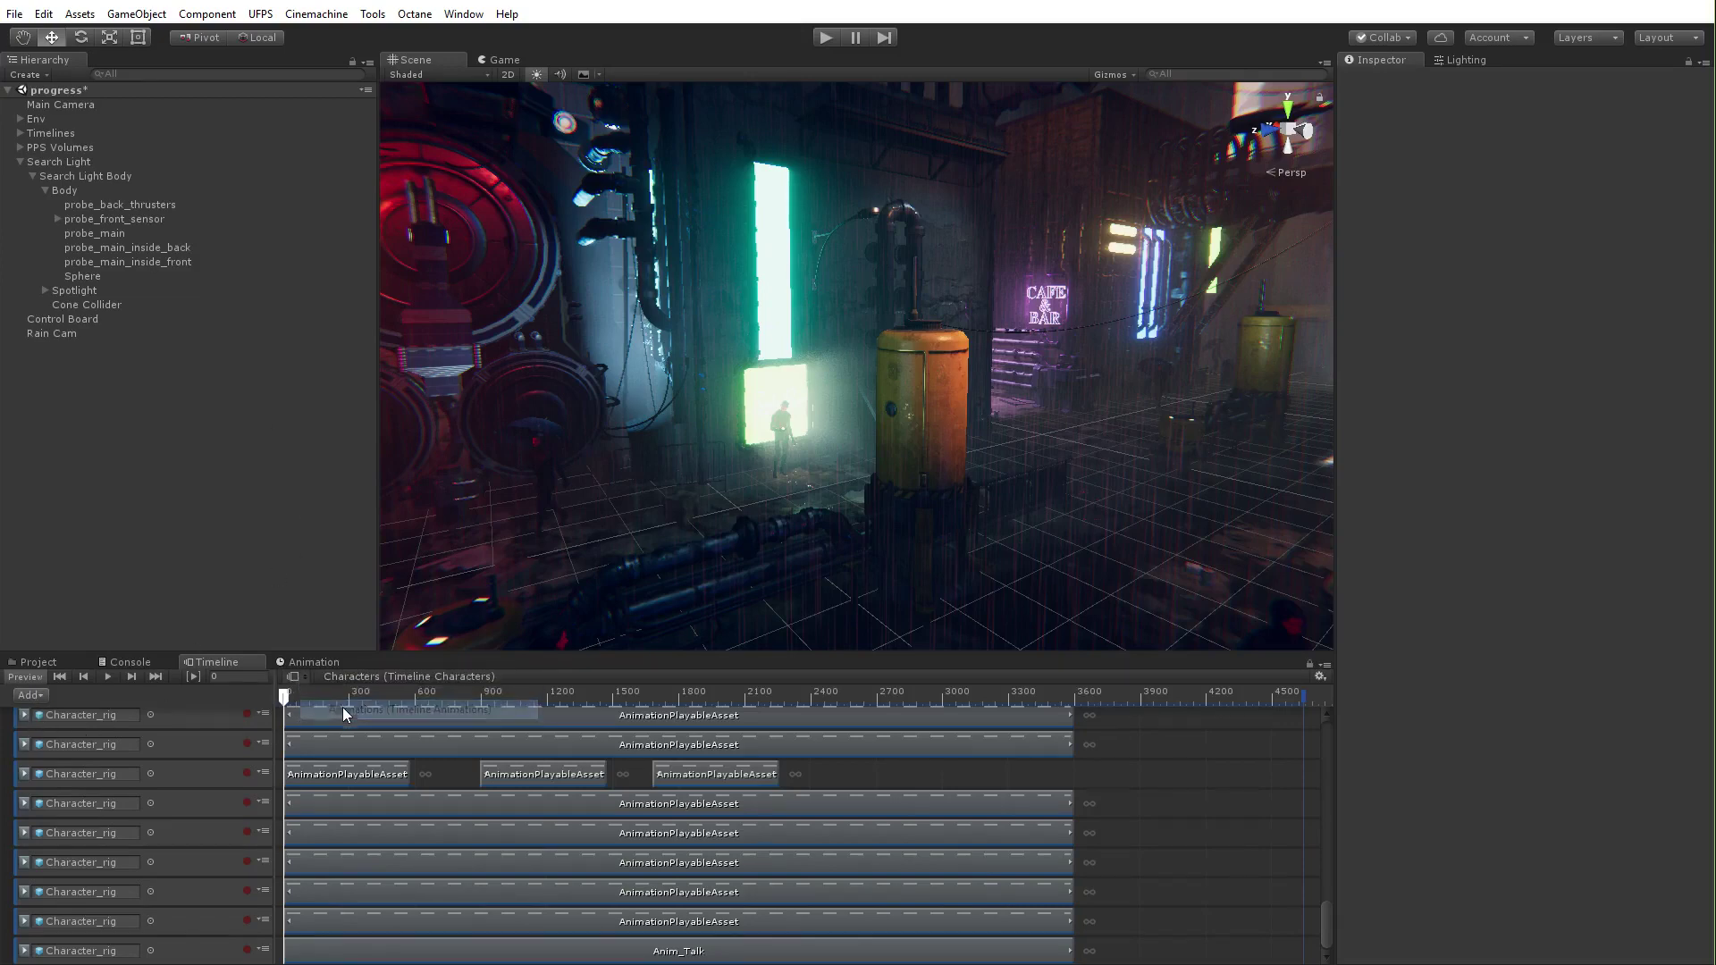
left_click(8, 877)
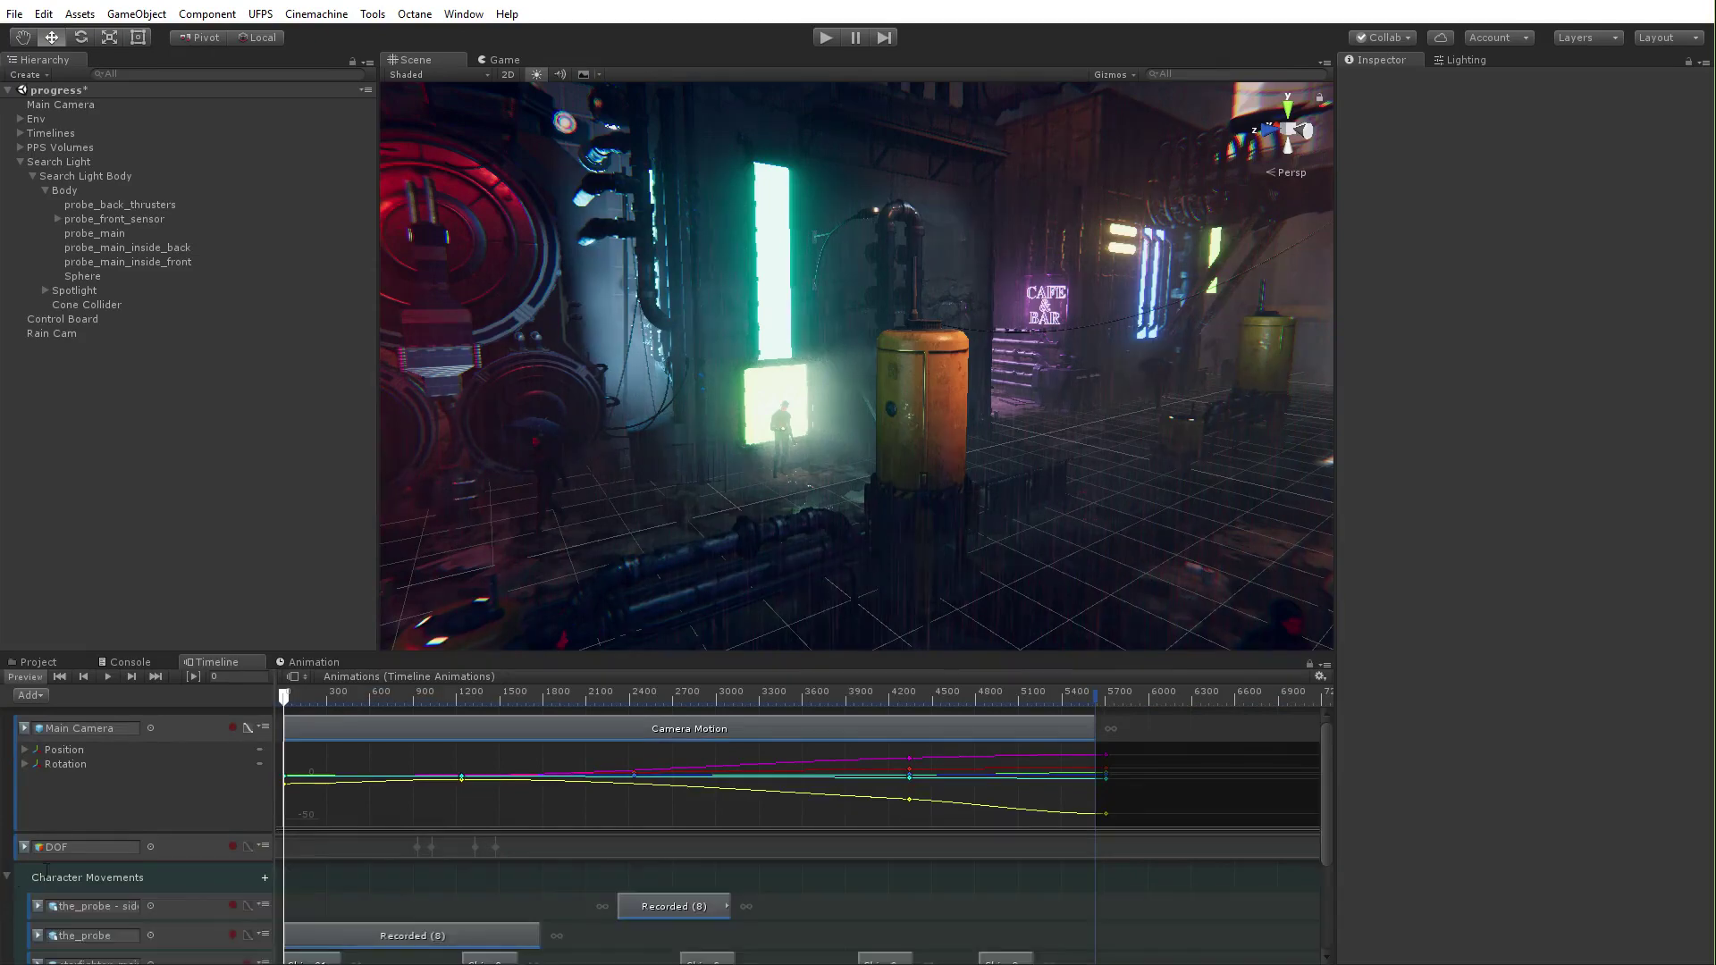
Step: Mute the Search Light Body track in the Character Movements group of the Animations timeline
left_click_drag(1328, 766, 1260, 963)
left_click(188, 919)
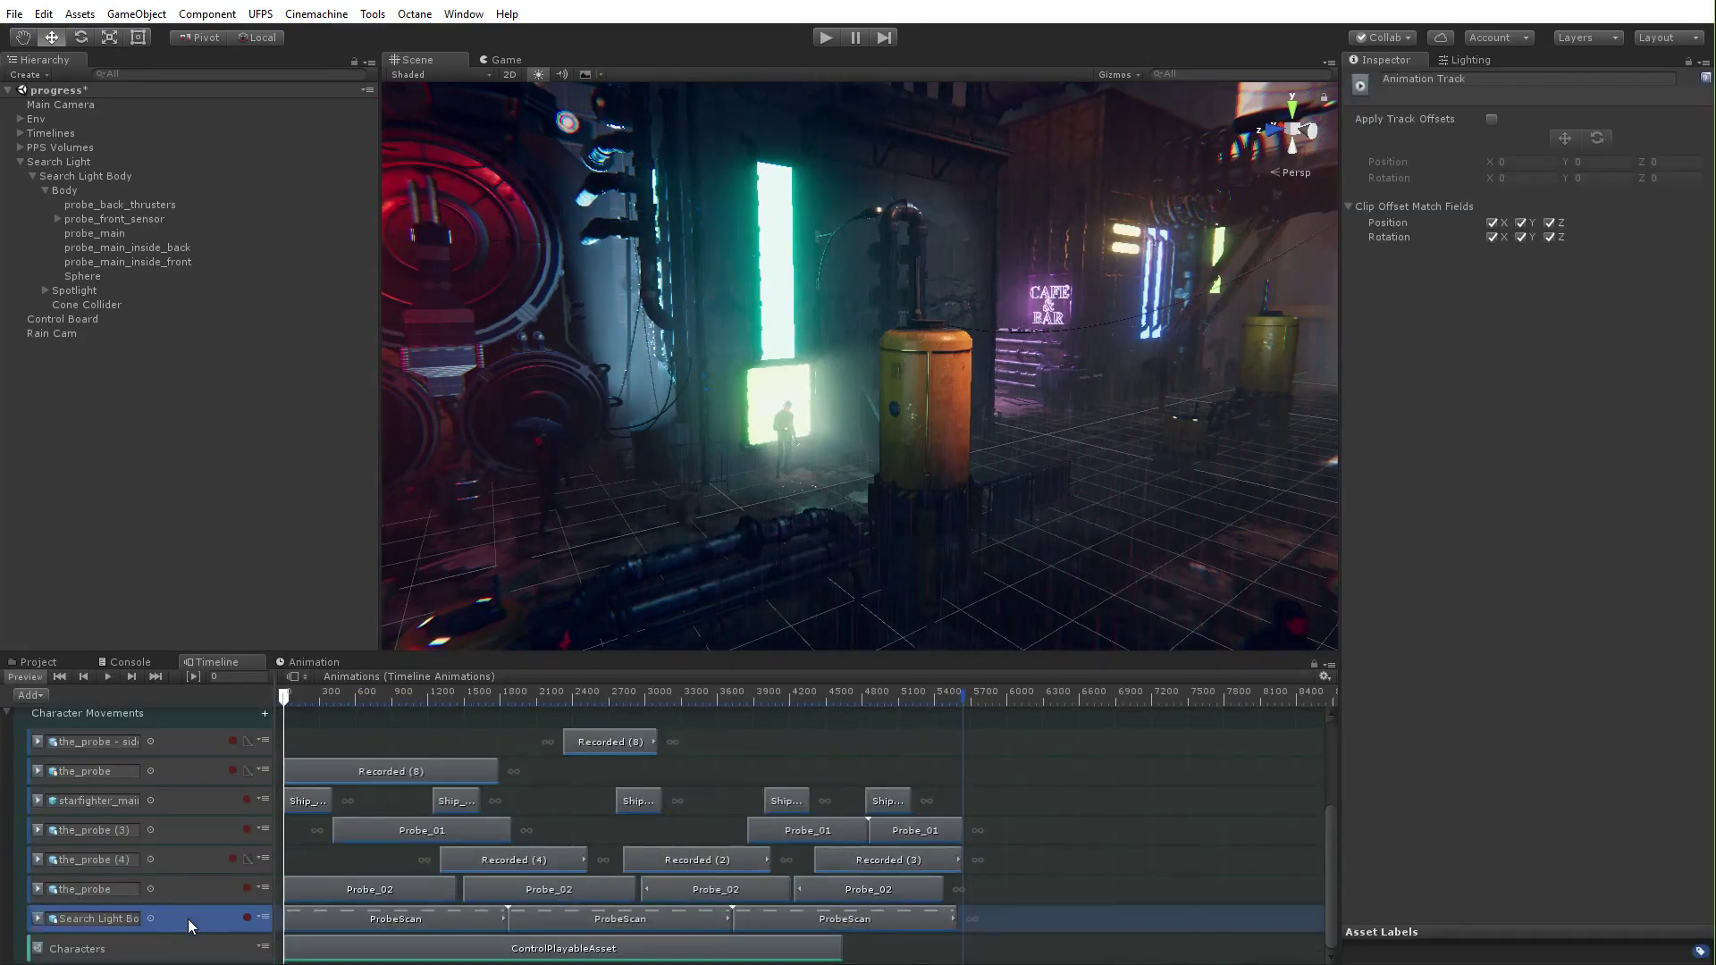
key("m")
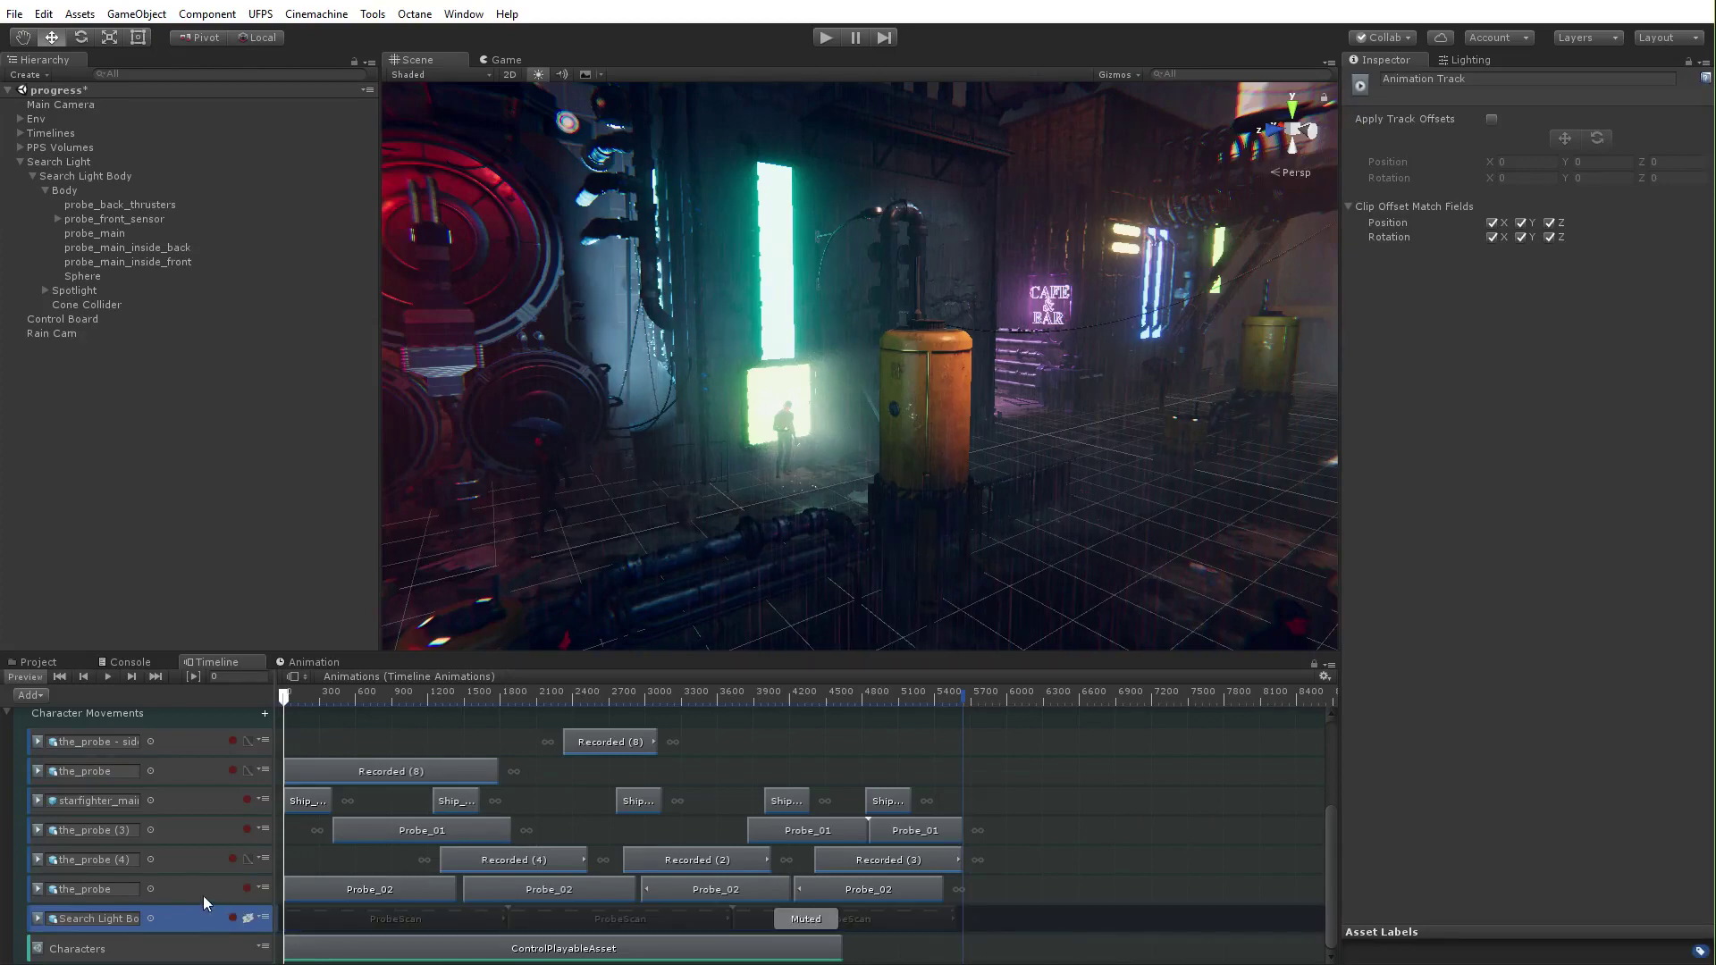
Step: Collapse the Character Movements group, the Main Camera curves and the Search Light object's hierarchy
left_click(7, 714)
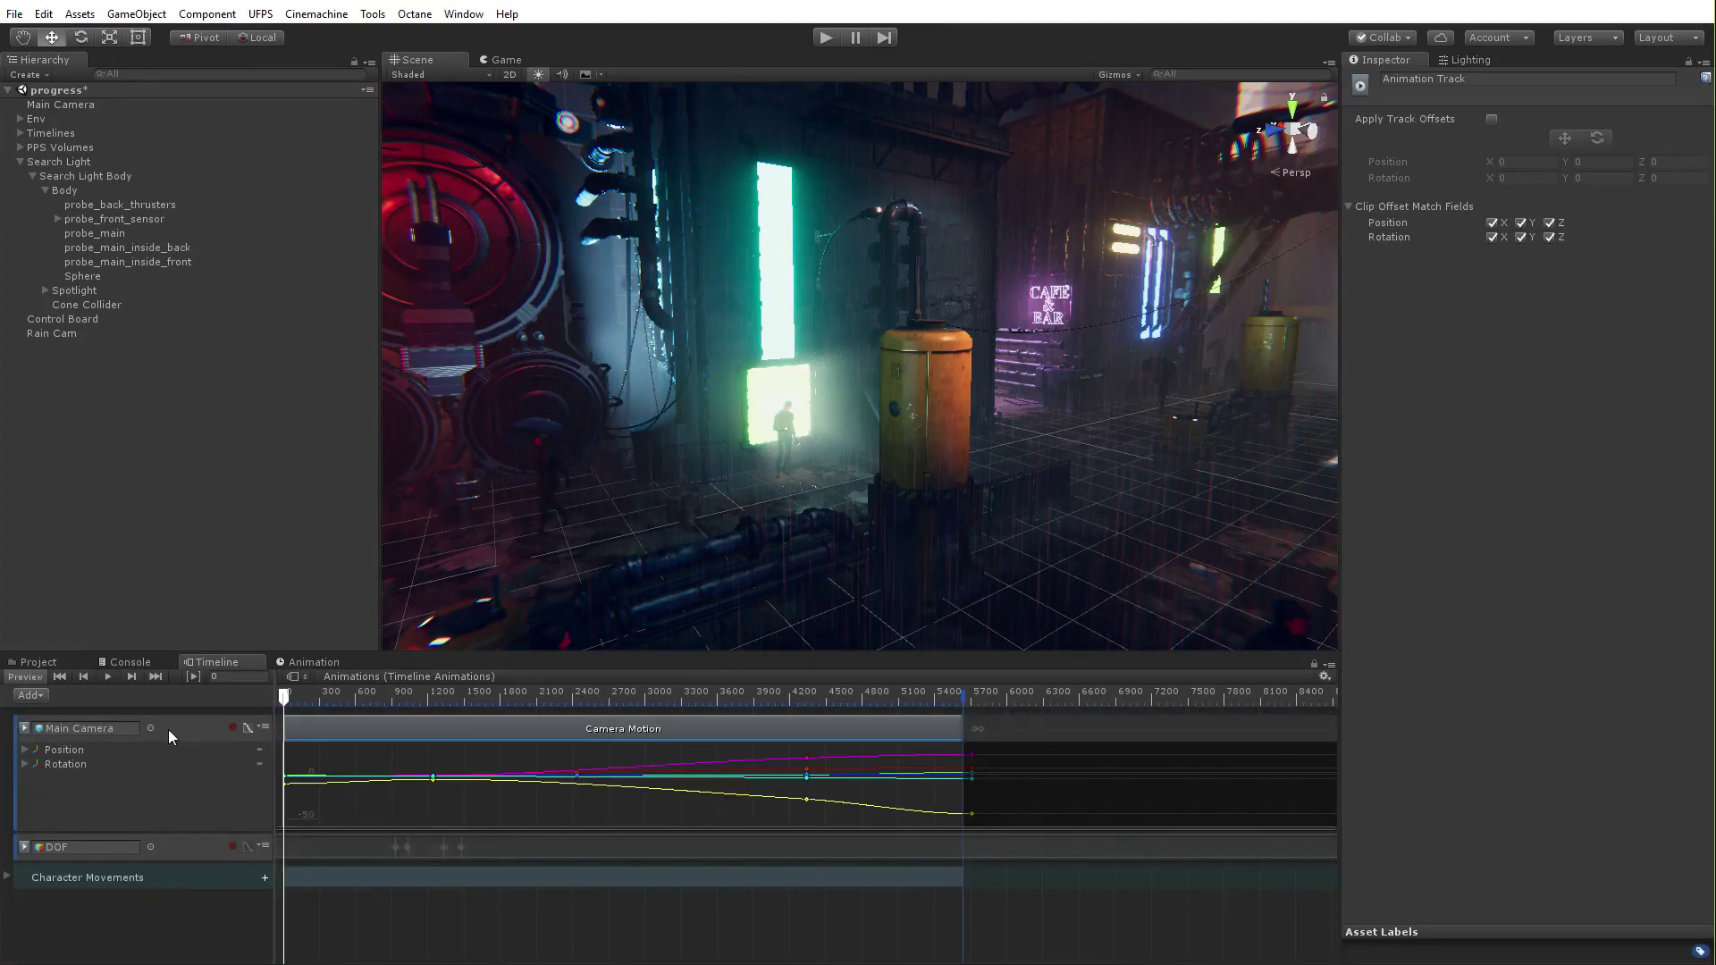
left_click(247, 727)
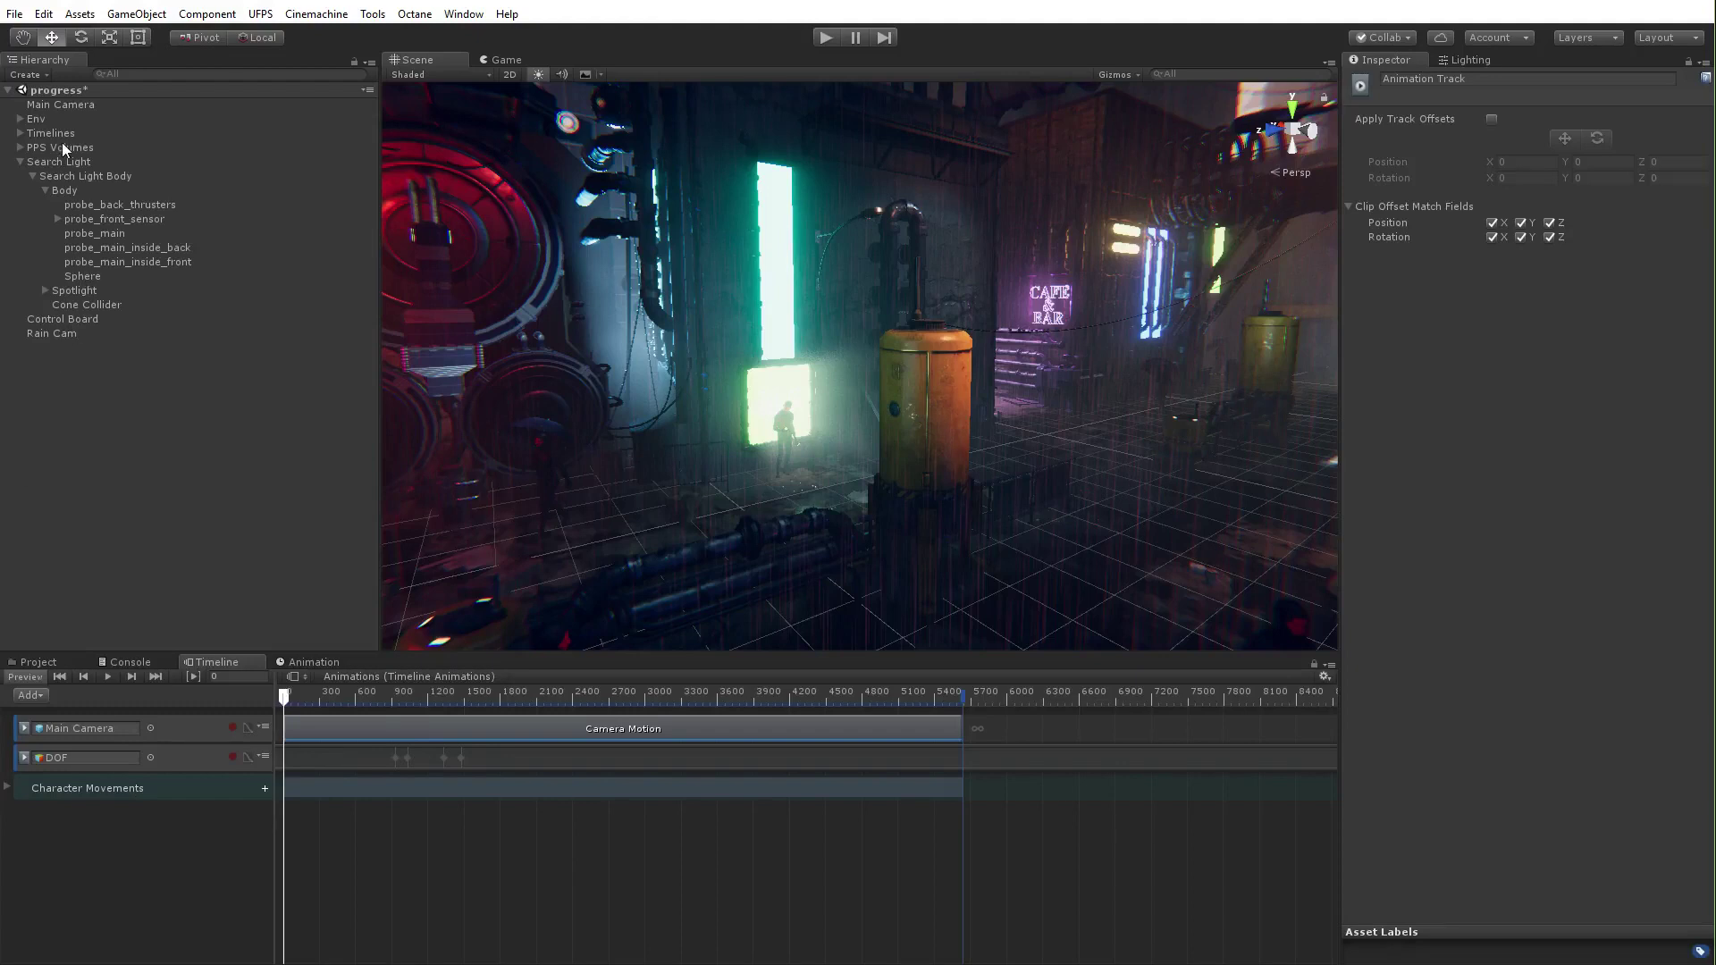
left_click(20, 161)
left_click(43, 162)
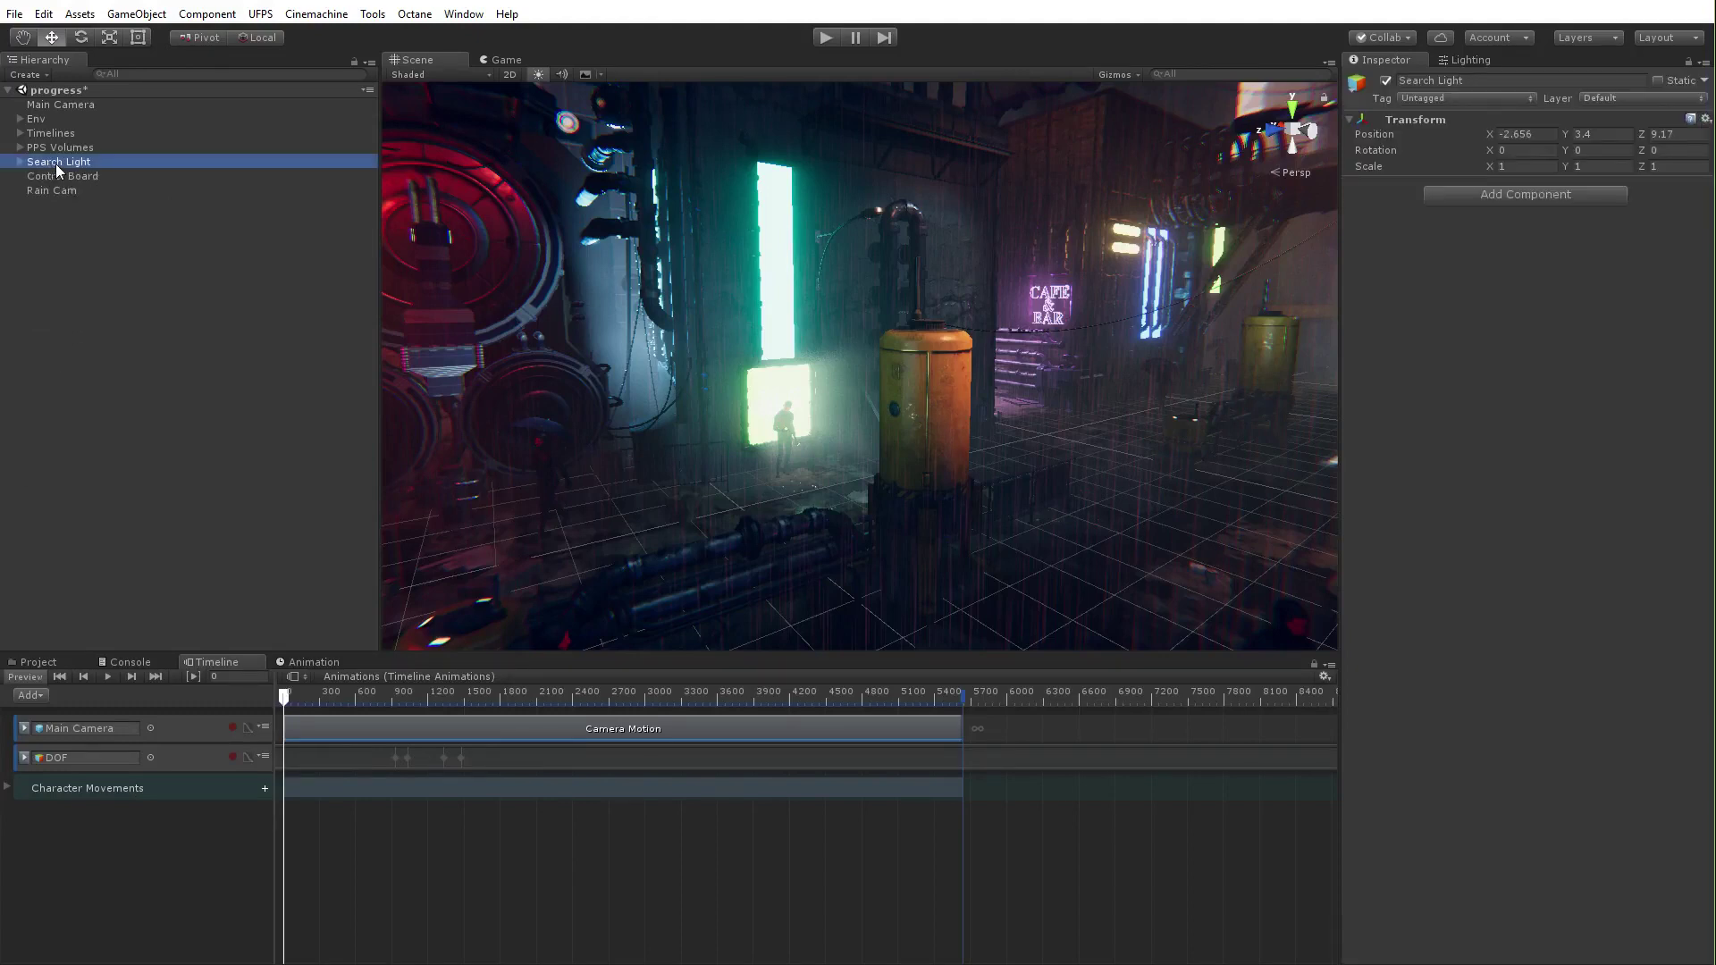
Step: Add a new Animation Track for the Search Light Body object to the Animations timeline
key("Right")
left_click(70, 175)
left_click(31, 175)
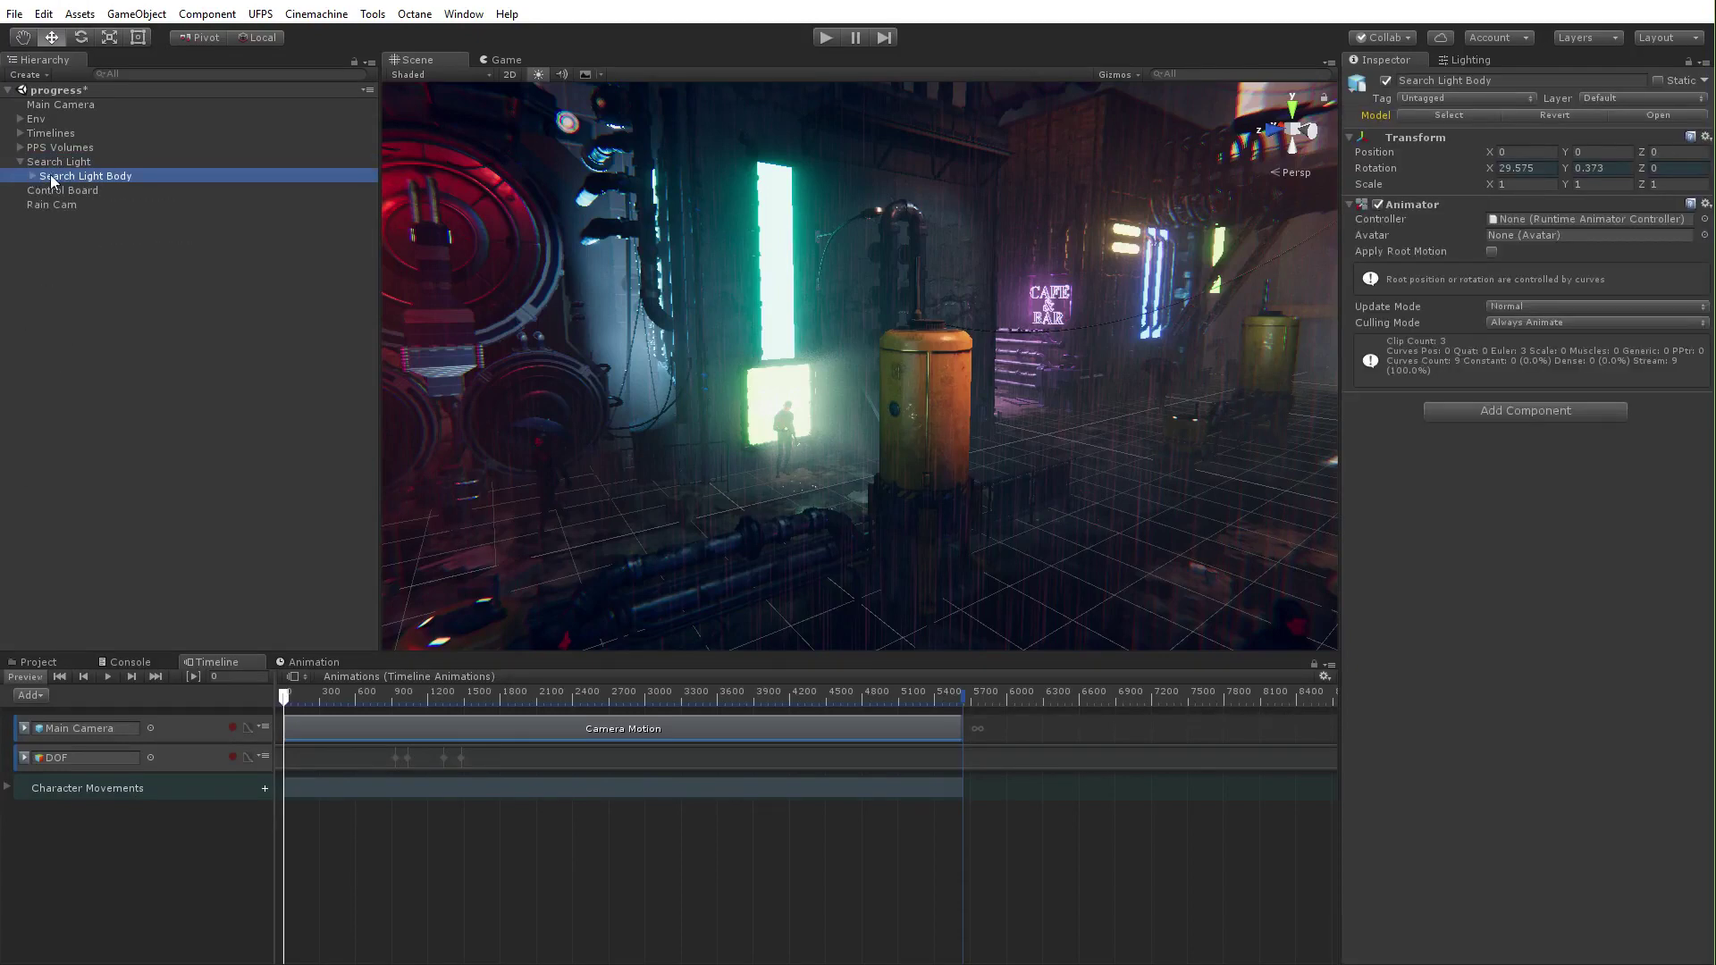
right_click(138, 858)
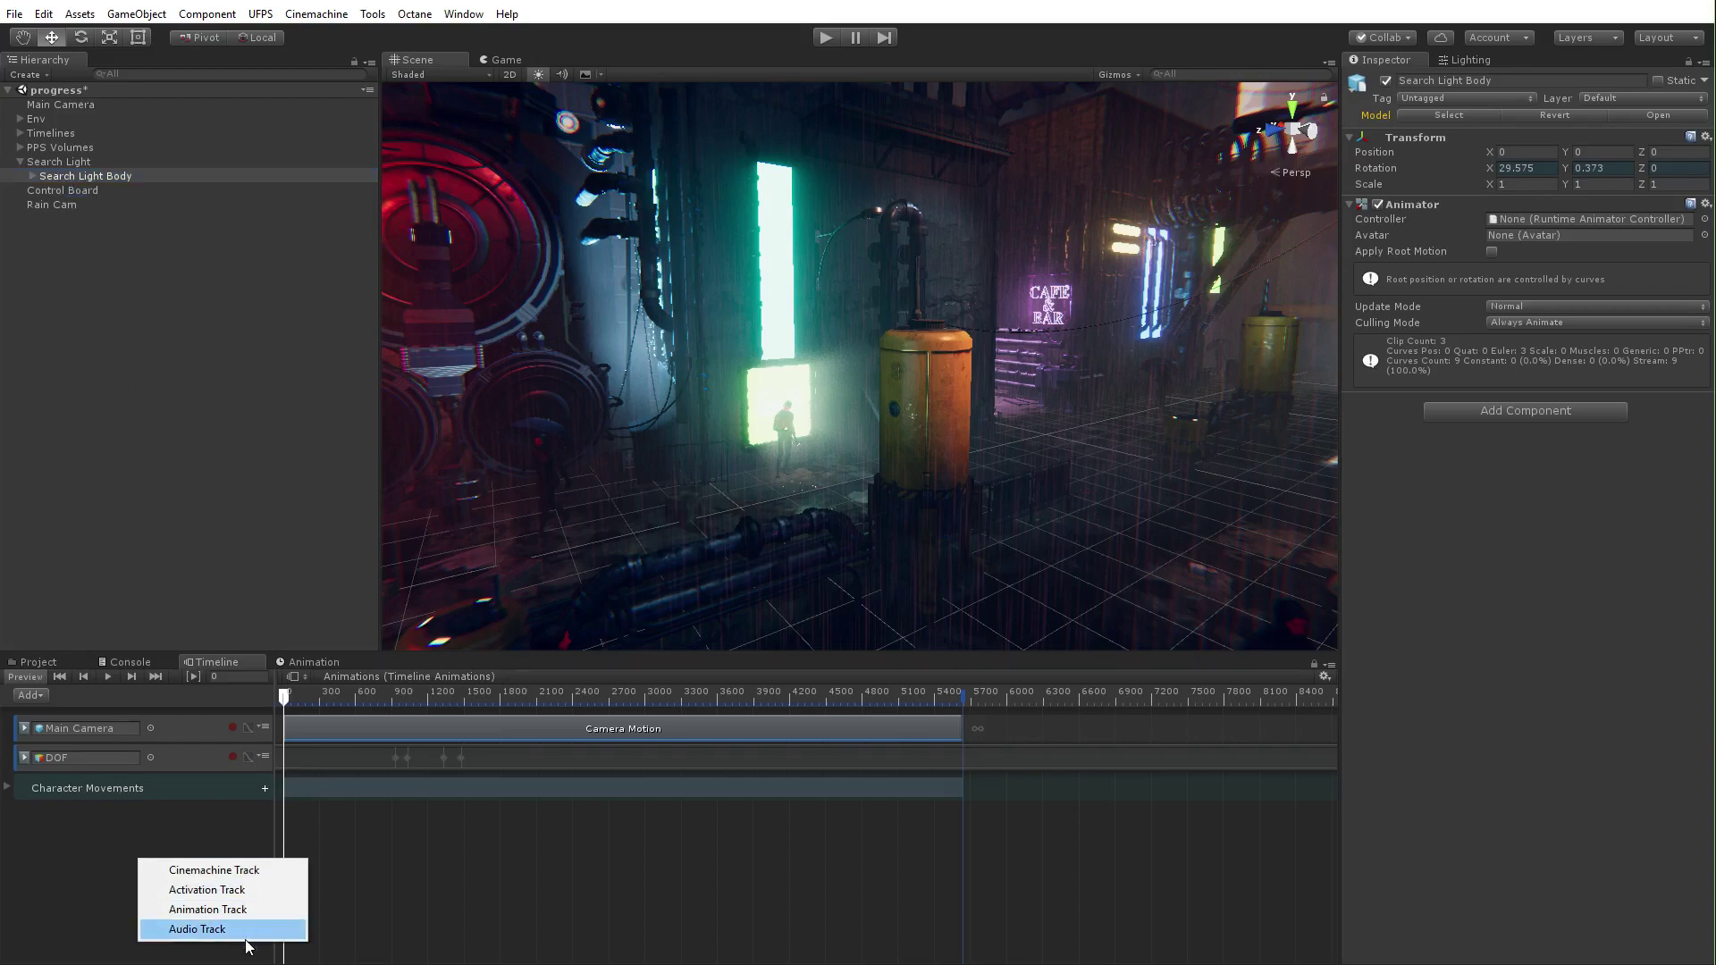
left_click(210, 910)
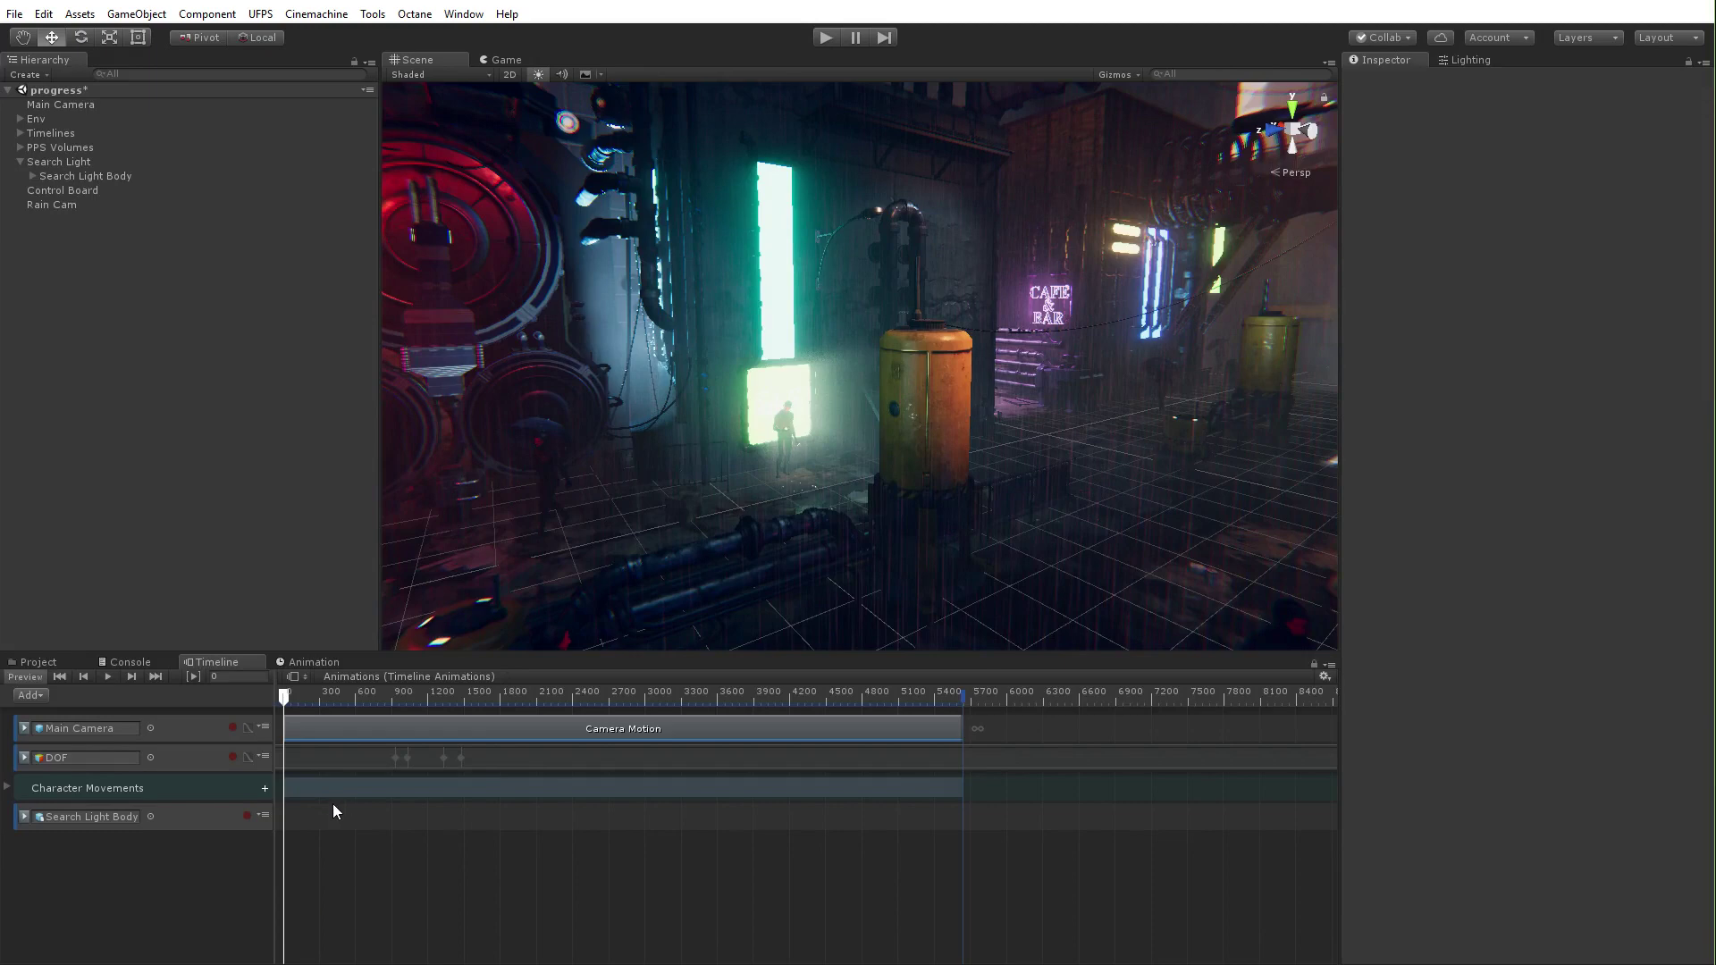
Step: Check which clip the muted Search Light Body track in the Character Movements group uses, and collapse the group again
right_click(320, 820)
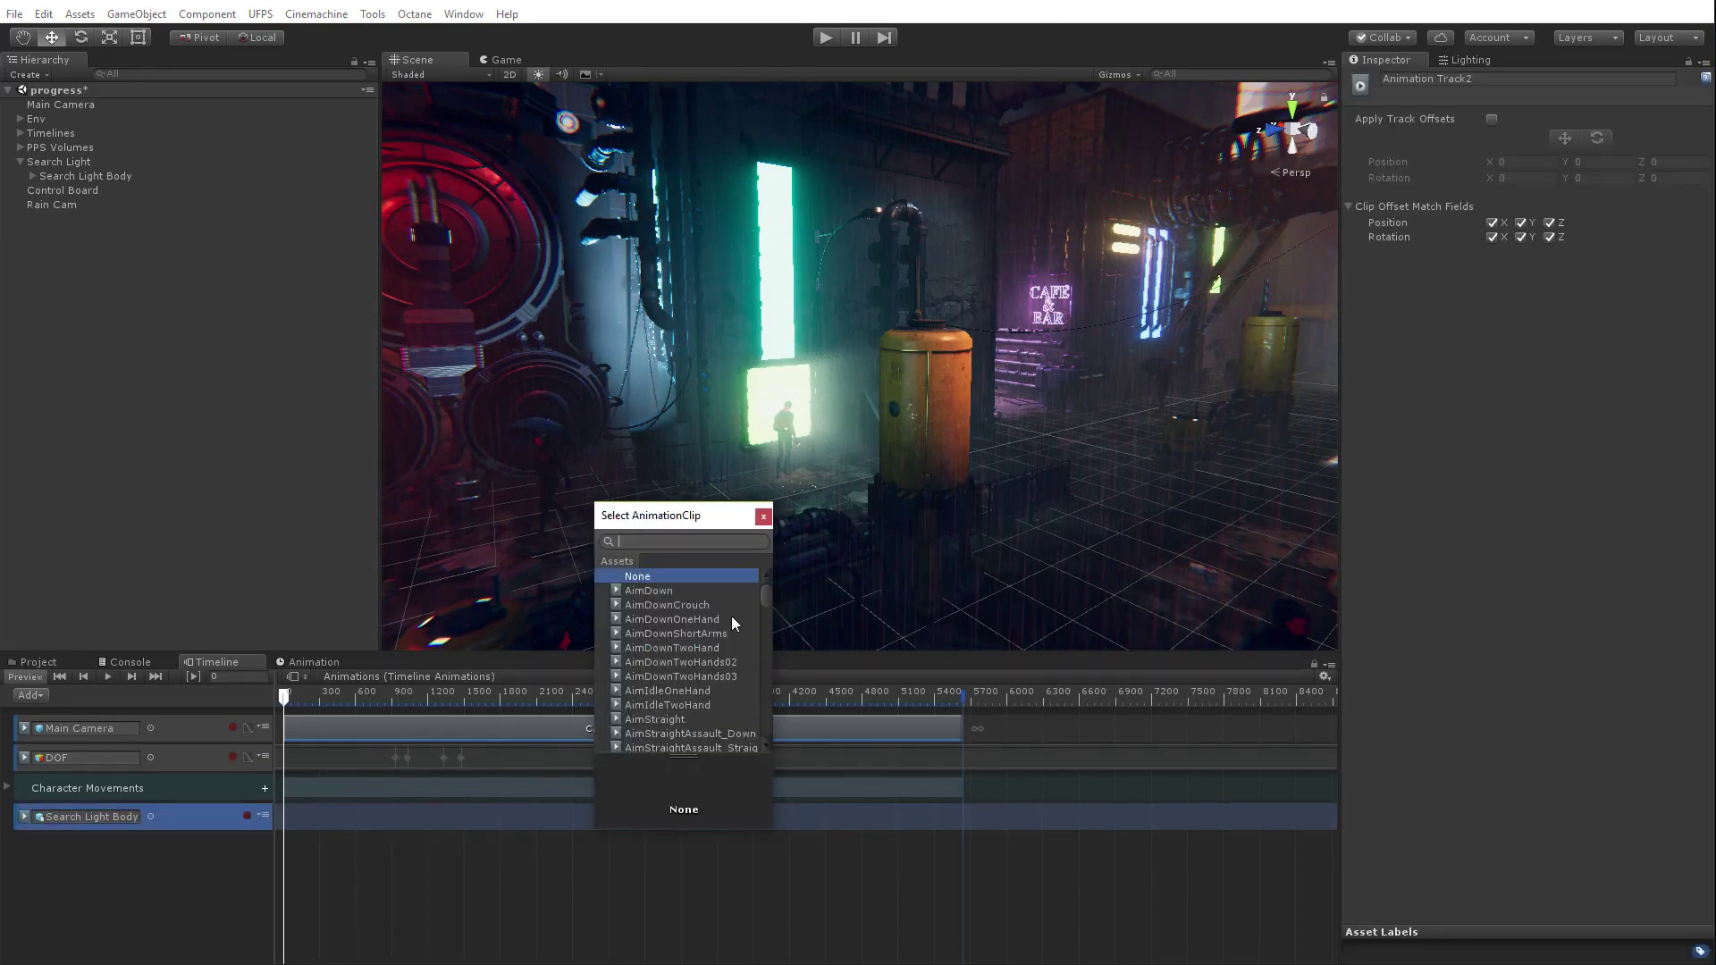
left_click(16, 793)
left_click(8, 787)
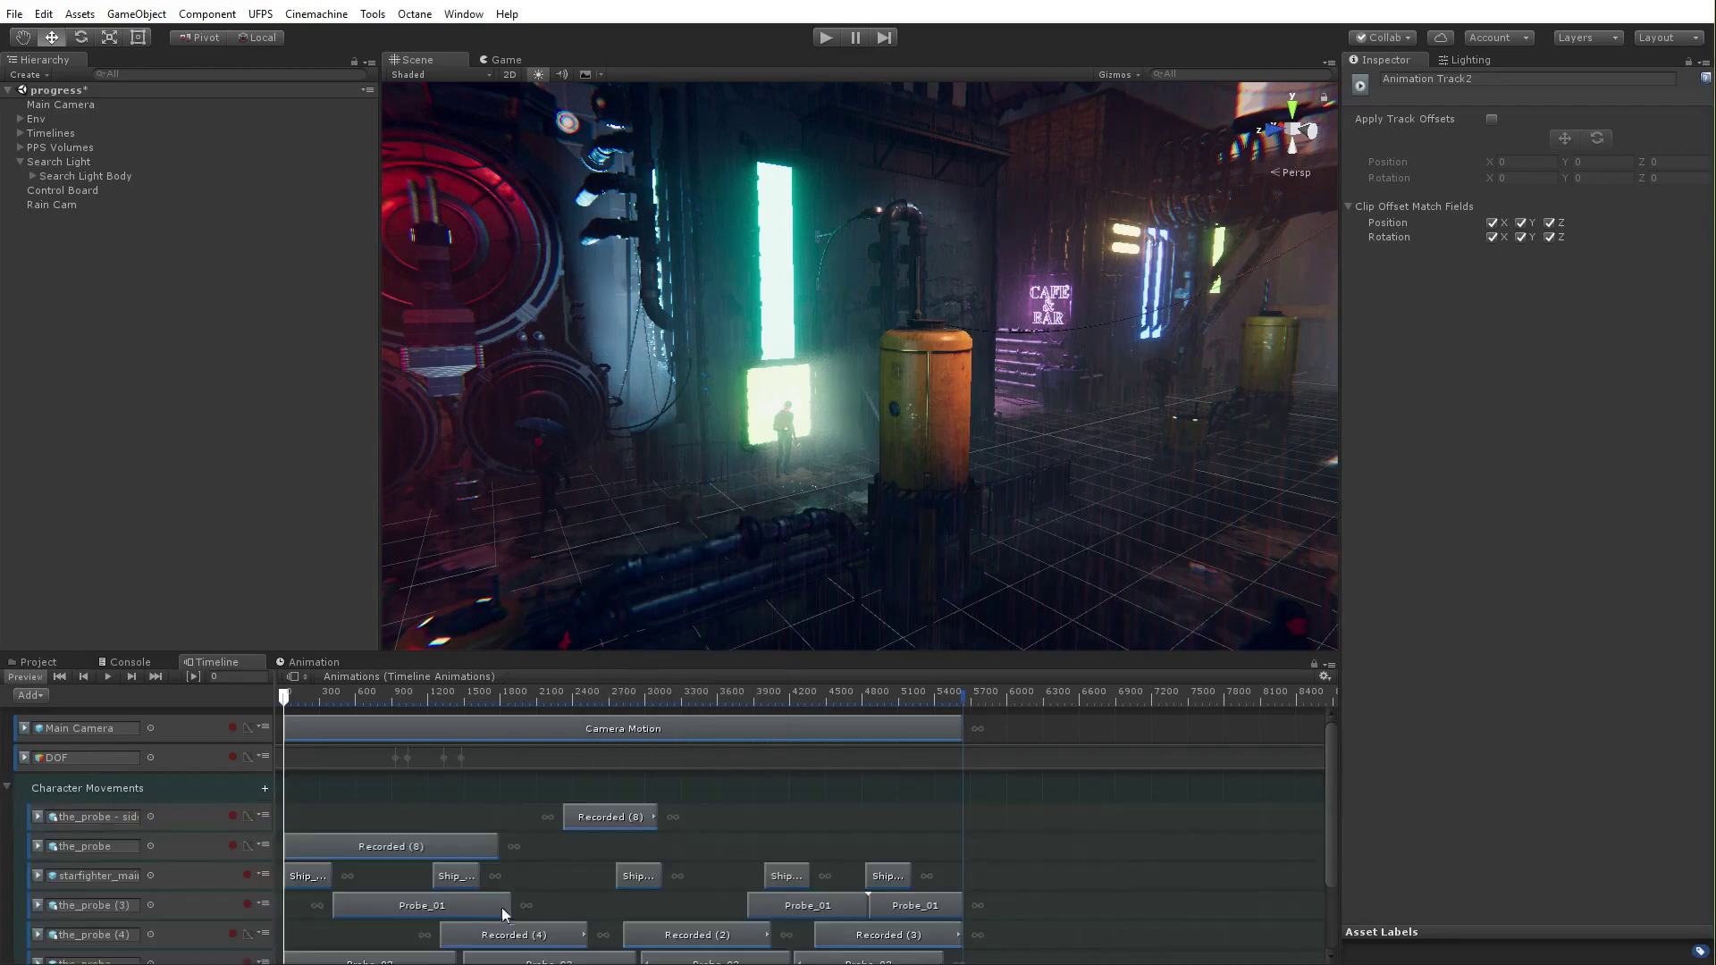
left_click_drag(1334, 776, 1337, 876)
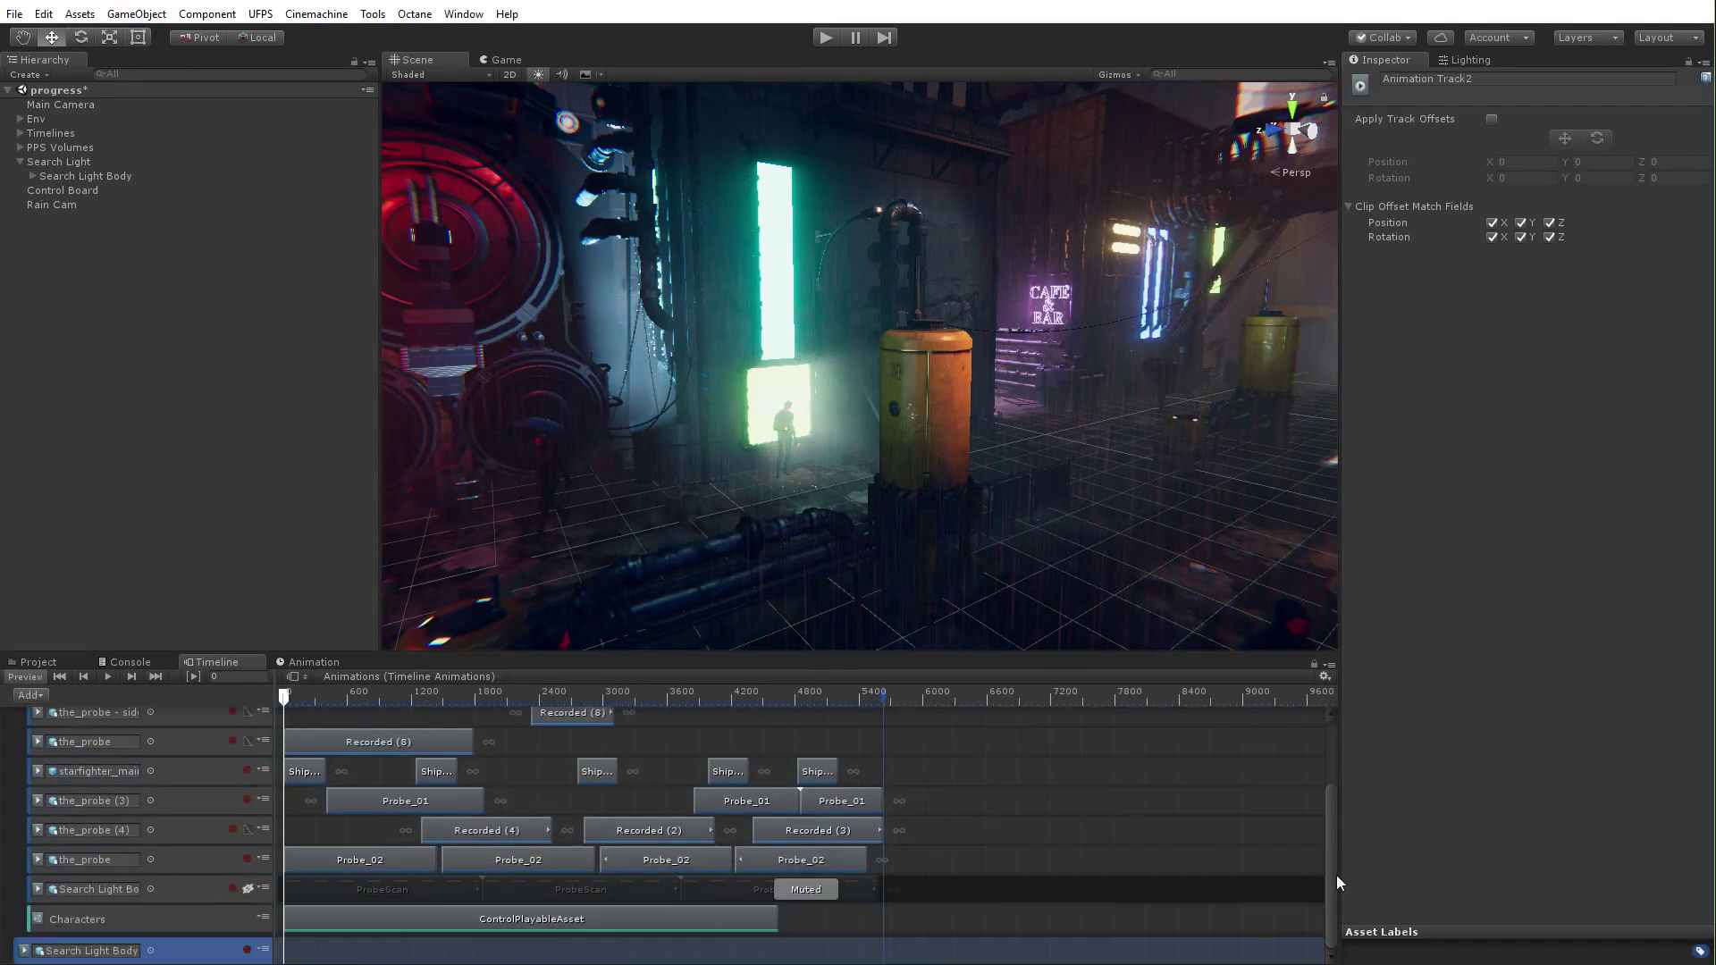
scroll(343, 770, "up", 3)
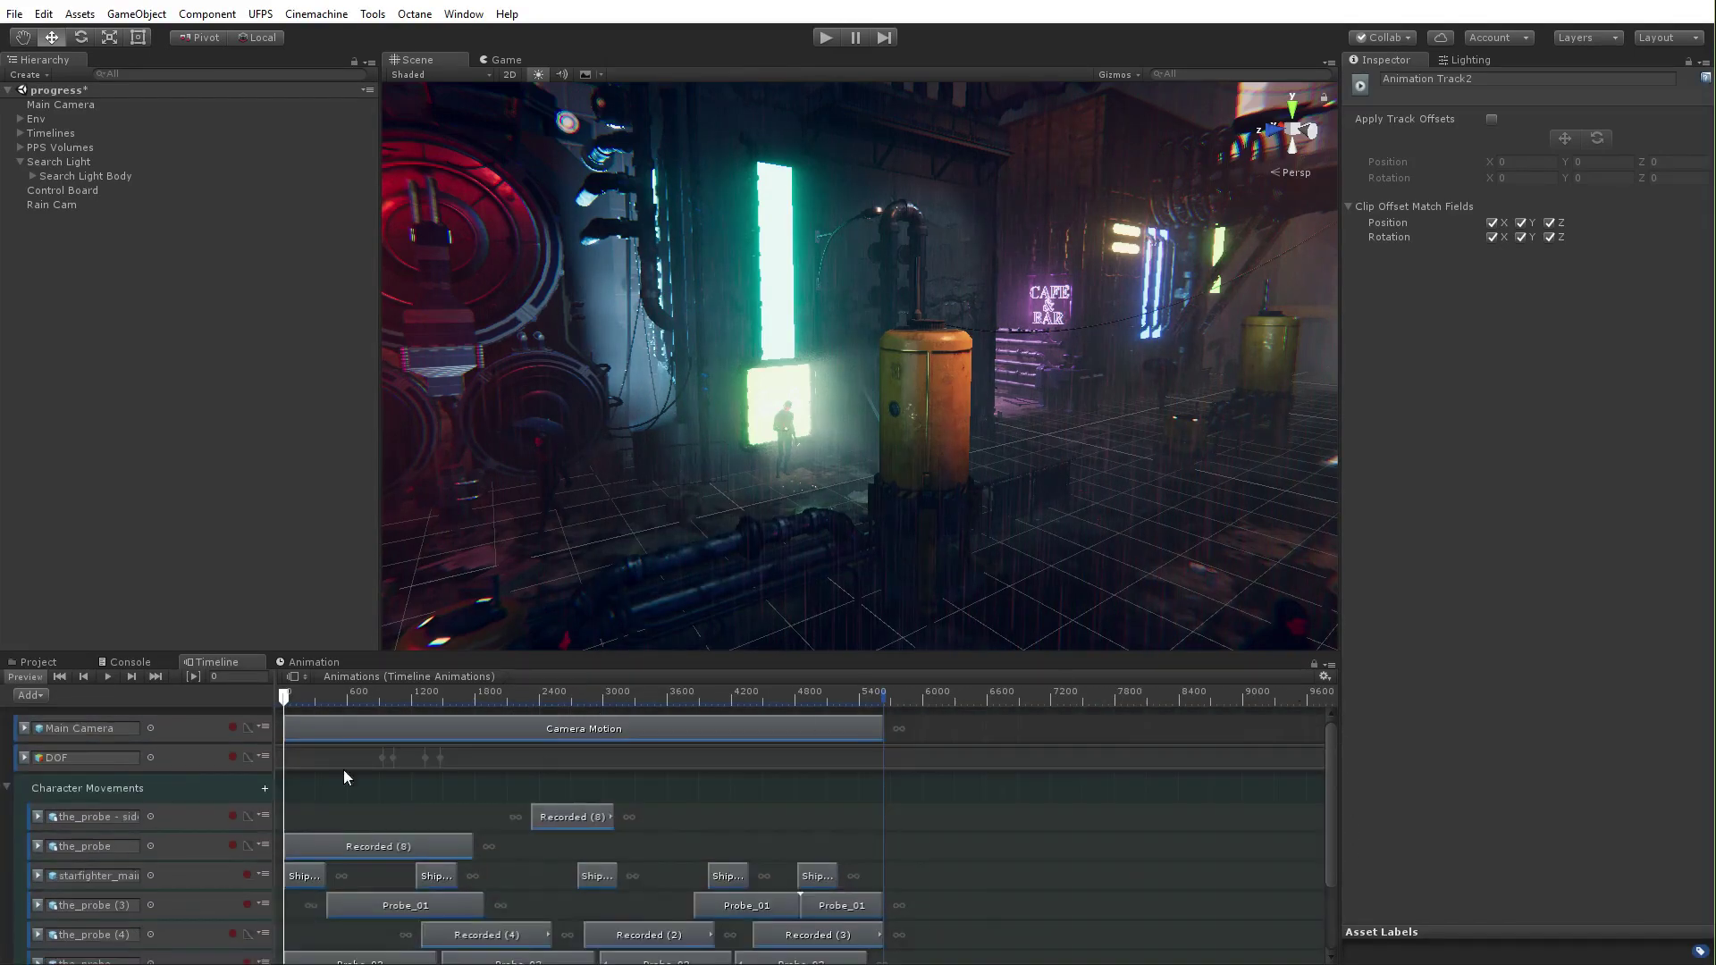
left_click(7, 787)
Step: Search the animation clips for "prob" and add the ProbeScan clip to the new Search Light Body track
right_click(313, 818)
right_click(303, 817)
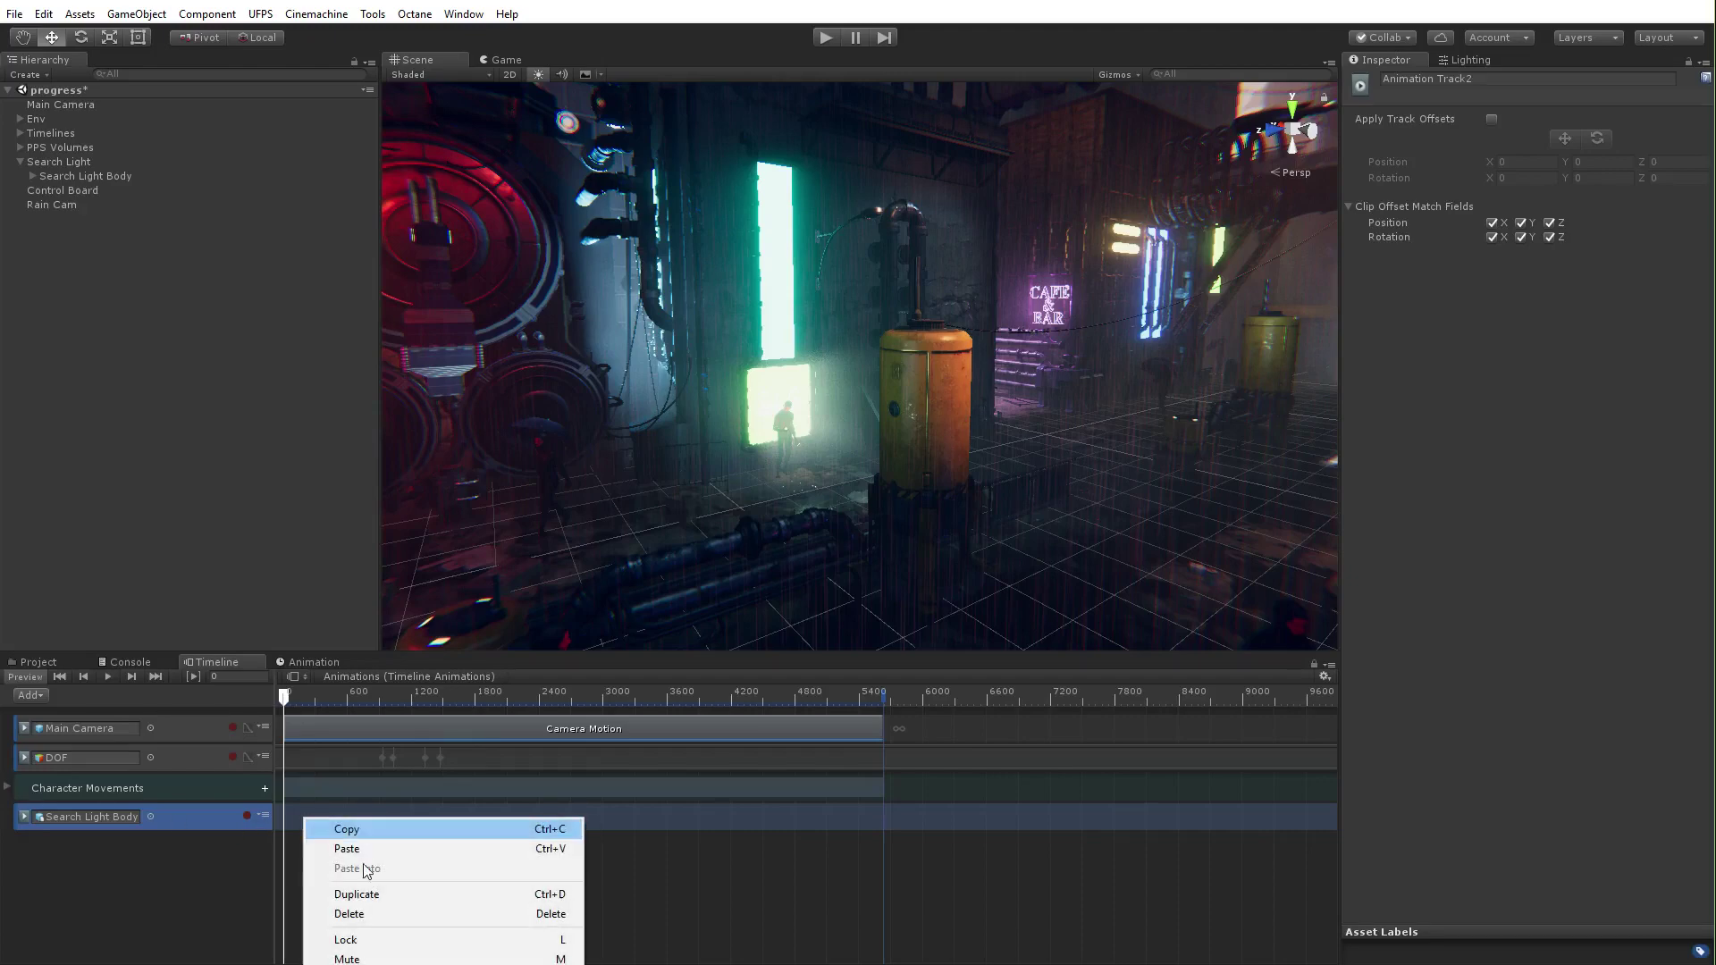
left_click(357, 828)
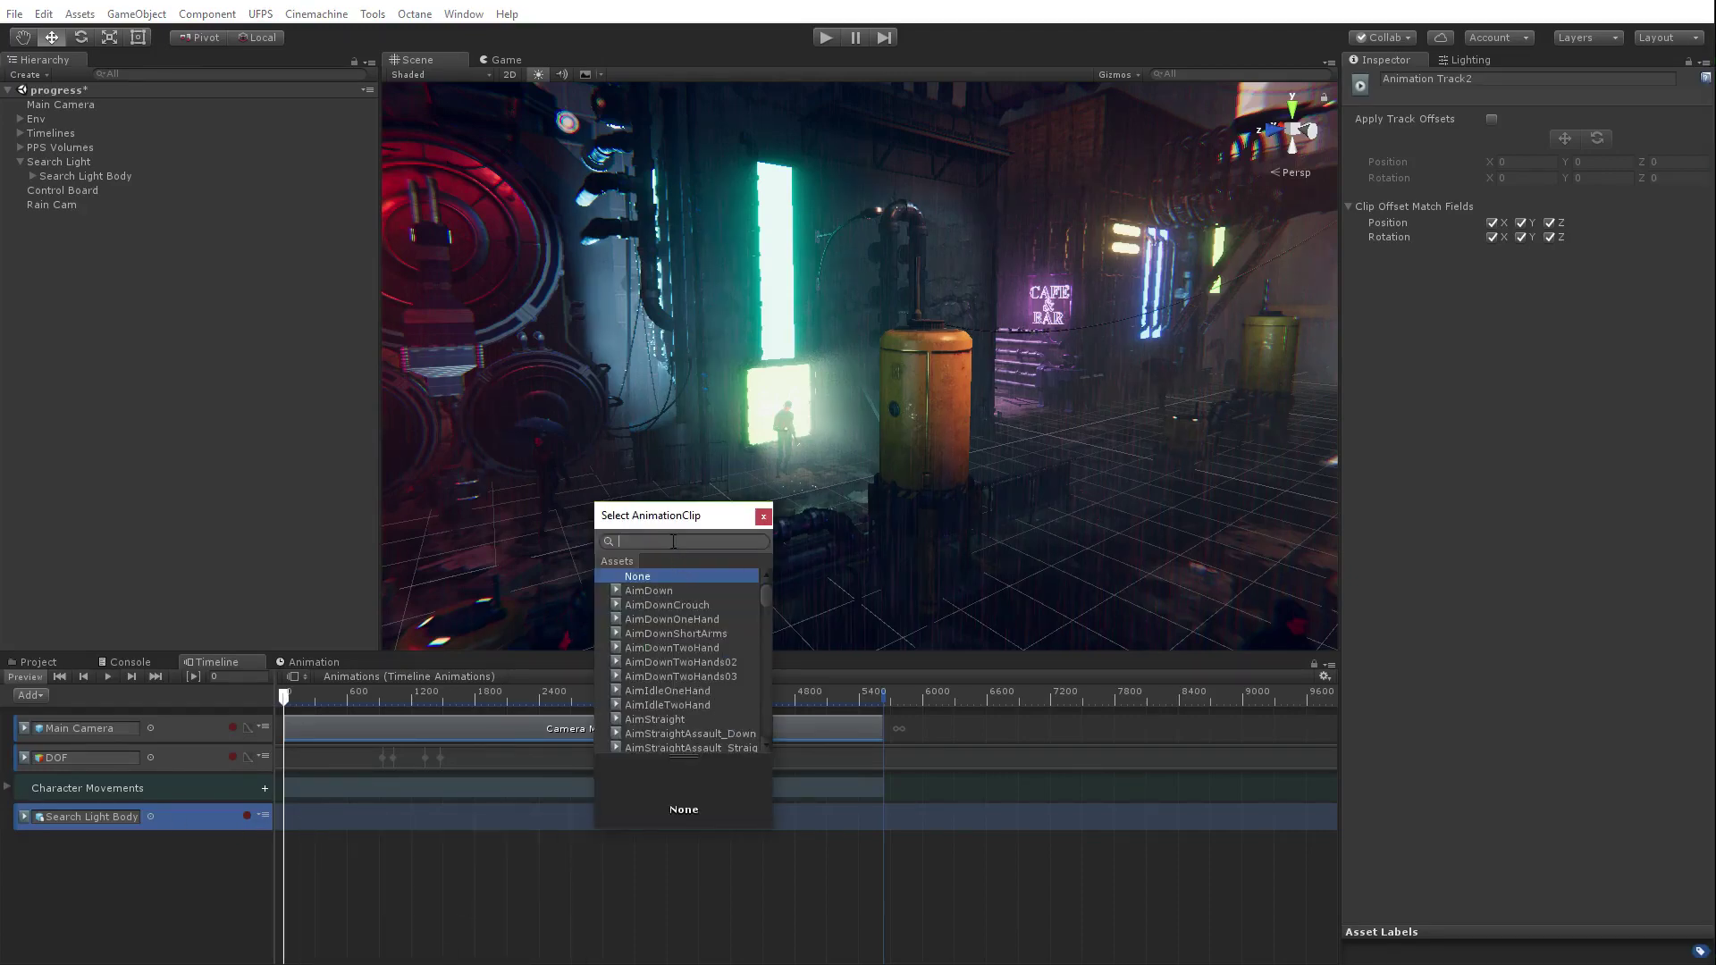
type("prob")
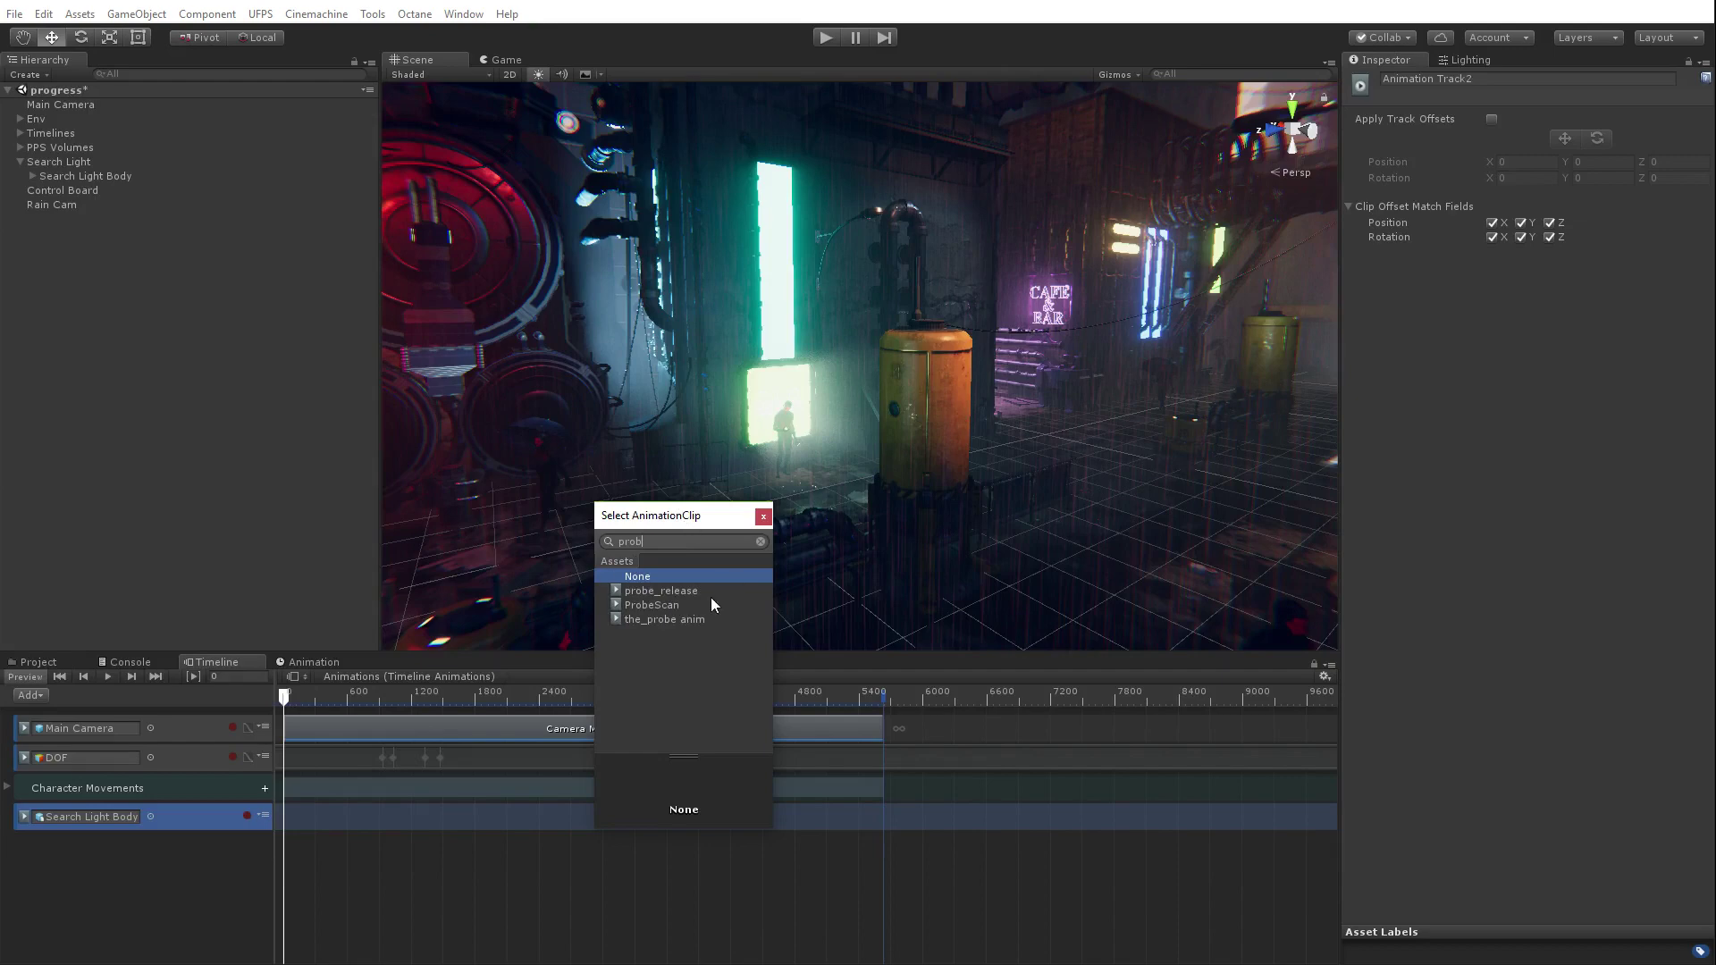
double_click(659, 604)
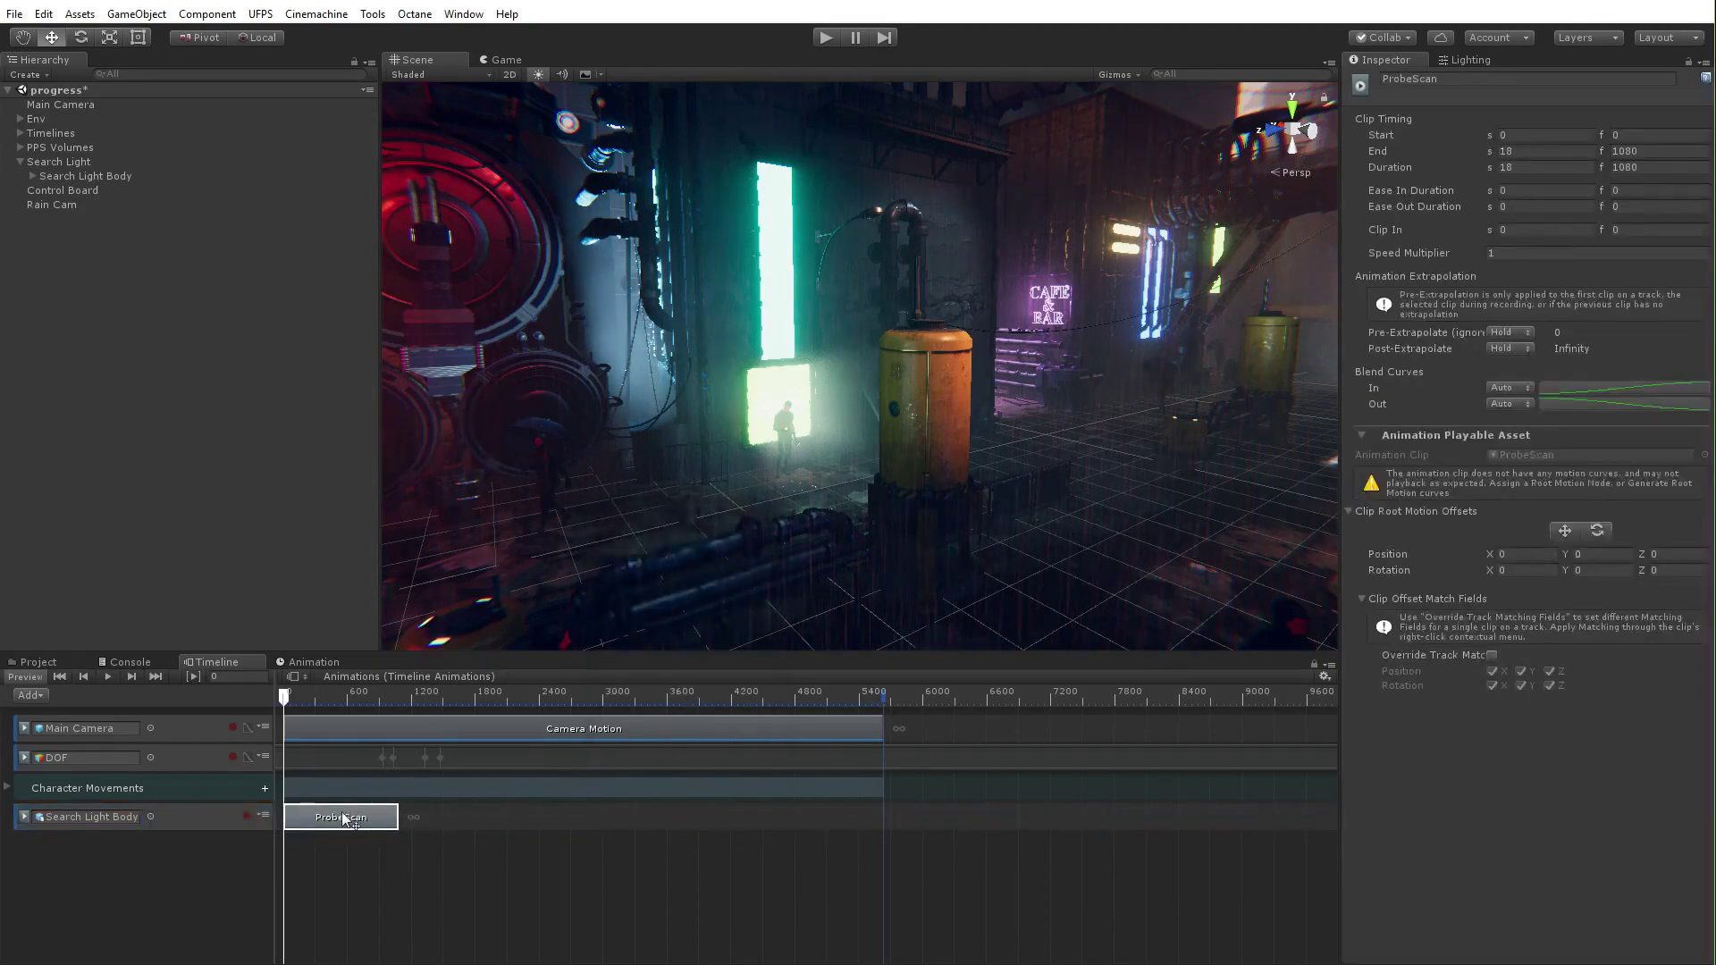
Step: Preview the searchlight's motion from the street view and extend the ProbeScan clip to frame 4927
left_click_drag(858, 411, 1188, 505, "alt")
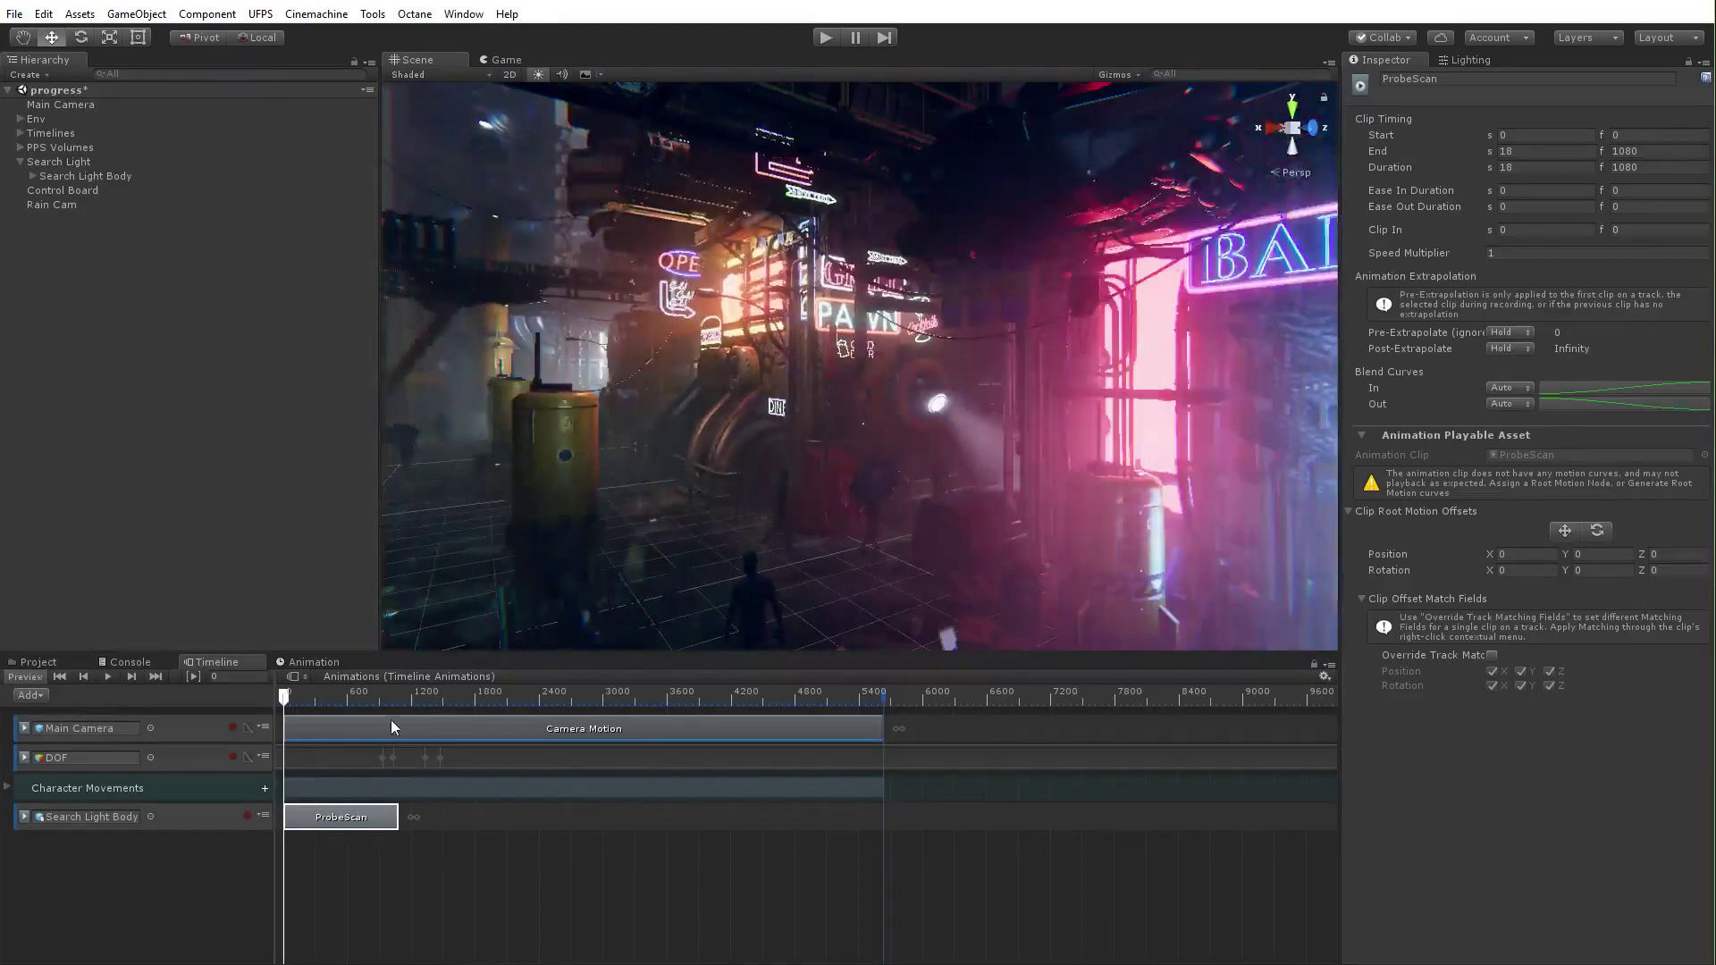
left_click_drag(287, 697, 332, 693)
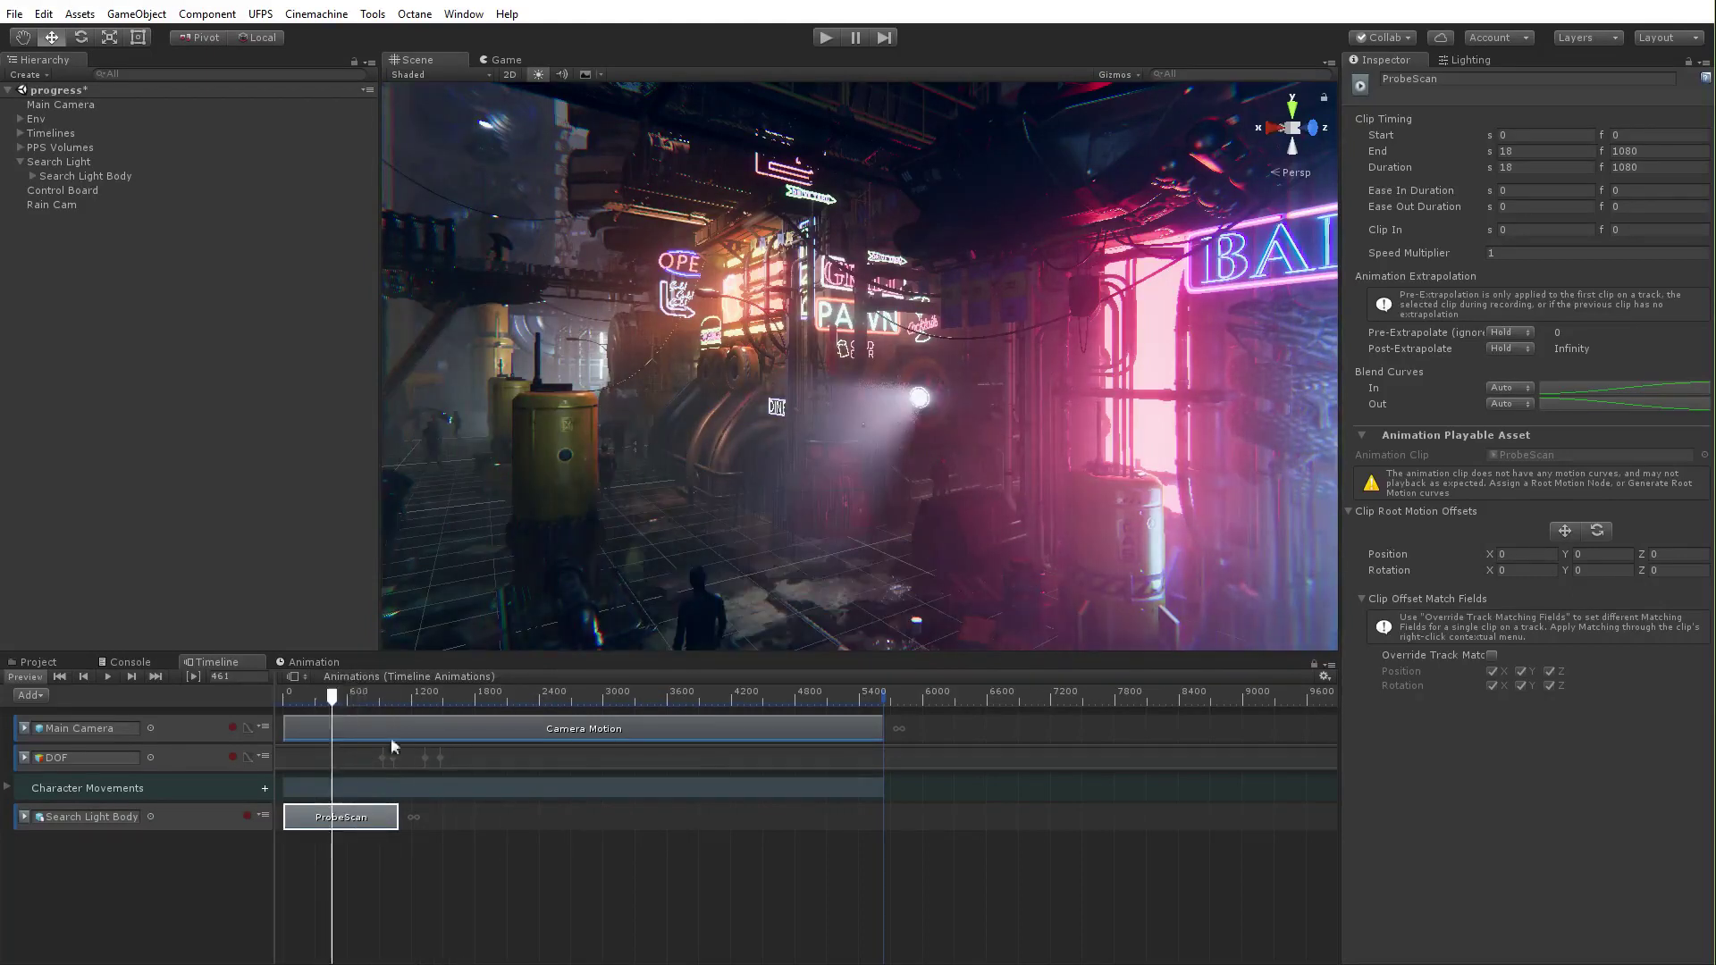
left_click_drag(398, 817, 804, 801)
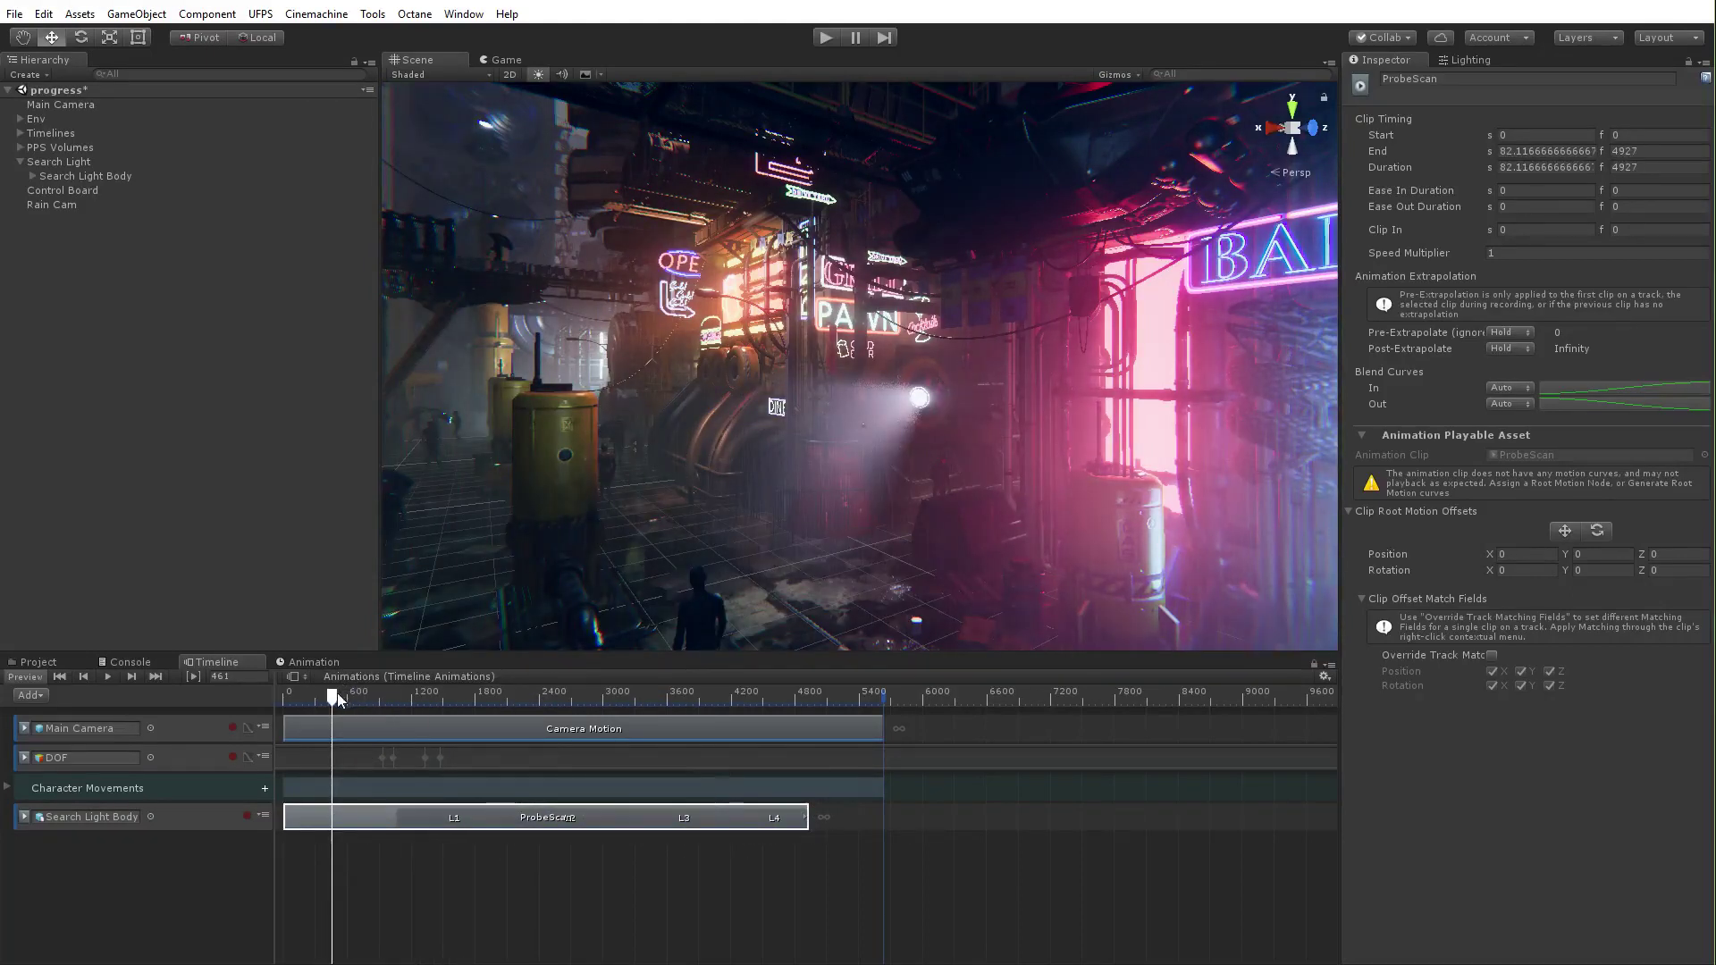
mouse_move(338, 697)
left_mouse_down()
mouse_move(798, 715)
mouse_move(317, 710)
left_mouse_up()
Step: Shorten the ProbeScan clip to end at frame 476 and scrub the playhead from the start to frame 226
left_click_drag(807, 815, 333, 809)
left_click(286, 699)
mouse_move(286, 700)
left_mouse_down()
mouse_move(613, 702)
mouse_move(308, 706)
left_mouse_up()
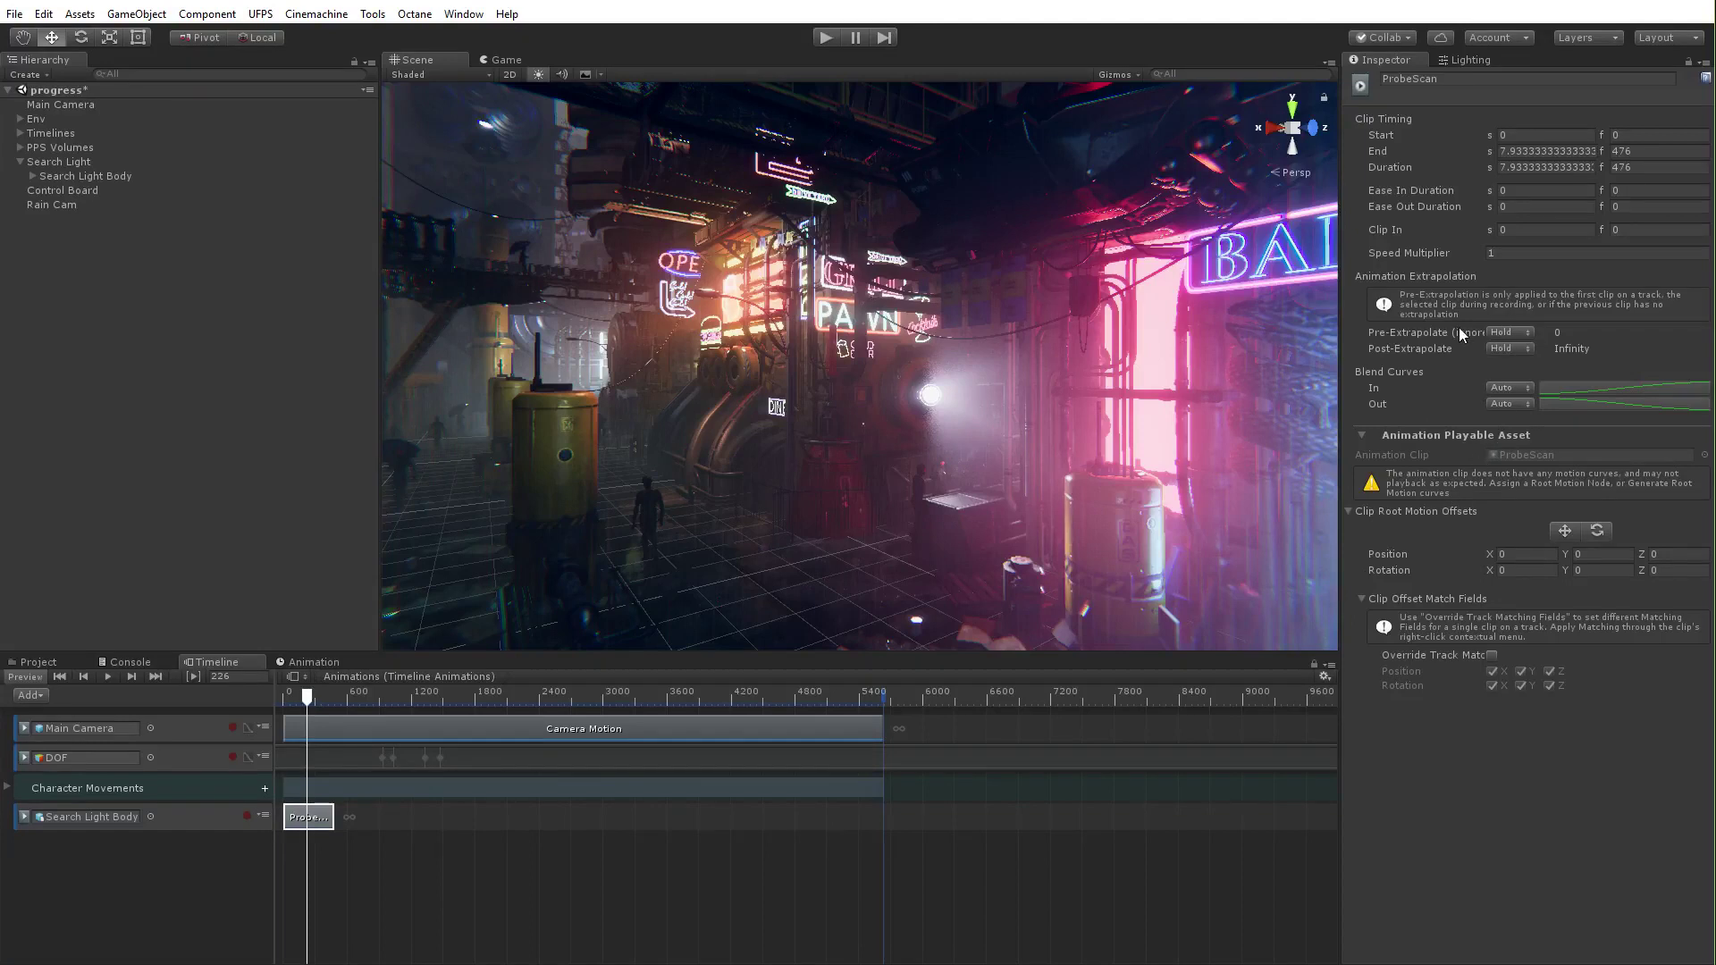
Step: Set the ProbeScan clip's Post-Extrapolate to Ping Pong and scrub the timeline back to frame 0
left_click(1510, 348)
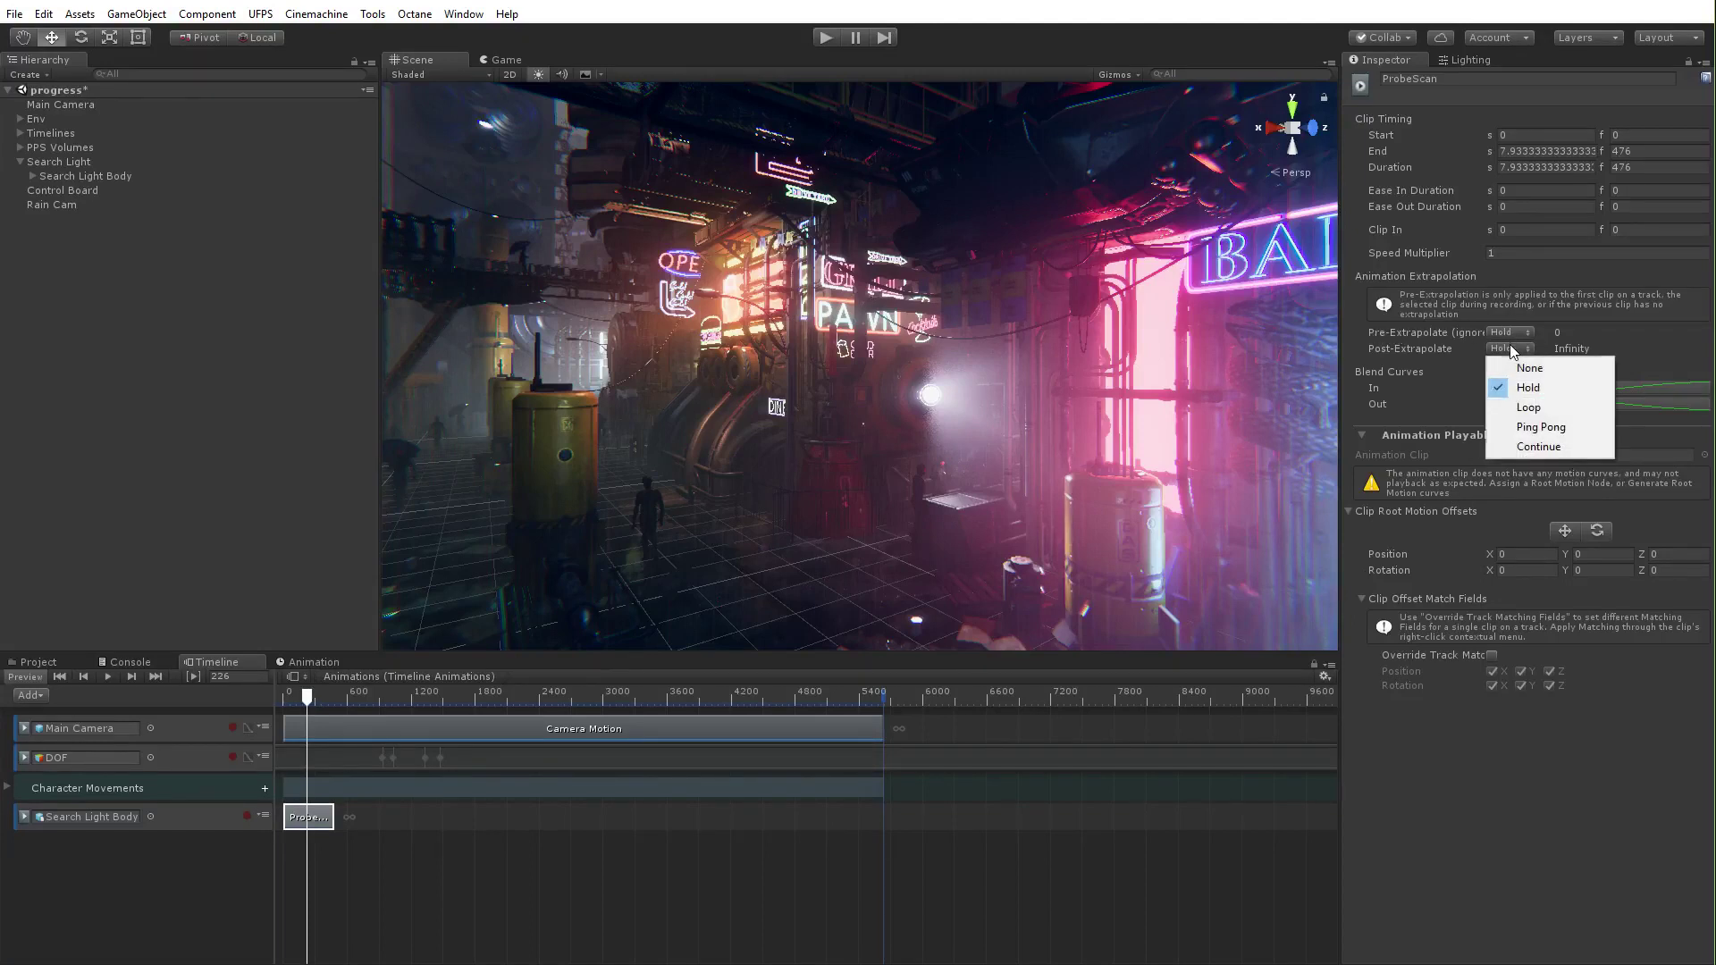
left_click(1519, 421)
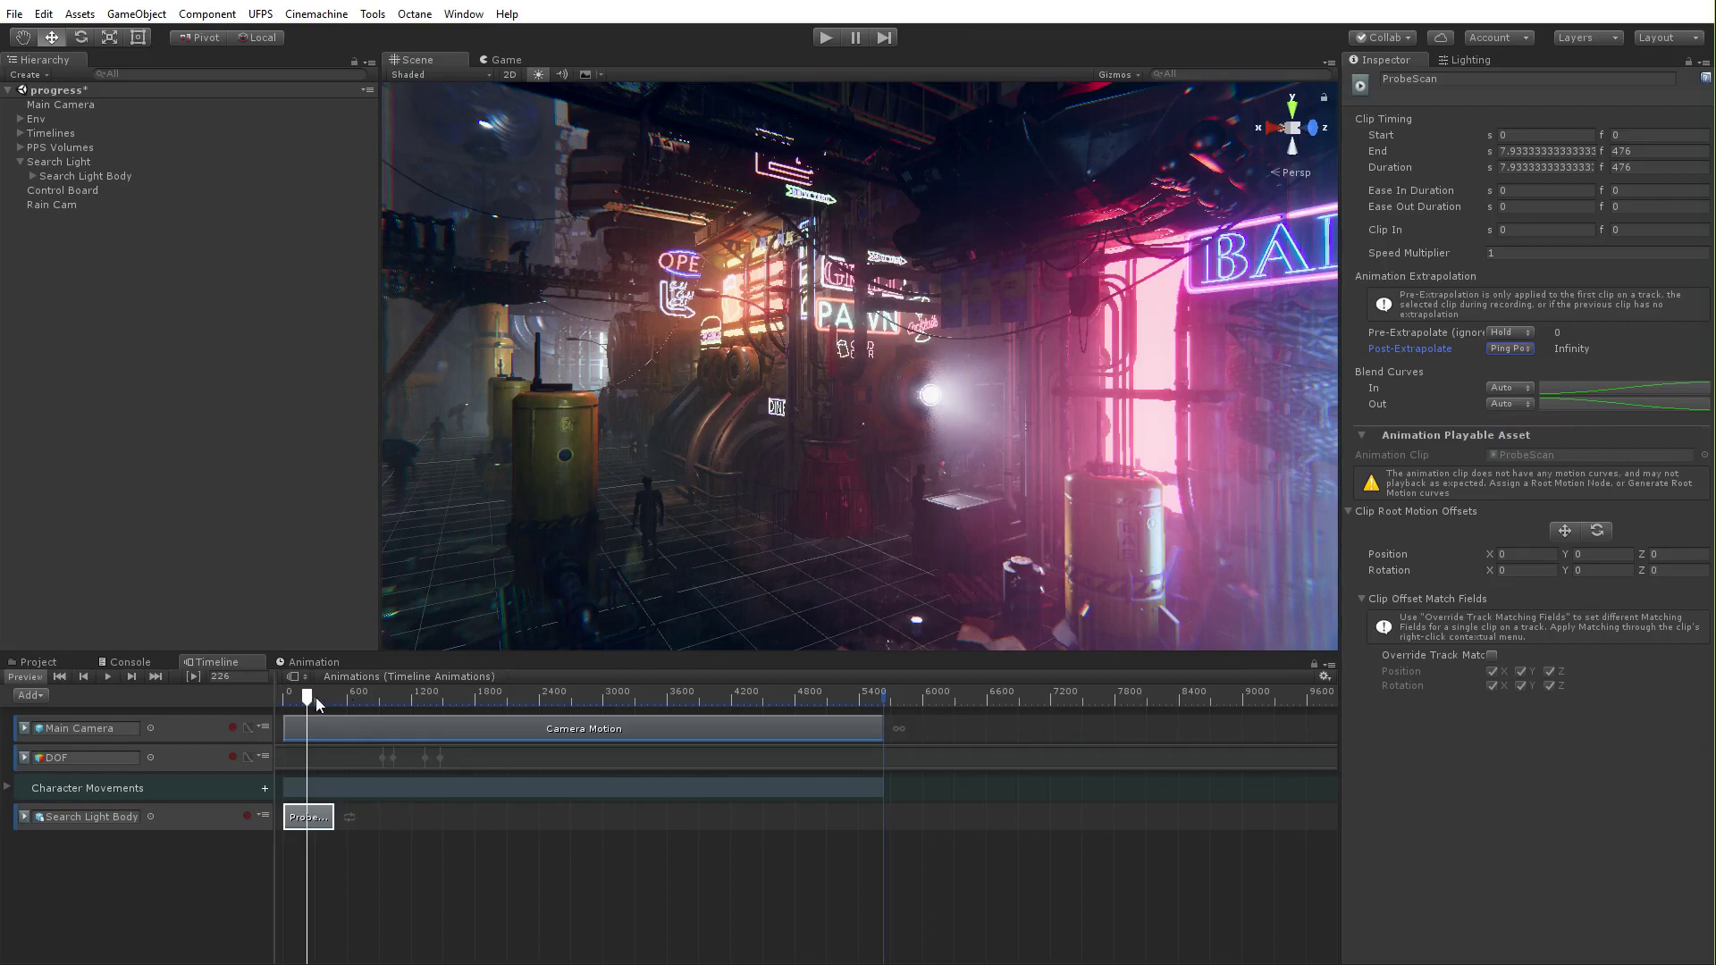
mouse_move(308, 697)
left_mouse_down()
mouse_move(280, 695)
mouse_move(786, 706)
mouse_move(283, 699)
left_mouse_up()
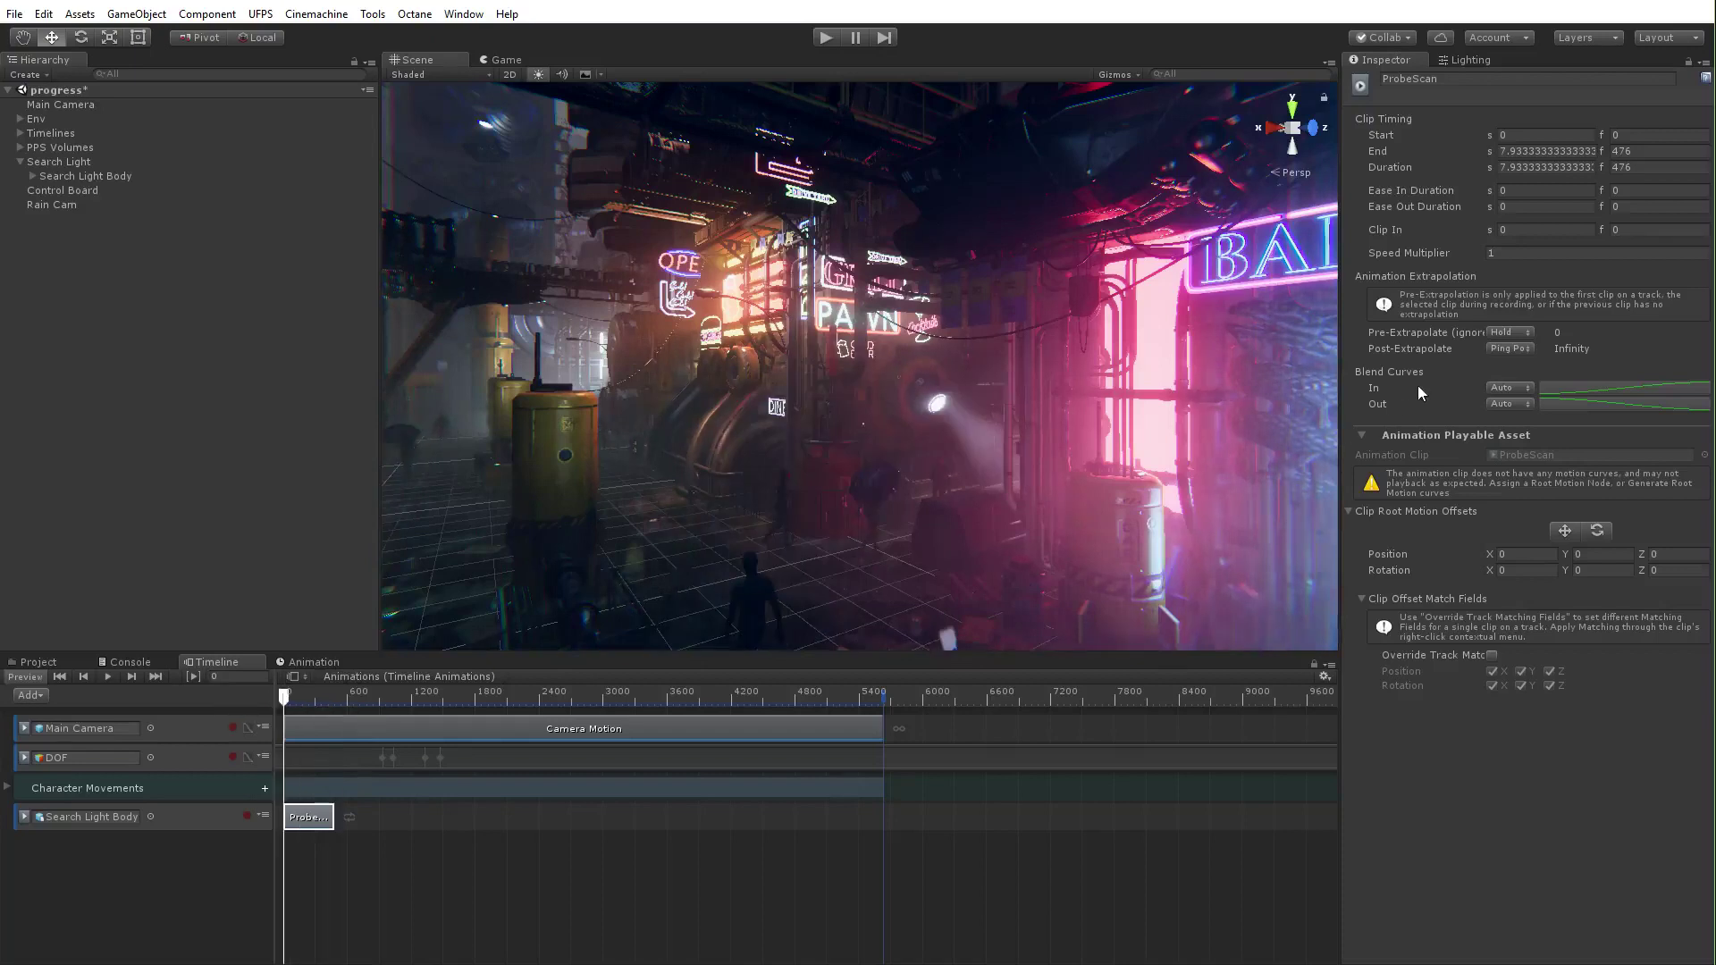
Step: Set the ProbeScan clip's Post-Extrapolate to Hold and lengthen the clip on its track
left_click(1509, 348)
left_click(1519, 386)
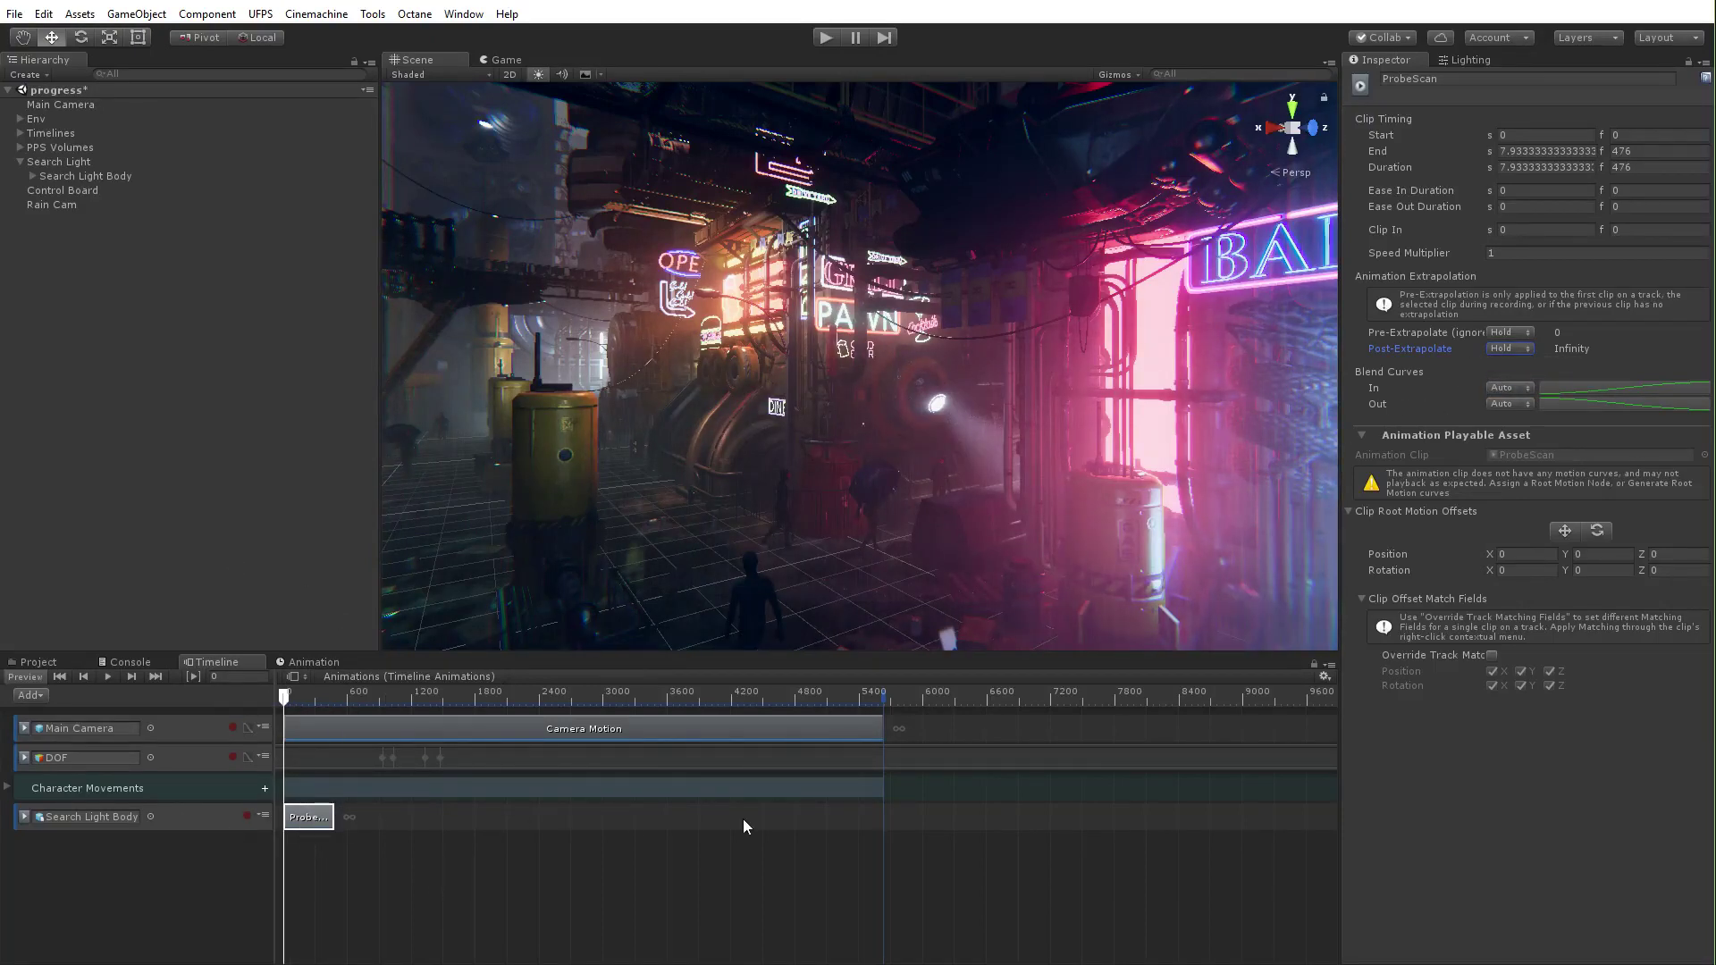
left_click_drag(335, 817, 495, 817)
Step: Delete the added Search Light Body track and unmute the original Search Light Body track in the Character Movements group
right_click(196, 817)
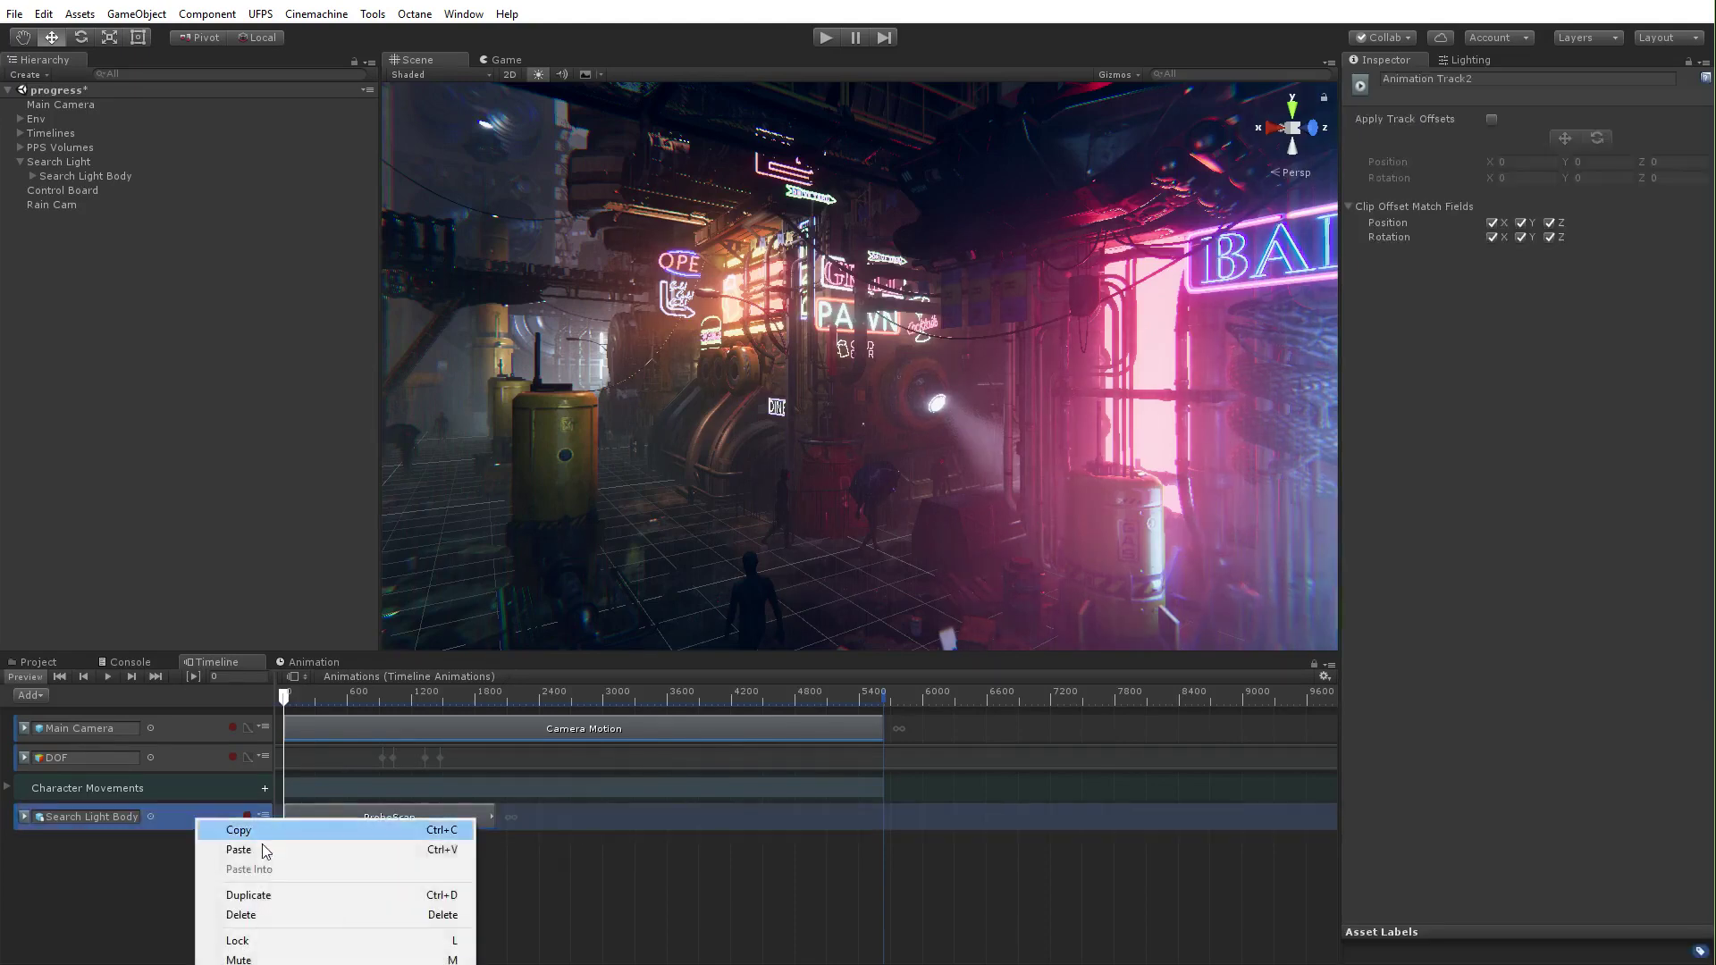
left_click(240, 912)
left_click(8, 787)
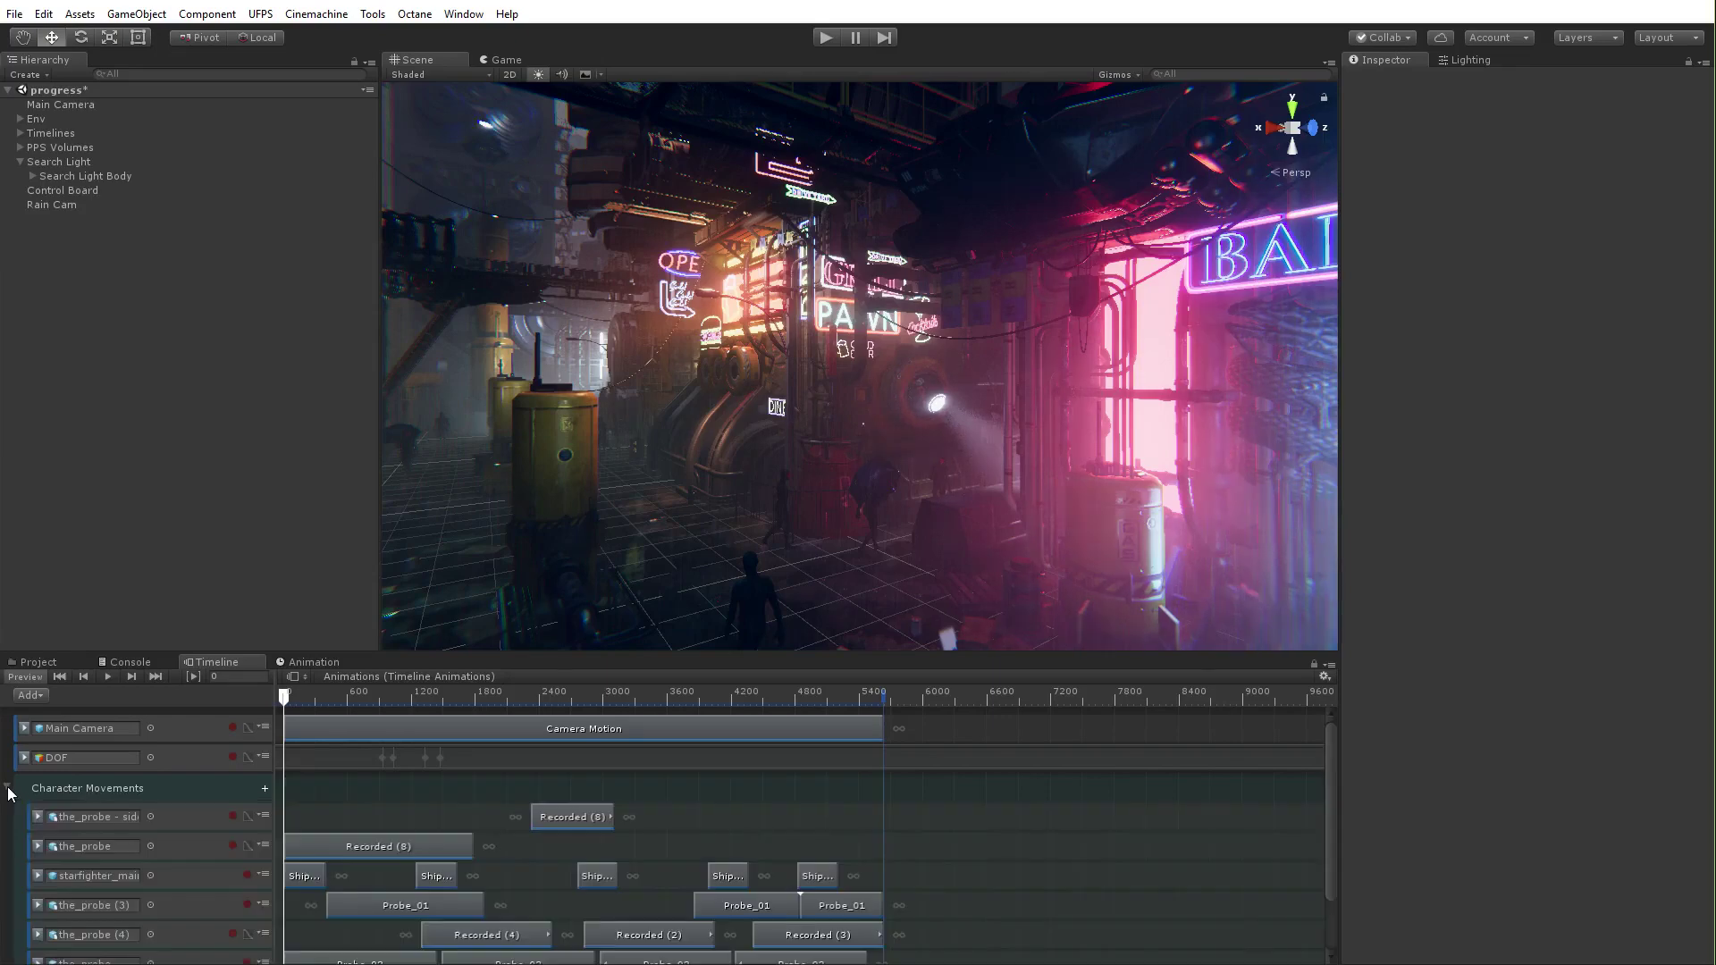
scroll(1313, 763, "down", 3)
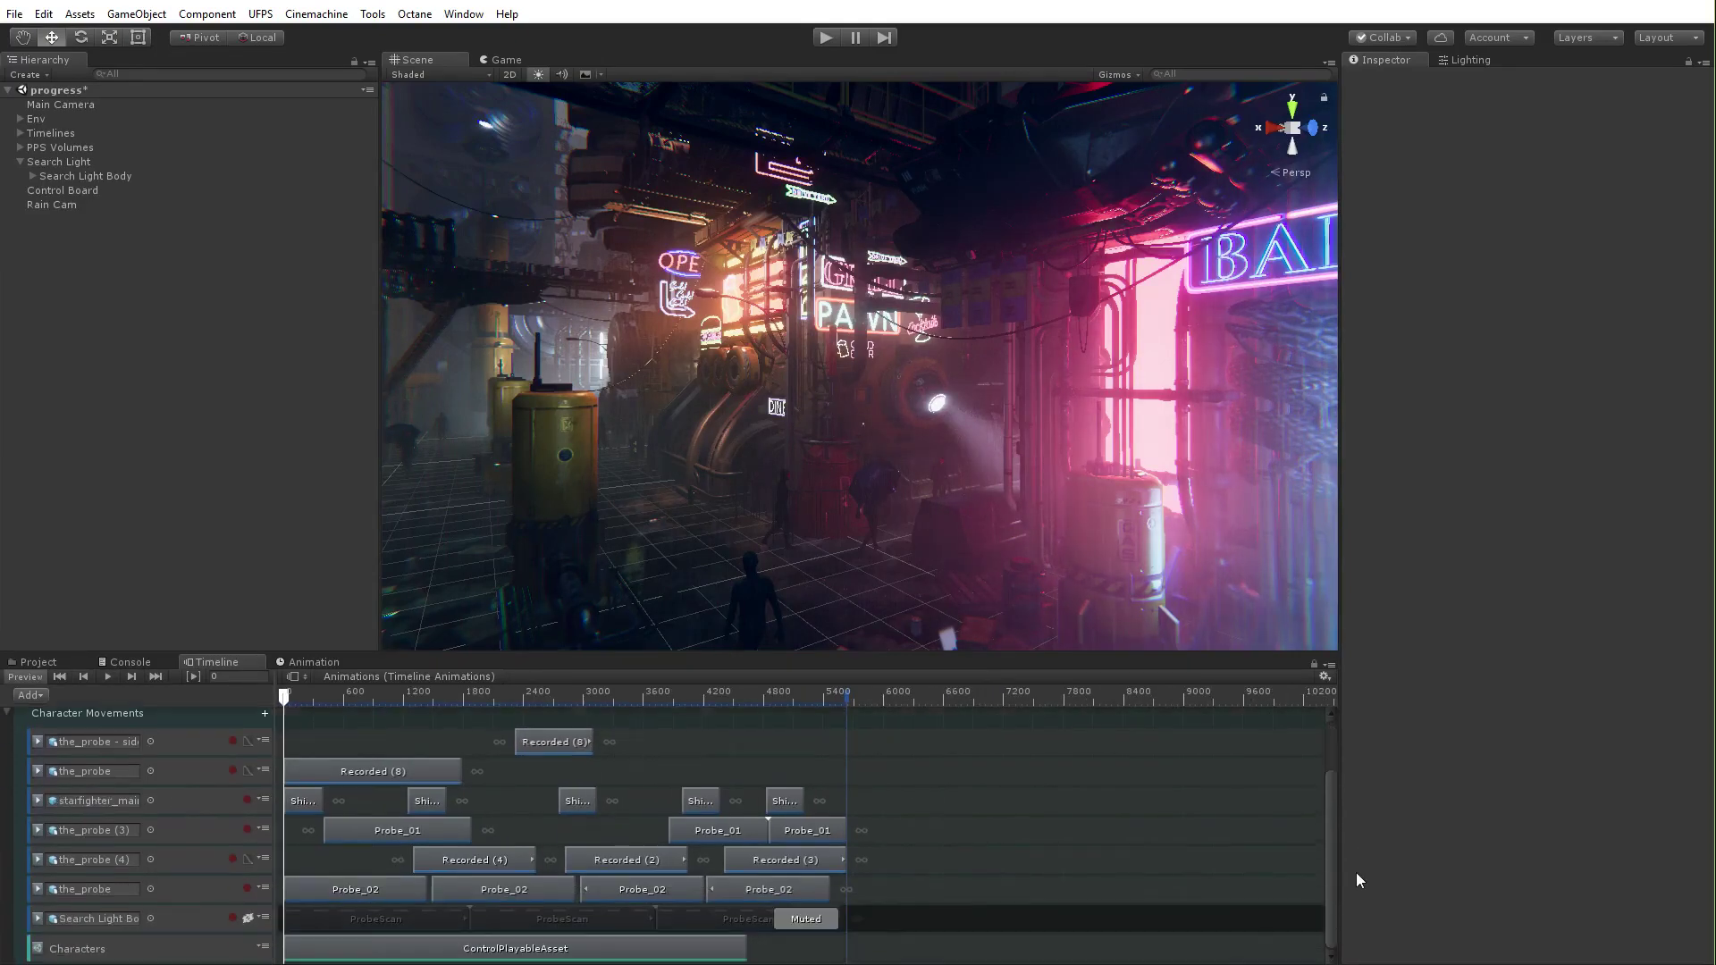
left_click(195, 919)
left_click(247, 918)
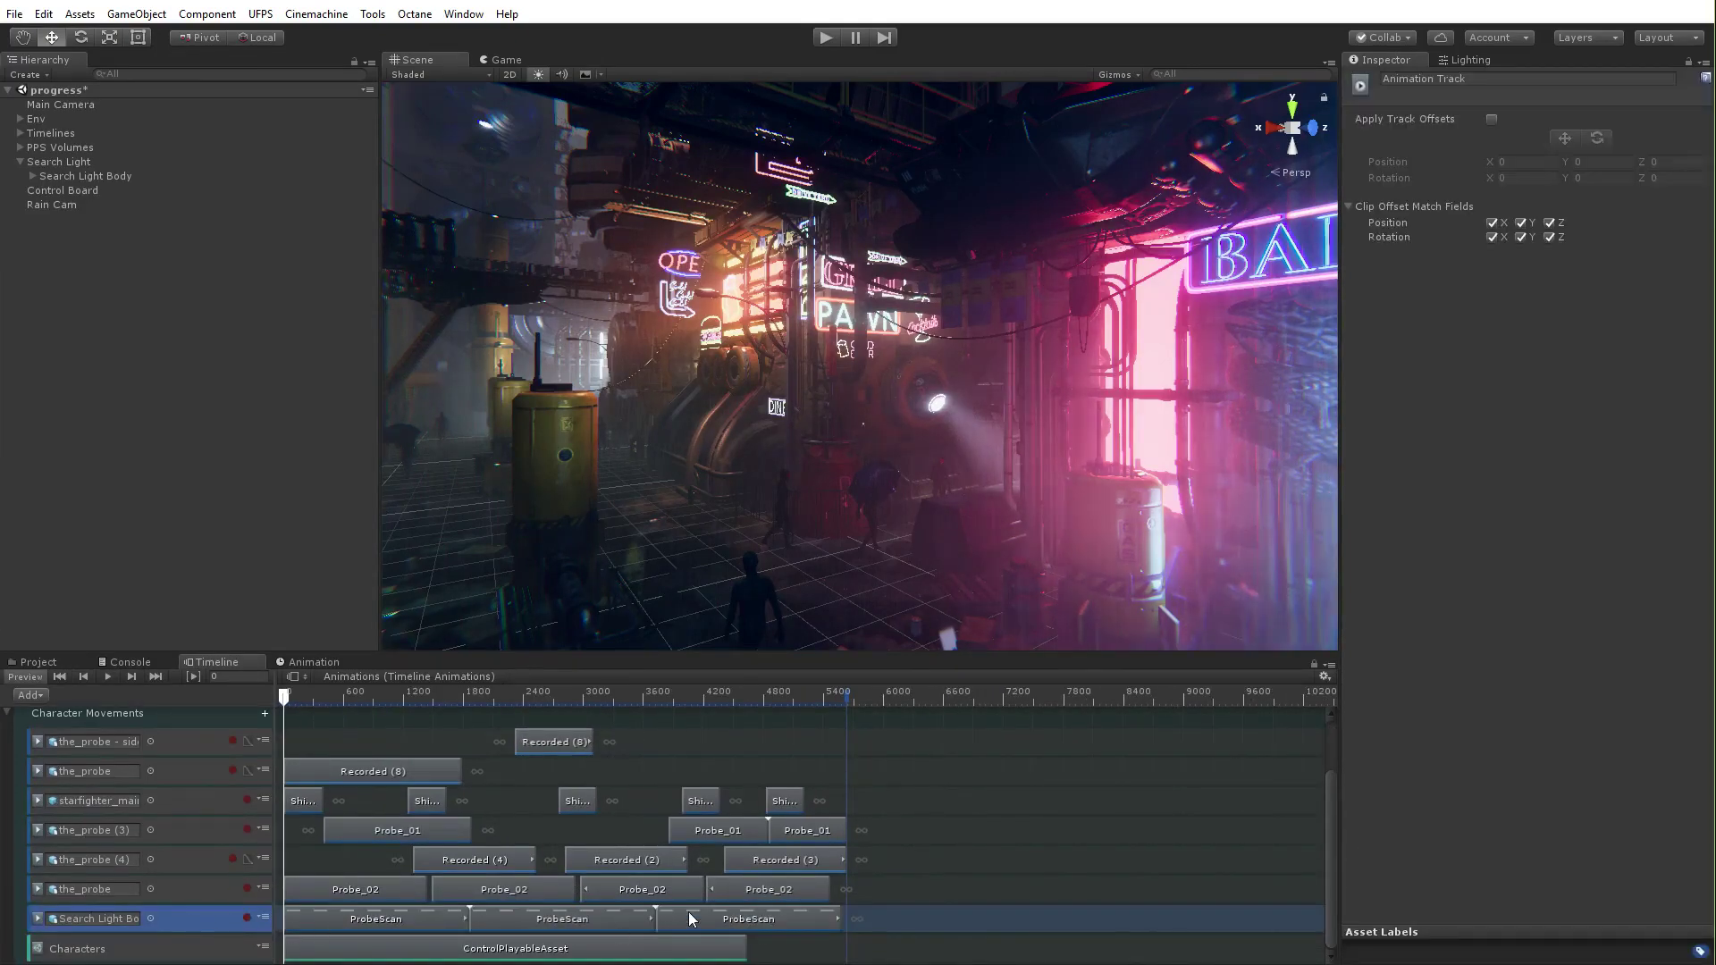